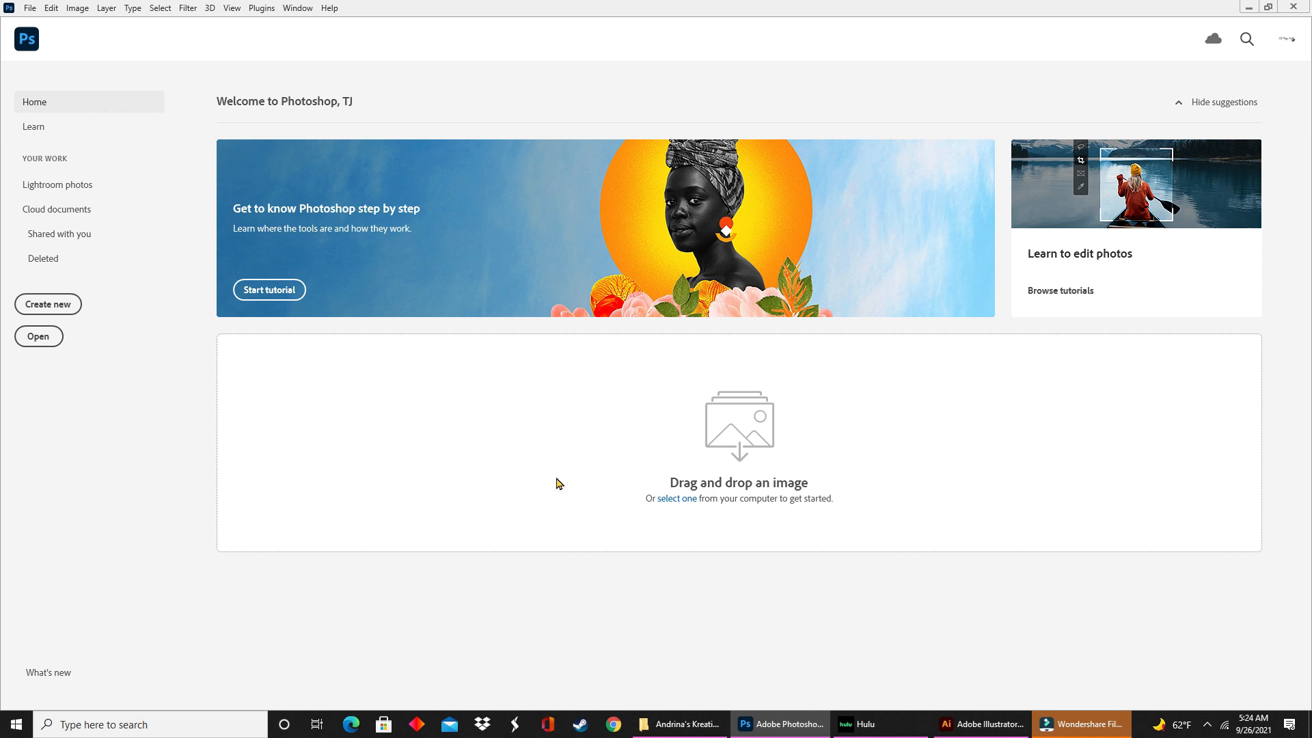
Open the Party Blowouts folder in File Explorer and examine the SVG and Silhouette Studio template files.
{"action": "left_click", "coordinate": [678, 722]}
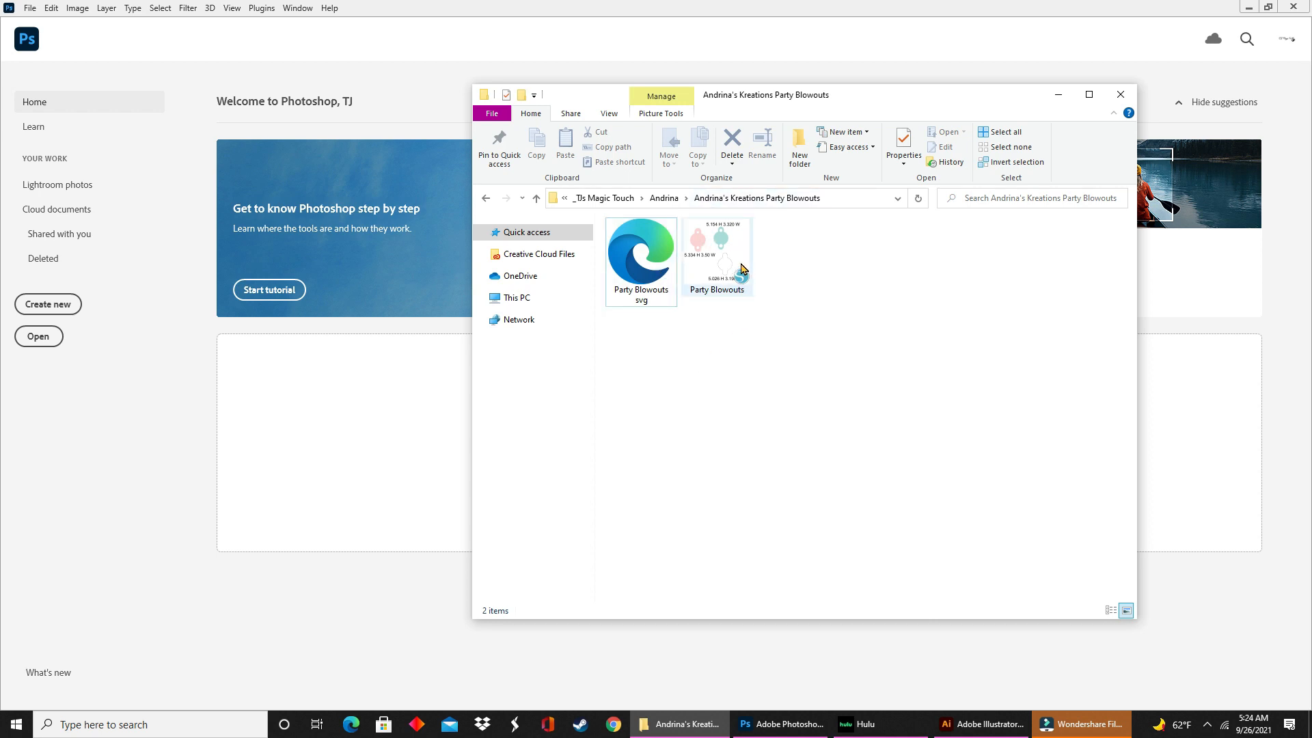
{"action": "mouse_move", "coordinate": [743, 269]}
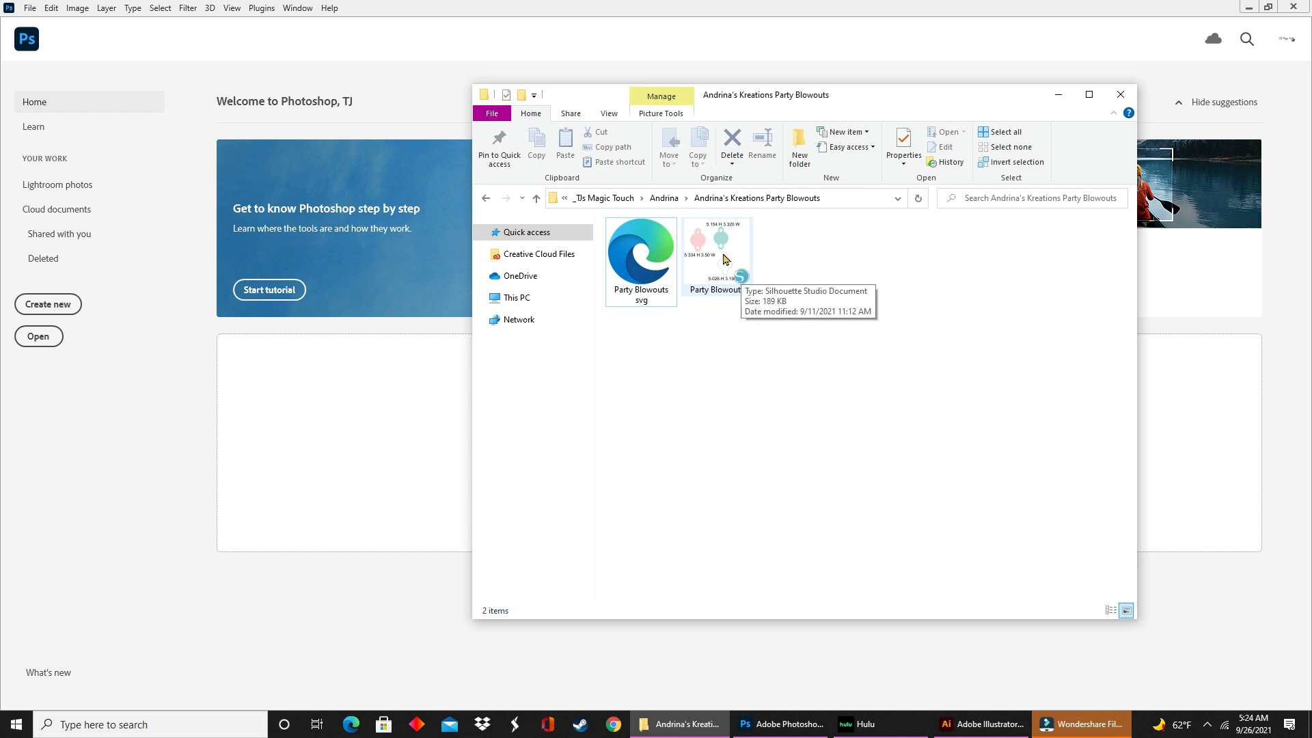
{"action": "mouse_move", "coordinate": [653, 256]}
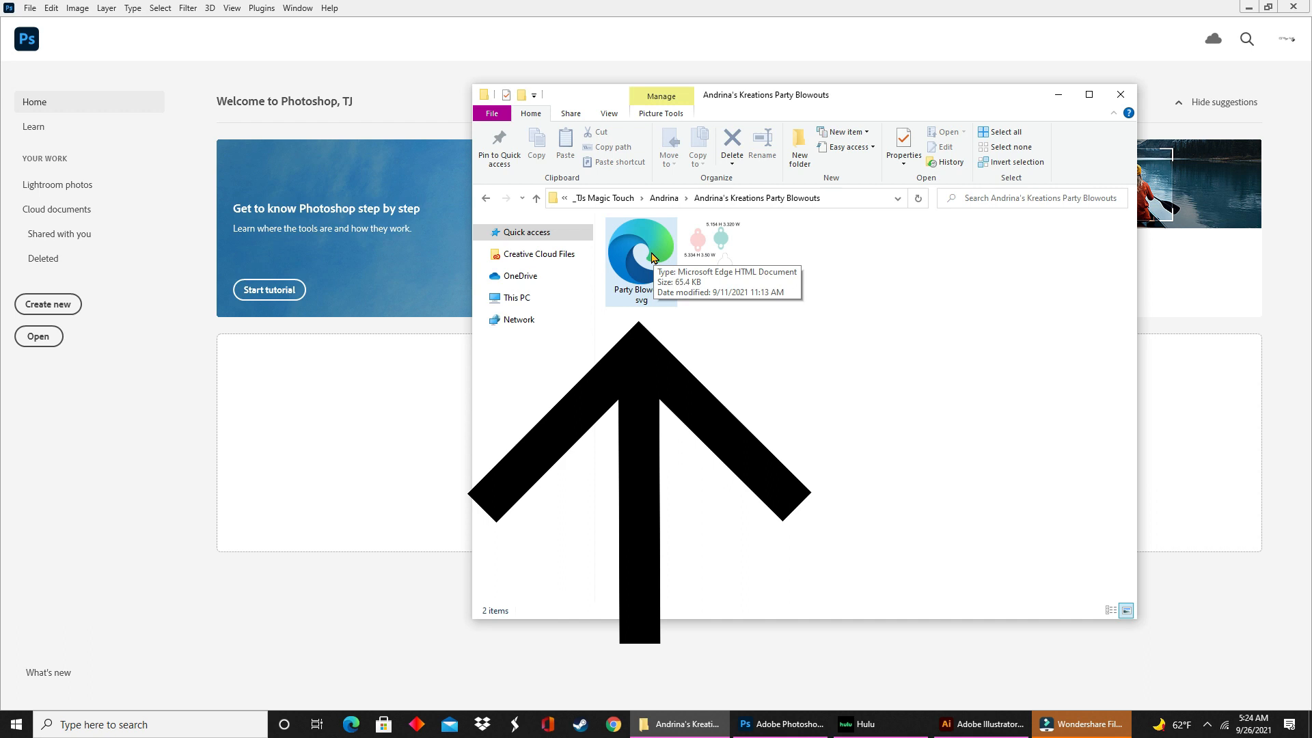
{"action": "left_click", "coordinate": [626, 304]}
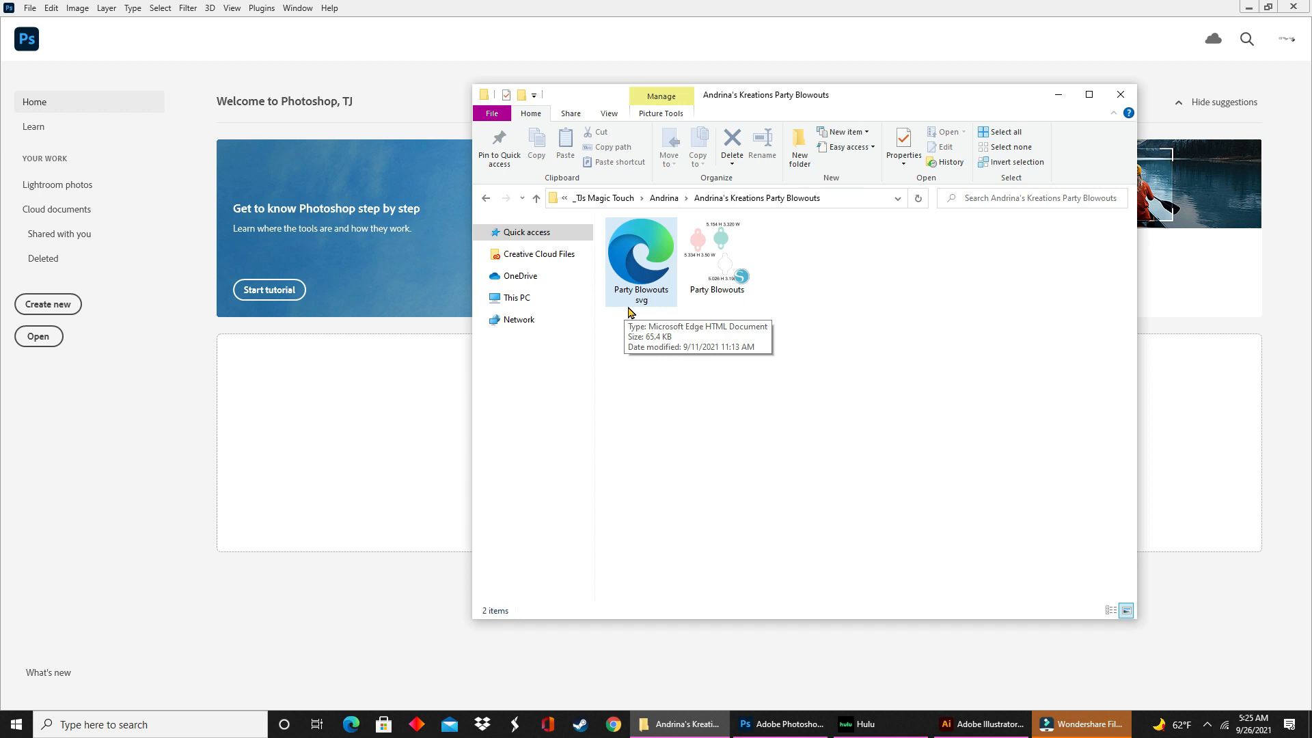
{"action": "left_click", "coordinate": [630, 315]}
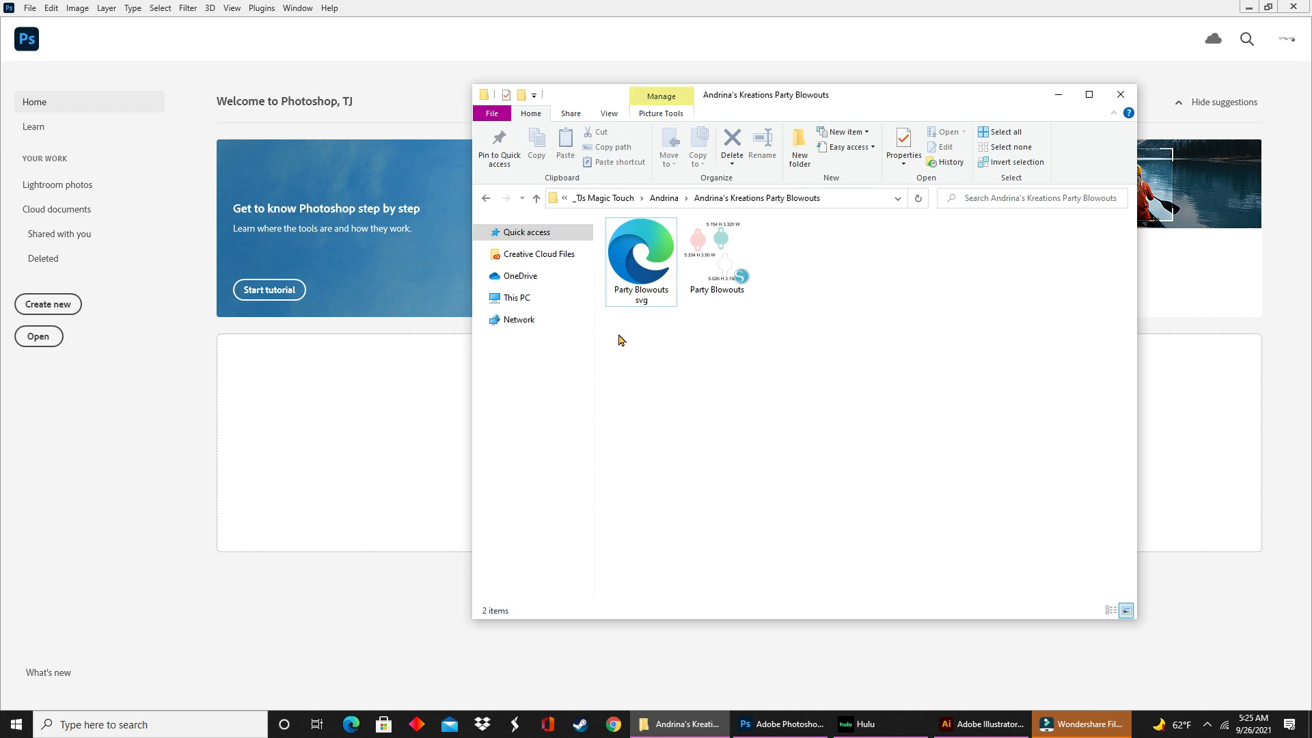
{"action": "left_click", "coordinate": [1058, 95]}
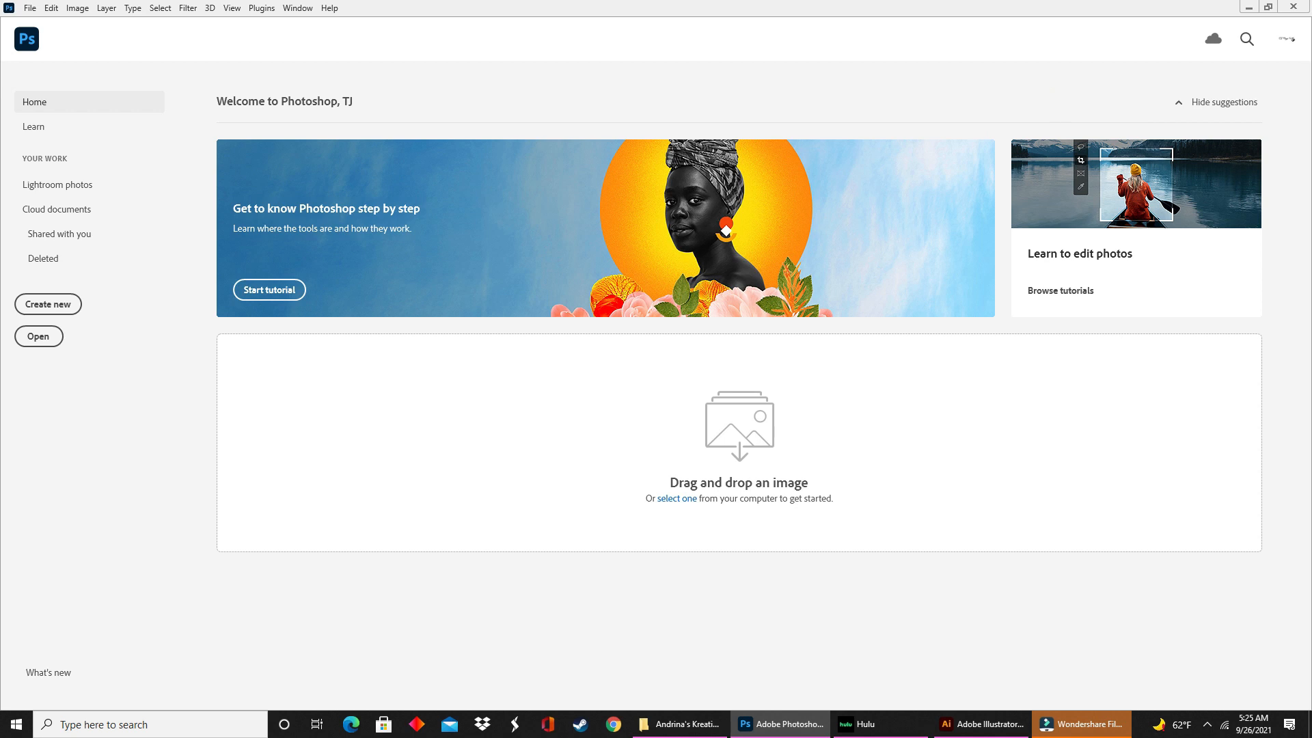
Switch to Illustrator and open the Party Blowouts svg file.
{"action": "left_click", "coordinate": [982, 723]}
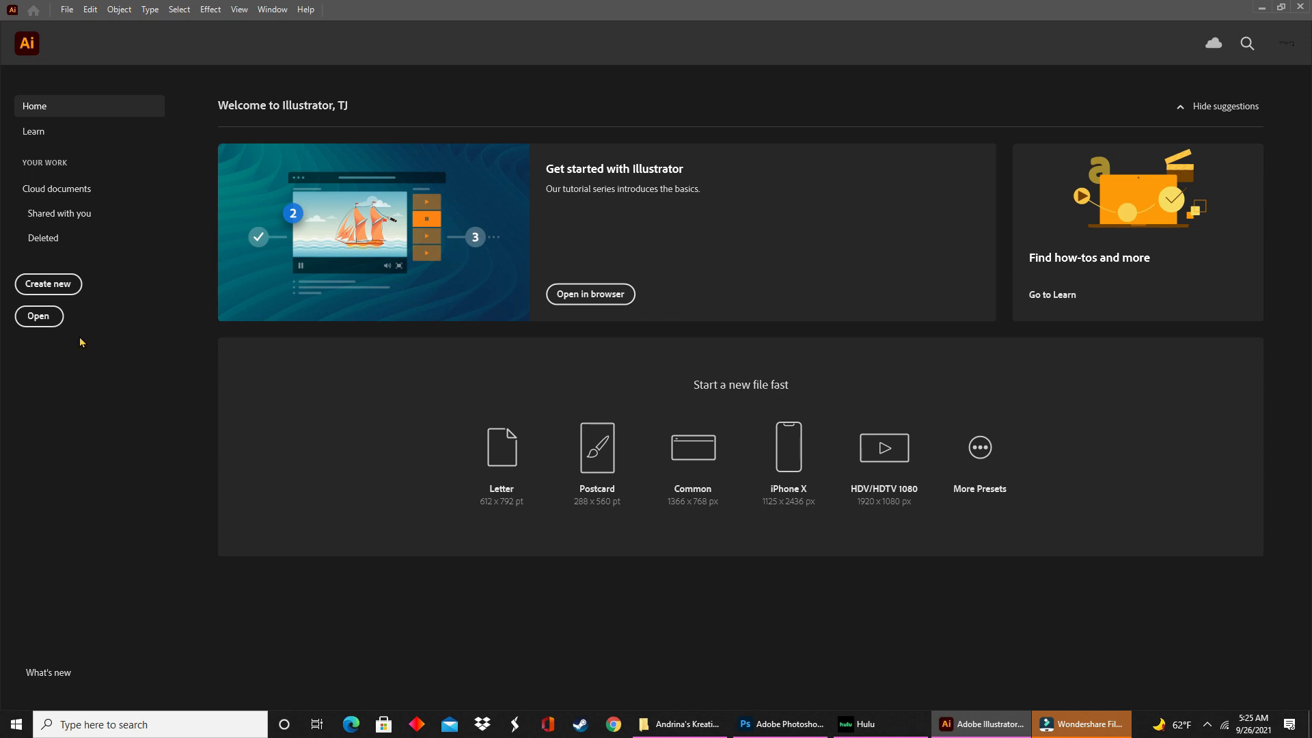
{"action": "left_click", "coordinate": [38, 318]}
{"action": "left_click", "coordinate": [180, 136]}
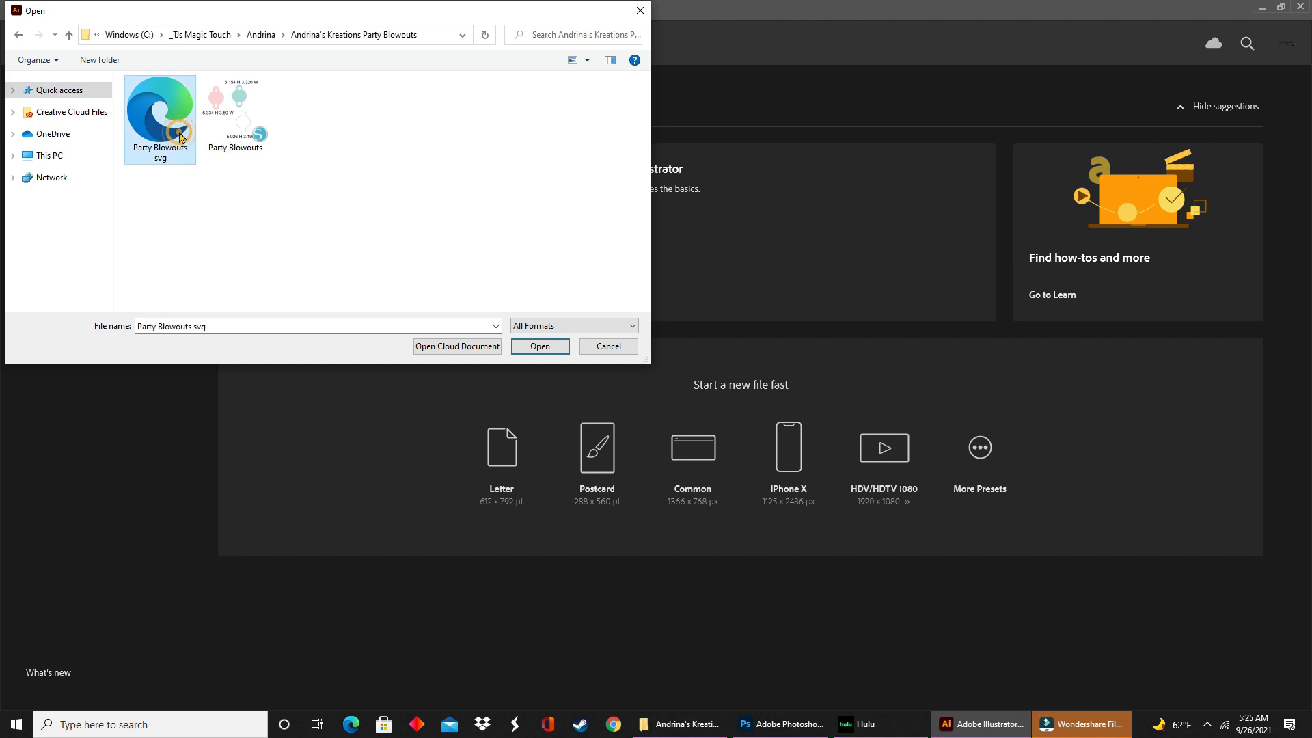
{"action": "left_click", "coordinate": [529, 348]}
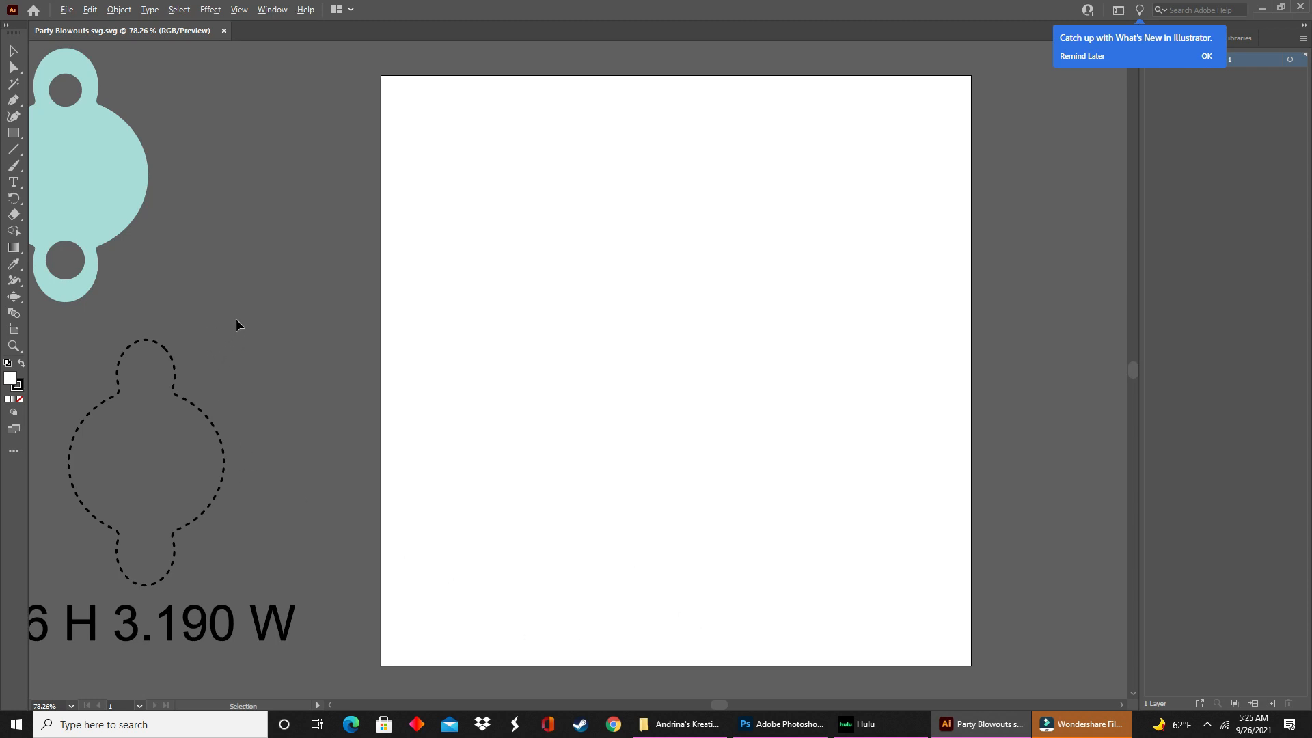
Move the grouped blowout templates and their size labels slightly down and closer to the white artboard.
{"action": "scroll", "coordinate": [256, 315], "scroll_direction": "down", "scroll_amount": 3}
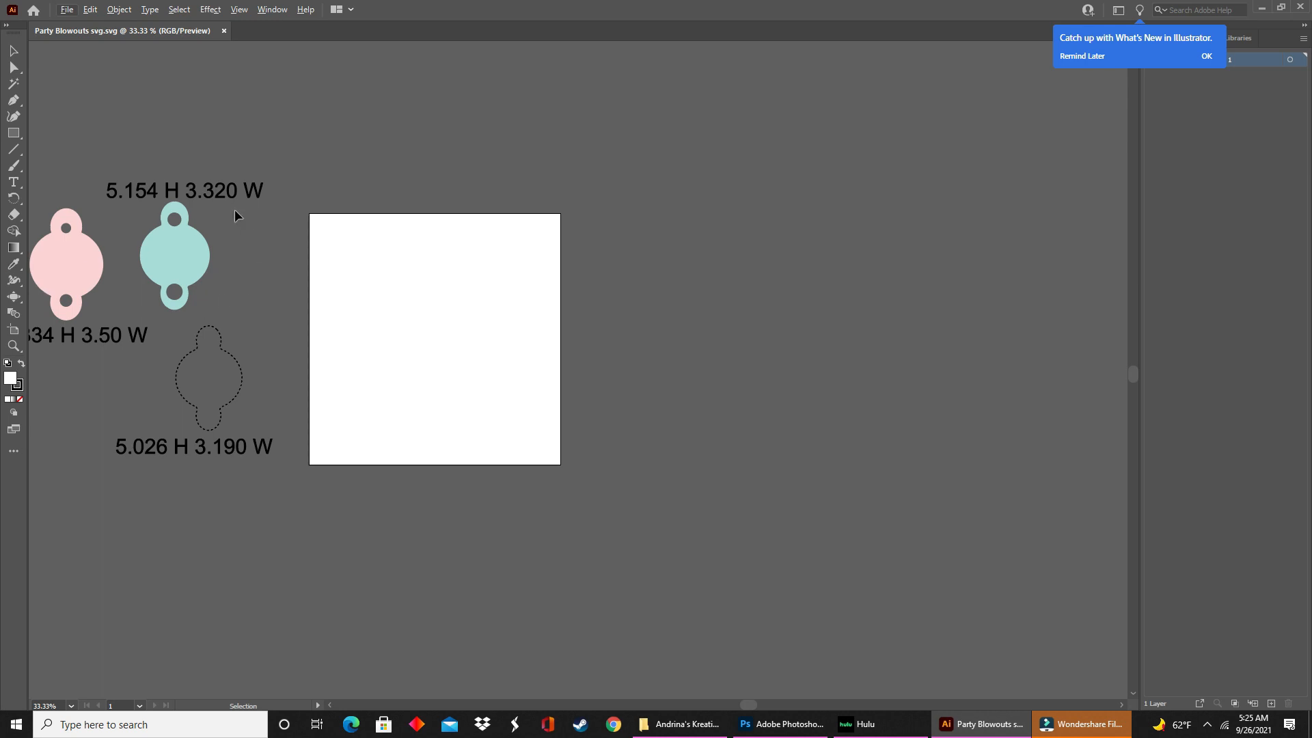
{"action": "left_click_drag", "start_coordinate": [750, 705], "coordinate": [712, 705]}
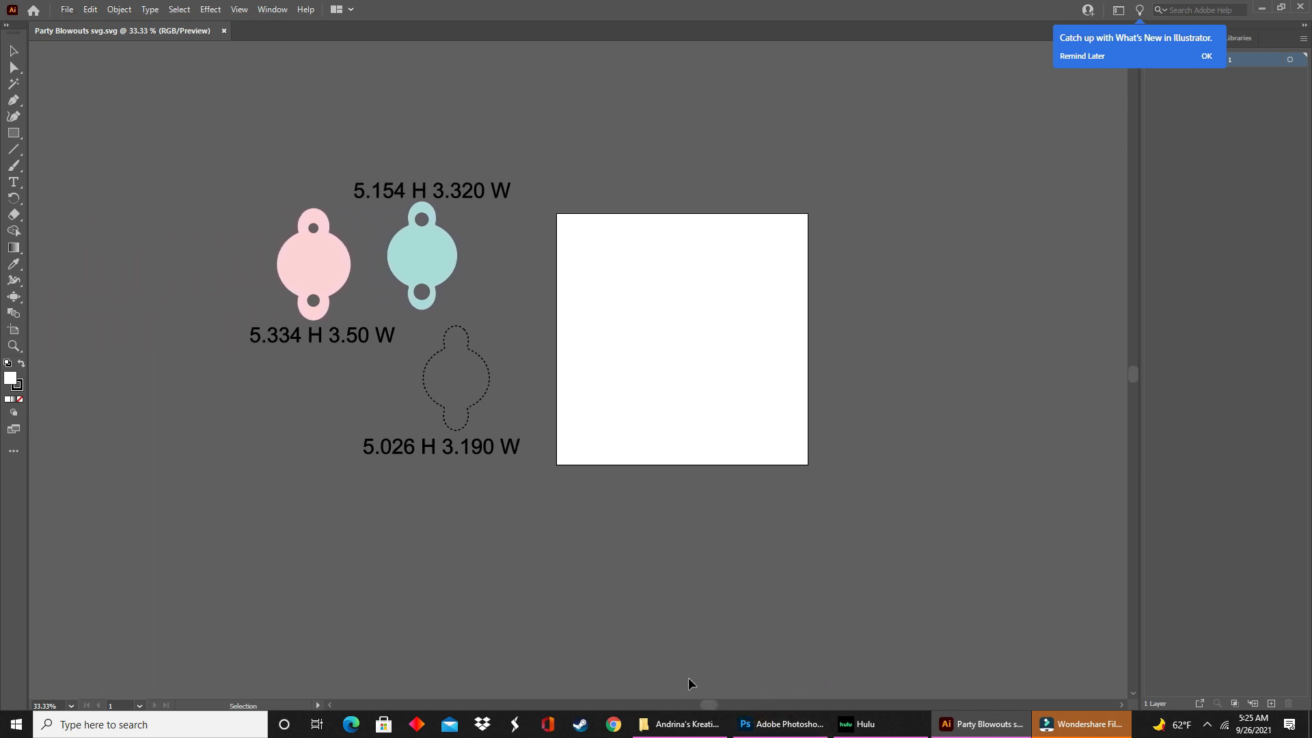
{"action": "left_click_drag", "start_coordinate": [417, 262], "coordinate": [452, 285]}
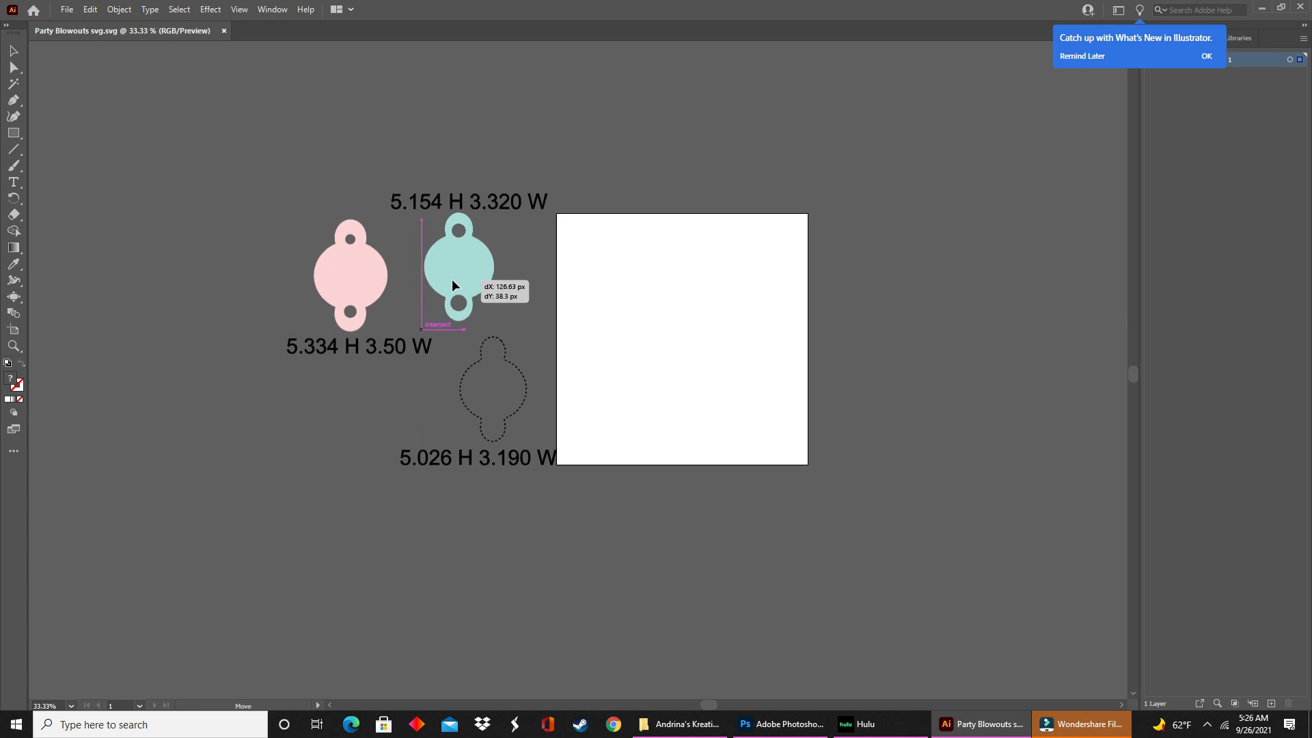
{"action": "left_click_drag", "start_coordinate": [452, 286], "coordinate": [442, 284]}
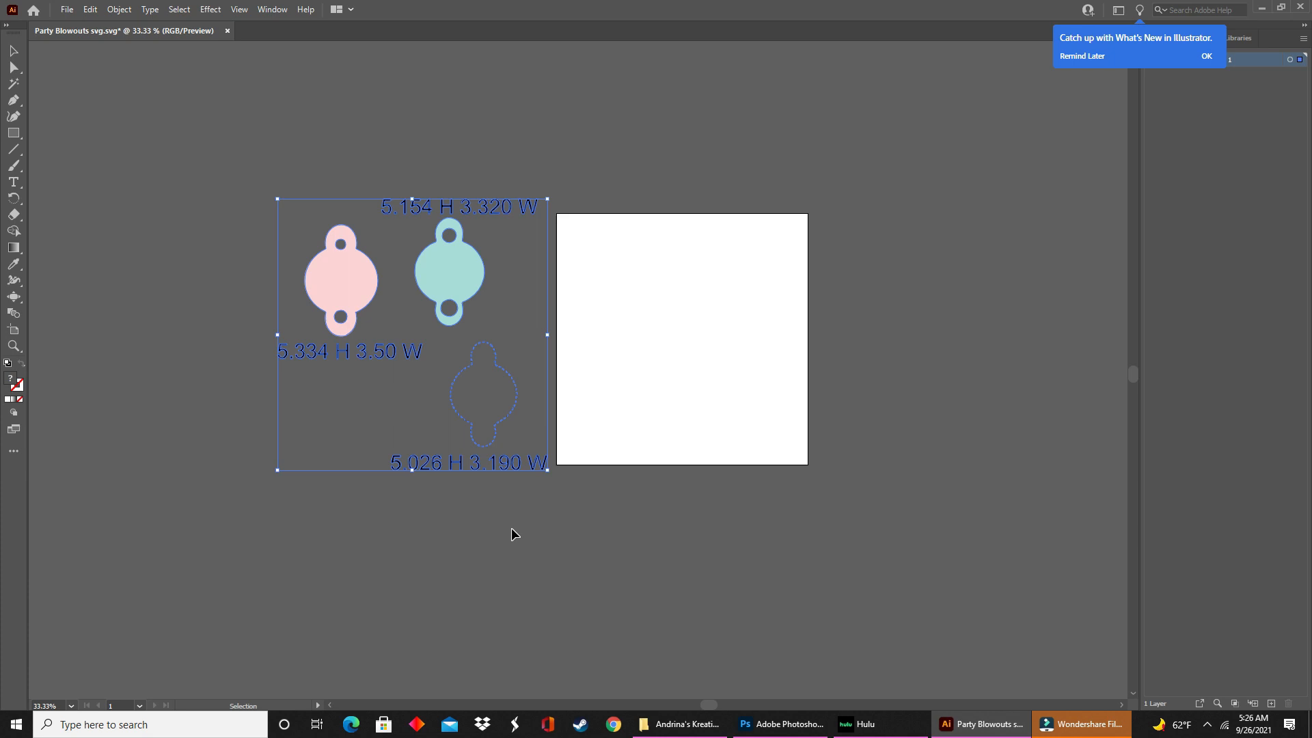
Ungroup the blowout templates and size labels, then clear the selection.
{"action": "right_click", "coordinate": [393, 406]}
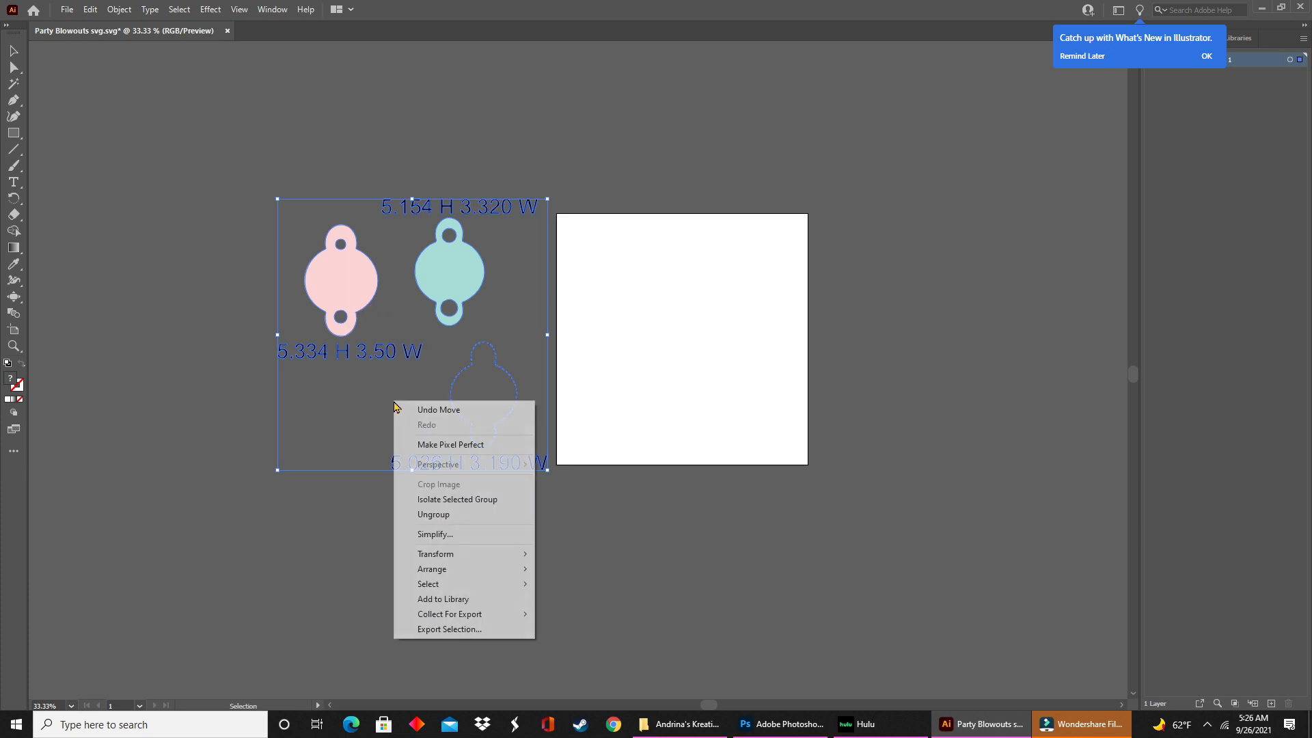
{"action": "left_click", "coordinate": [425, 515]}
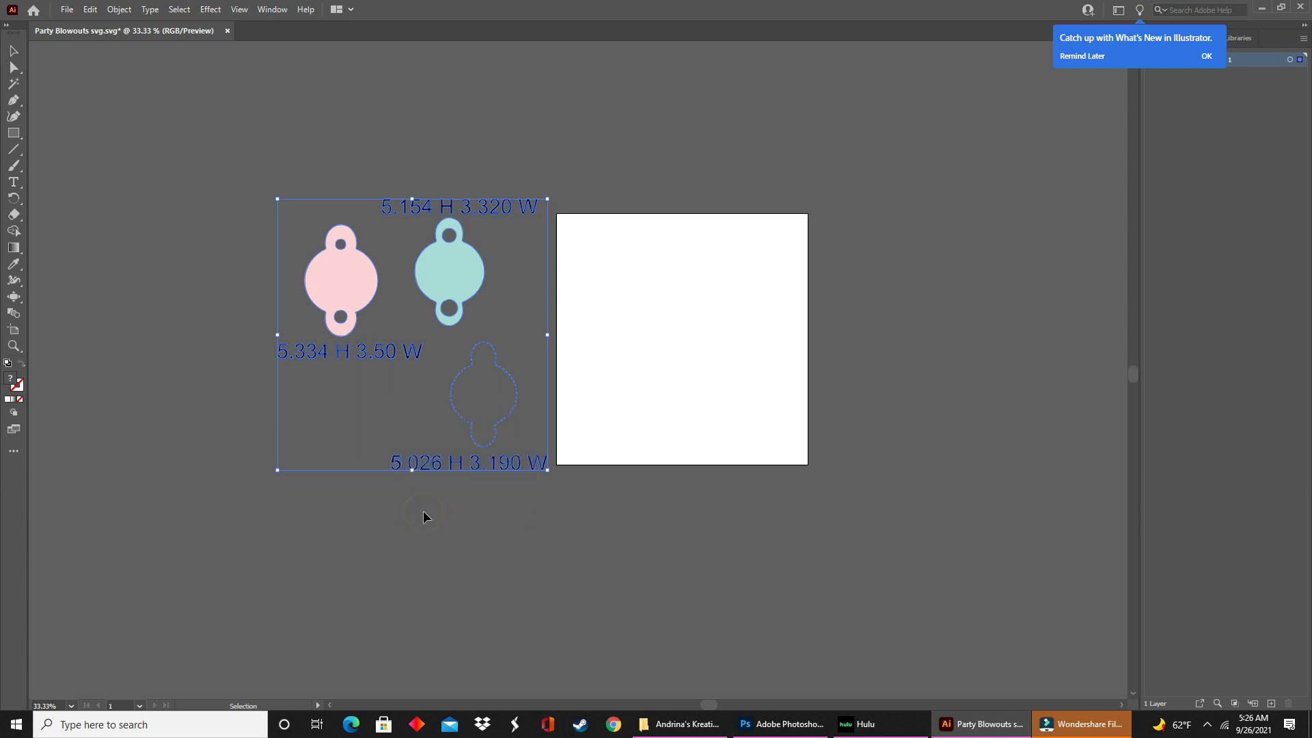
{"action": "left_click", "coordinate": [421, 570]}
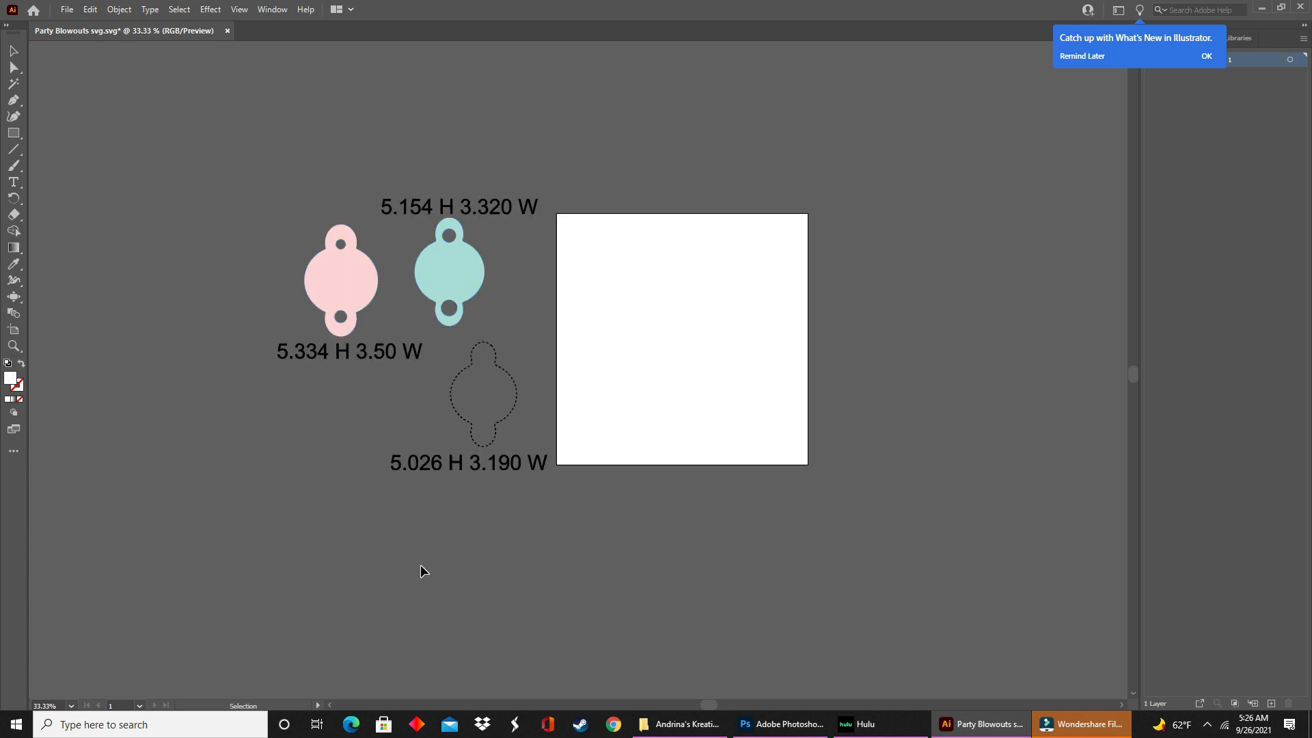
Reposition the pink, teal and dashed-outline templates individually beside the artboard.
{"action": "mouse_move", "coordinate": [335, 291]}
{"action": "left_mouse_down"}
{"action": "mouse_move", "coordinate": [327, 248]}
{"action": "mouse_move", "coordinate": [335, 265]}
{"action": "left_mouse_up"}
{"action": "mouse_move", "coordinate": [432, 271]}
{"action": "left_mouse_down"}
{"action": "mouse_move", "coordinate": [480, 293]}
{"action": "mouse_move", "coordinate": [442, 277]}
{"action": "mouse_move", "coordinate": [456, 279]}
{"action": "left_mouse_up"}
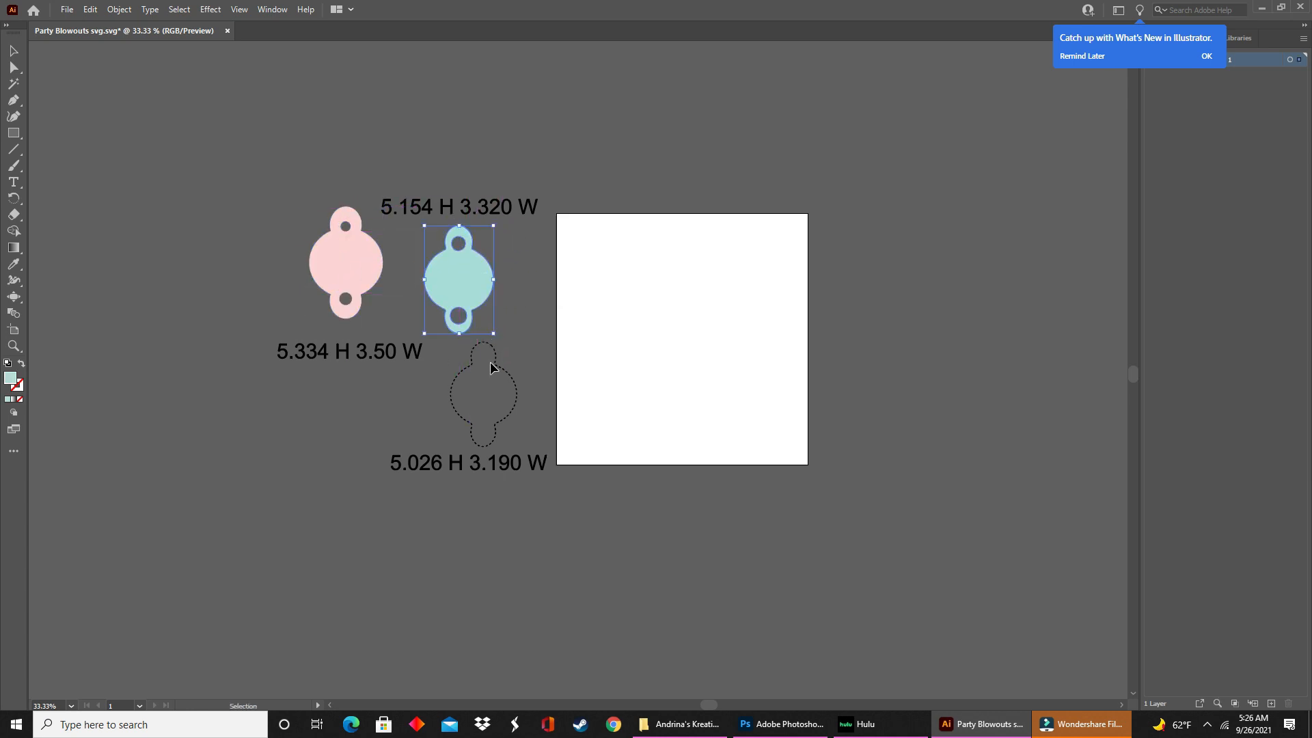
{"action": "left_click", "coordinate": [495, 363]}
{"action": "mouse_move", "coordinate": [516, 395]}
{"action": "left_mouse_down"}
{"action": "mouse_move", "coordinate": [547, 376]}
{"action": "mouse_move", "coordinate": [535, 380]}
{"action": "left_mouse_up"}
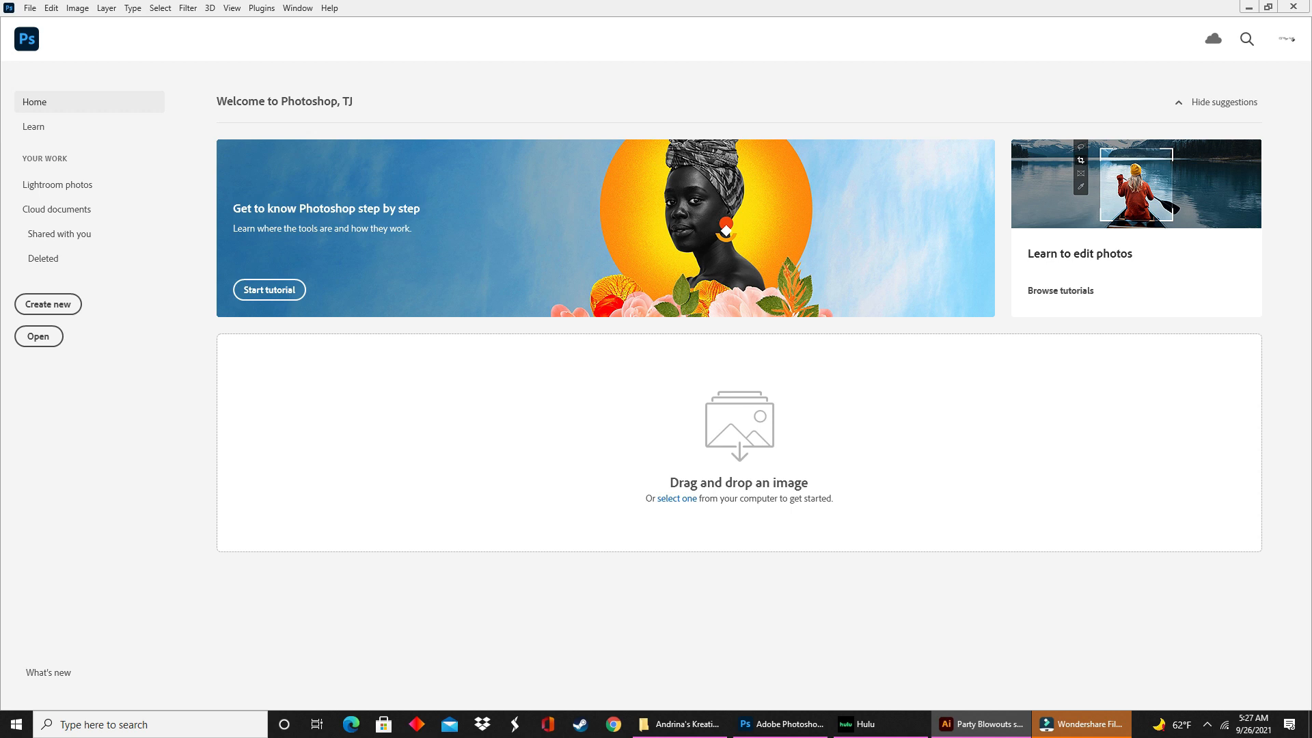
In Photoshop, create an 8.5 x 11 inch portrait document at 300 pixels/inch in RGB Color with a white background.
{"action": "left_click", "coordinate": [59, 307]}
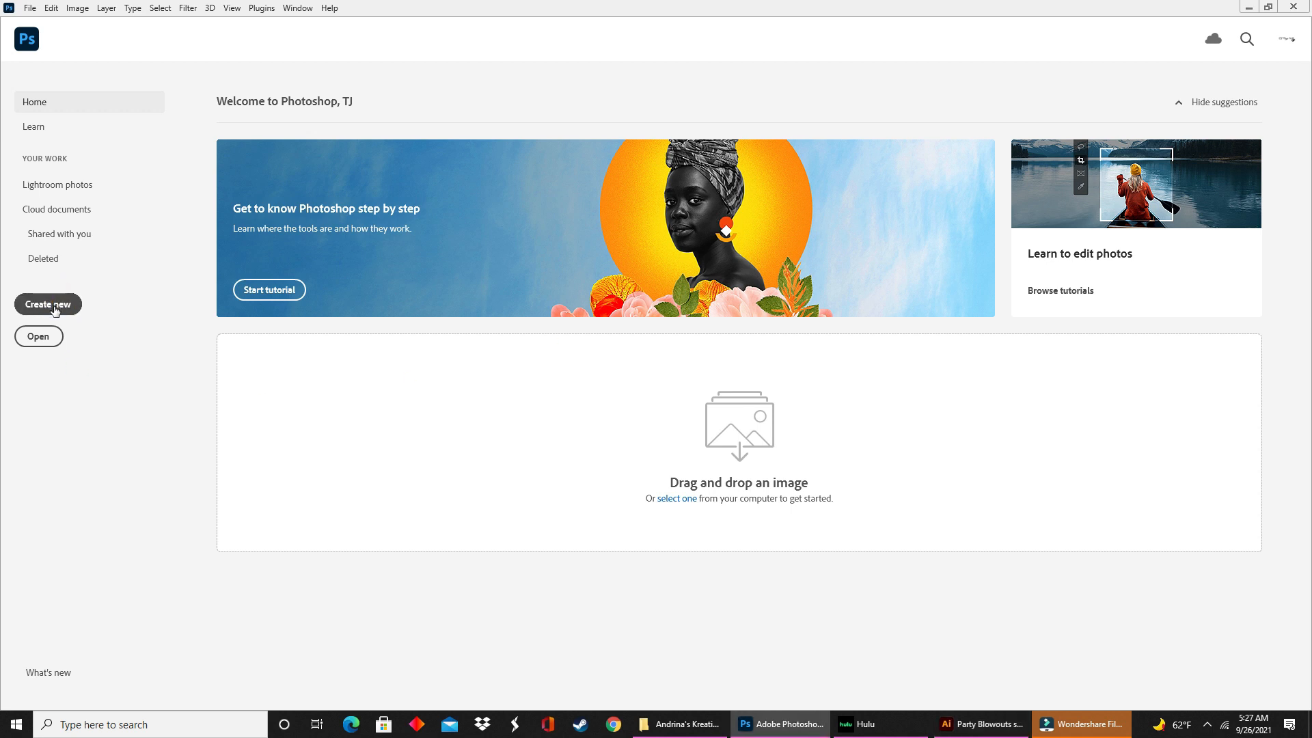
{"action": "left_click", "coordinate": [61, 308]}
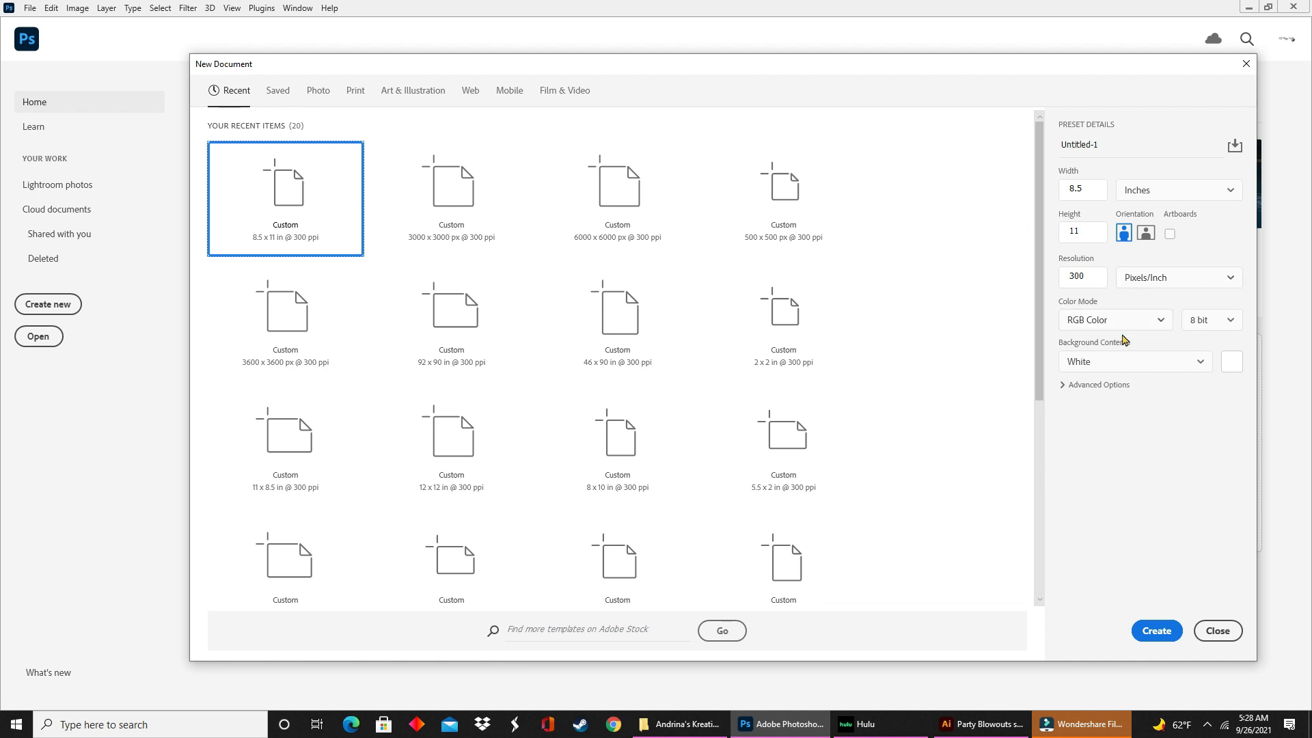
{"action": "left_click", "coordinate": [1157, 630]}
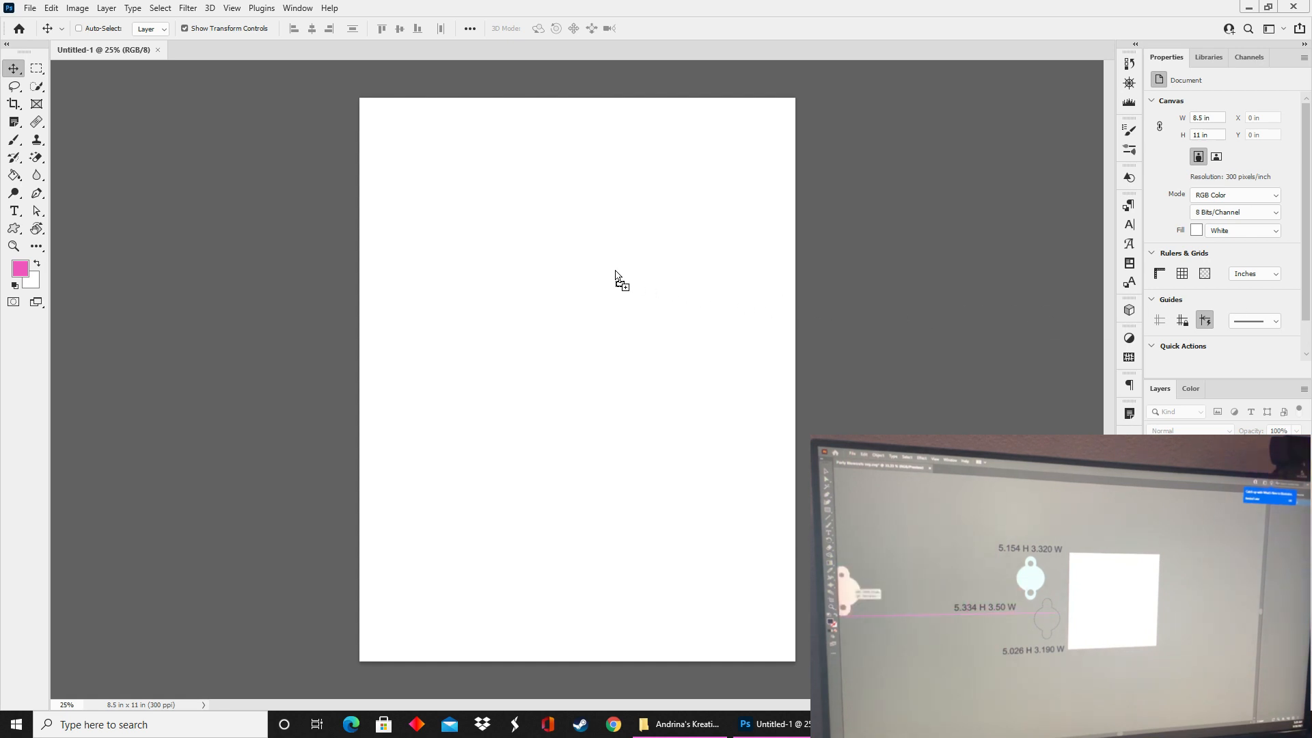
Bring the pink template from Illustrator into the page and place it in the upper-left corner, about 0.16 in from both edges.
{"action": "key", "text": "ctrl+v"}
{"action": "left_click_drag", "start_coordinate": [511, 231], "coordinate": [498, 281]}
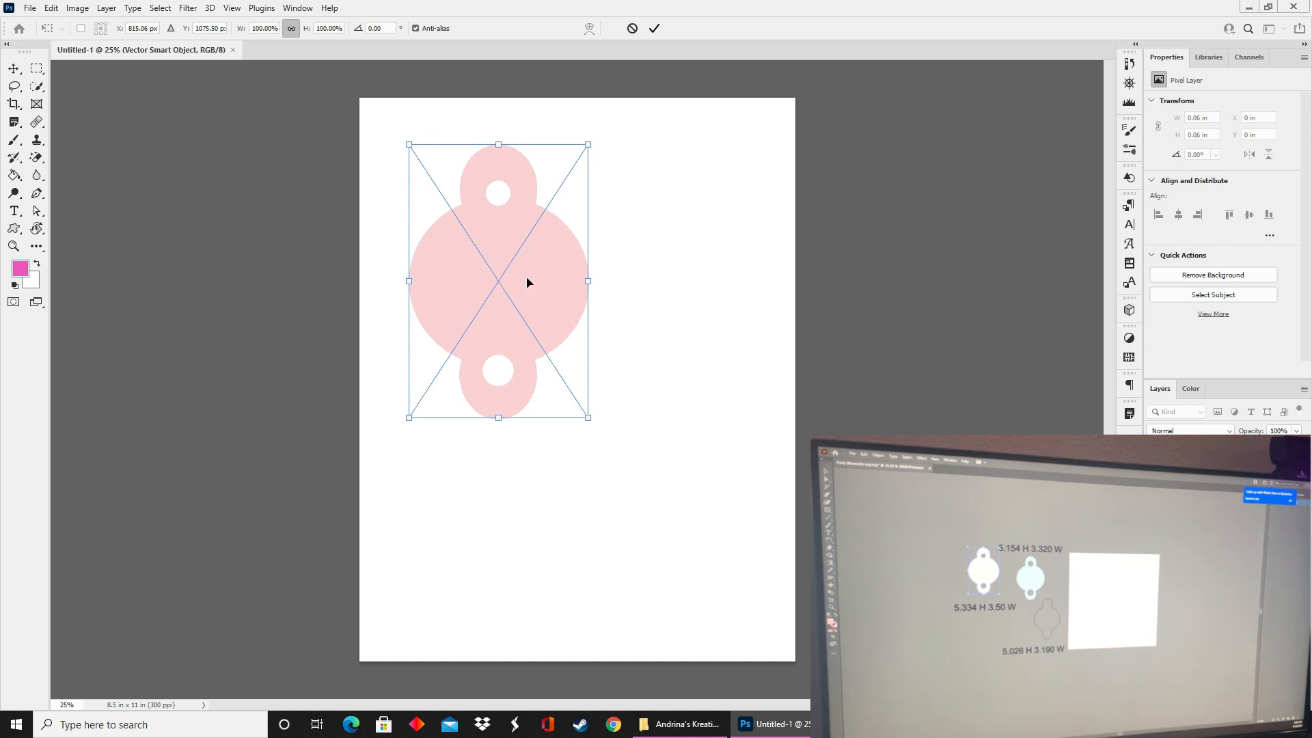
{"action": "double_click", "coordinate": [526, 280]}
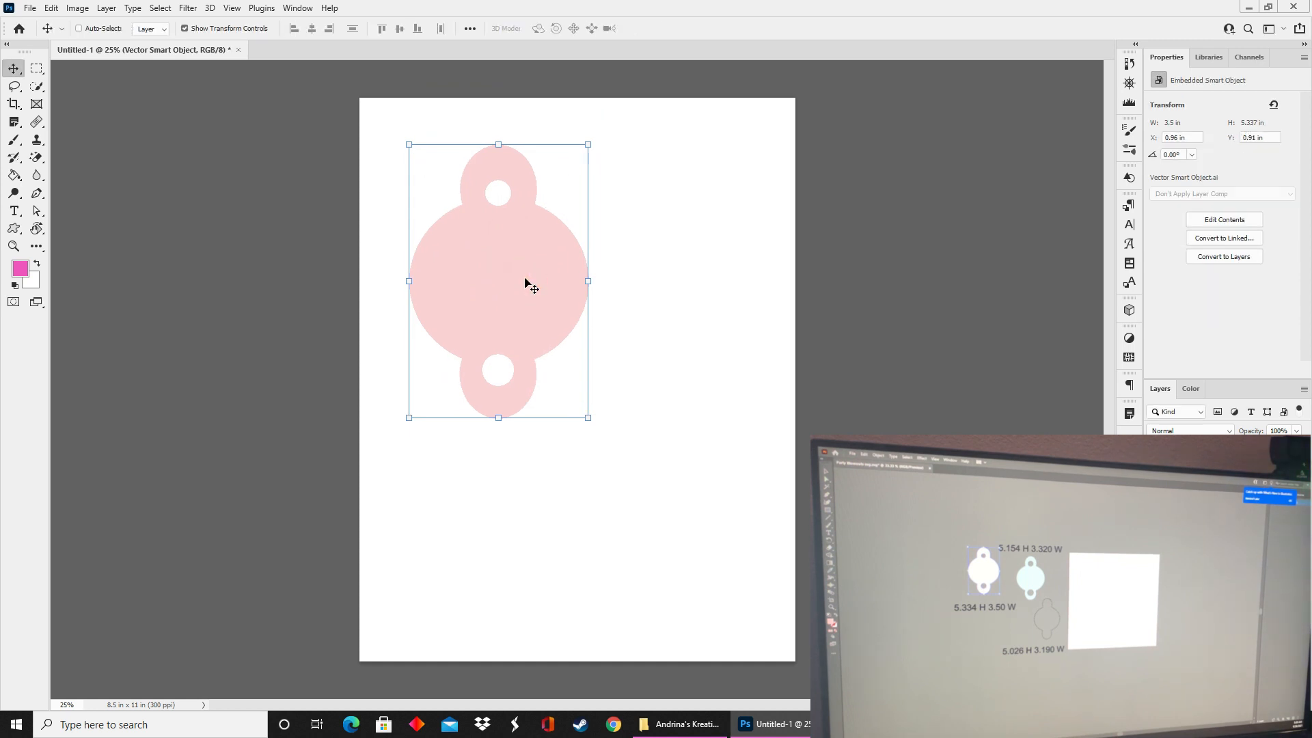
{"action": "left_click_drag", "start_coordinate": [525, 280], "coordinate": [474, 242]}
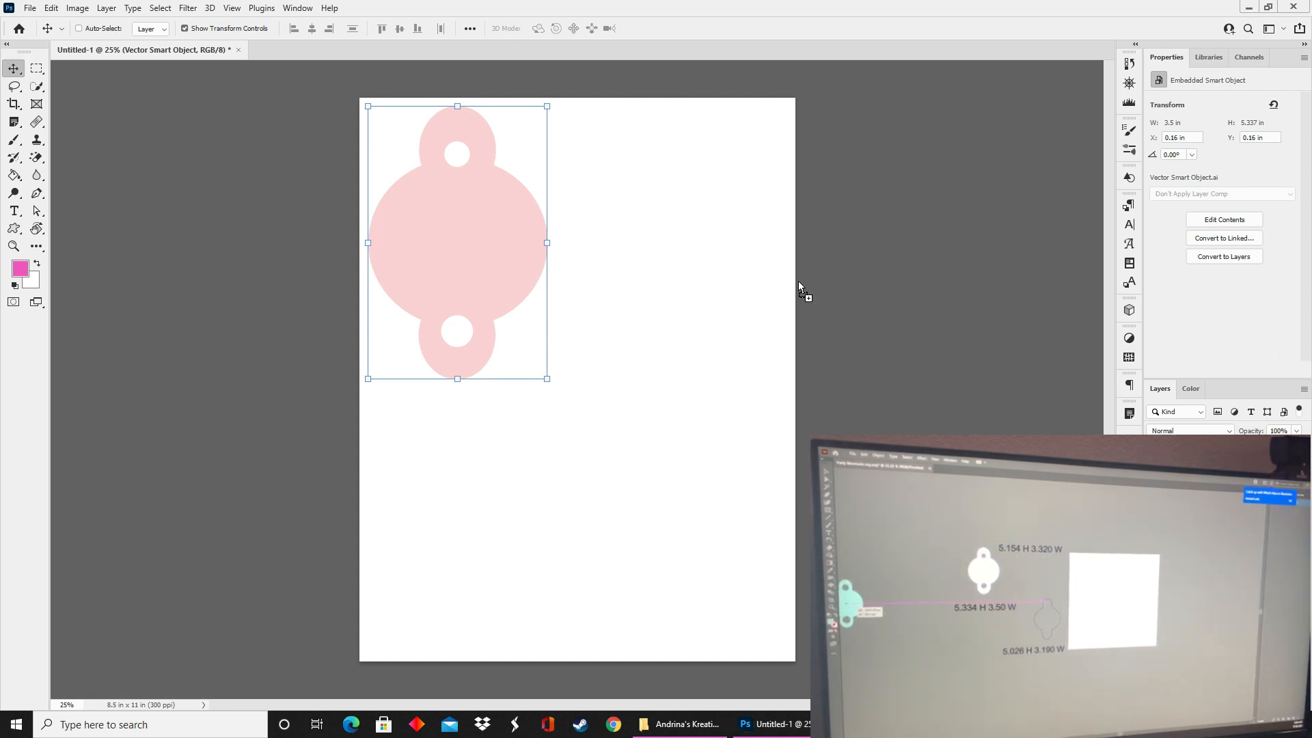
Bring the teal template from Illustrator into the page and place it to the right of the pink one.
{"action": "key", "text": "ctrl+v"}
{"action": "mouse_move", "coordinate": [643, 260]}
{"action": "left_mouse_down"}
{"action": "mouse_move", "coordinate": [460, 247]}
{"action": "mouse_move", "coordinate": [661, 252]}
{"action": "left_mouse_up"}
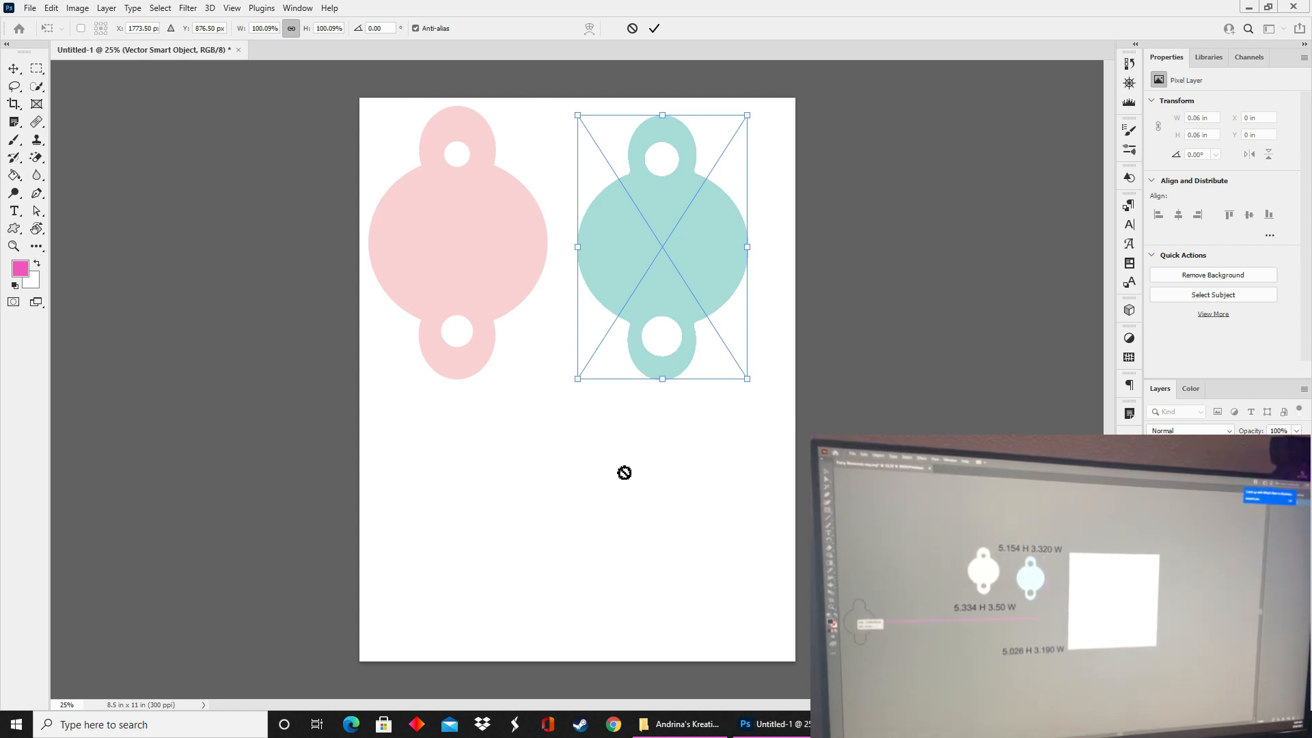
{"action": "left_click", "coordinate": [683, 252]}
{"action": "double_click", "coordinate": [655, 255]}
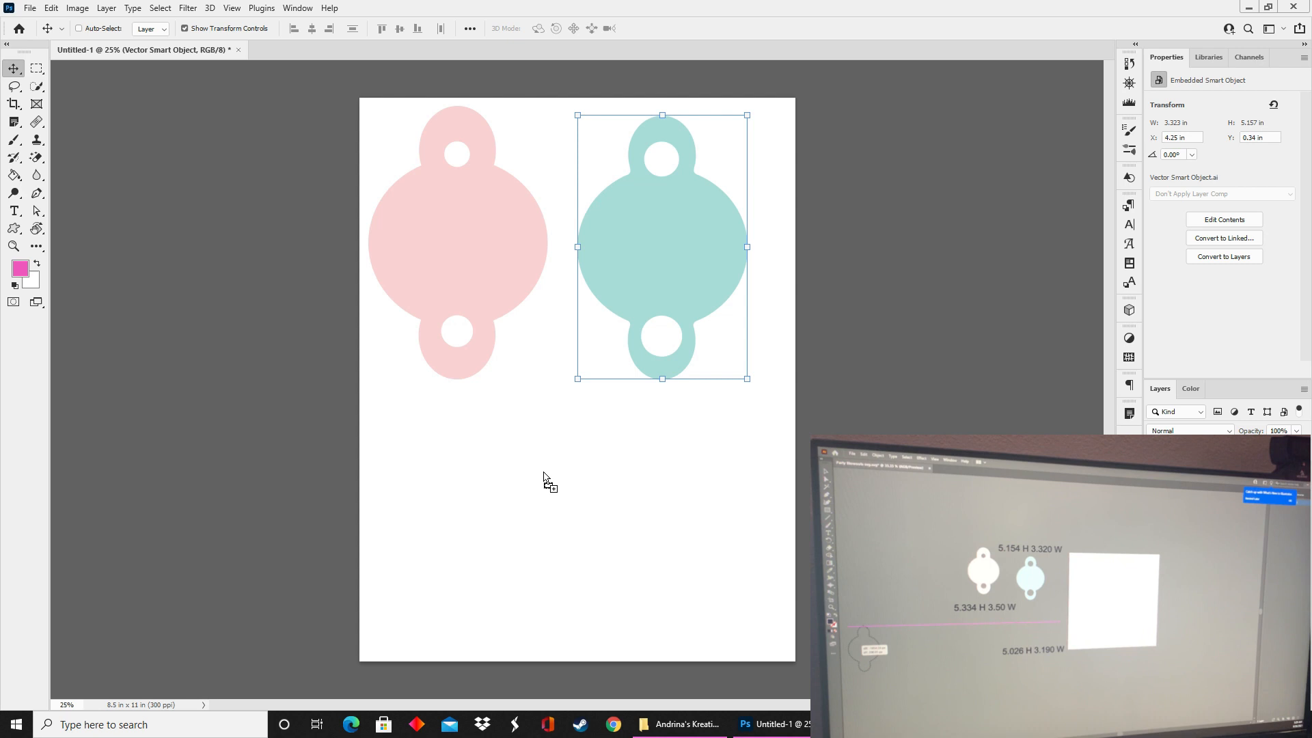
Bring the dashed-outline template from Illustrator into the page and place it below the pink and teal ones.
{"action": "key", "text": "ctrl+v"}
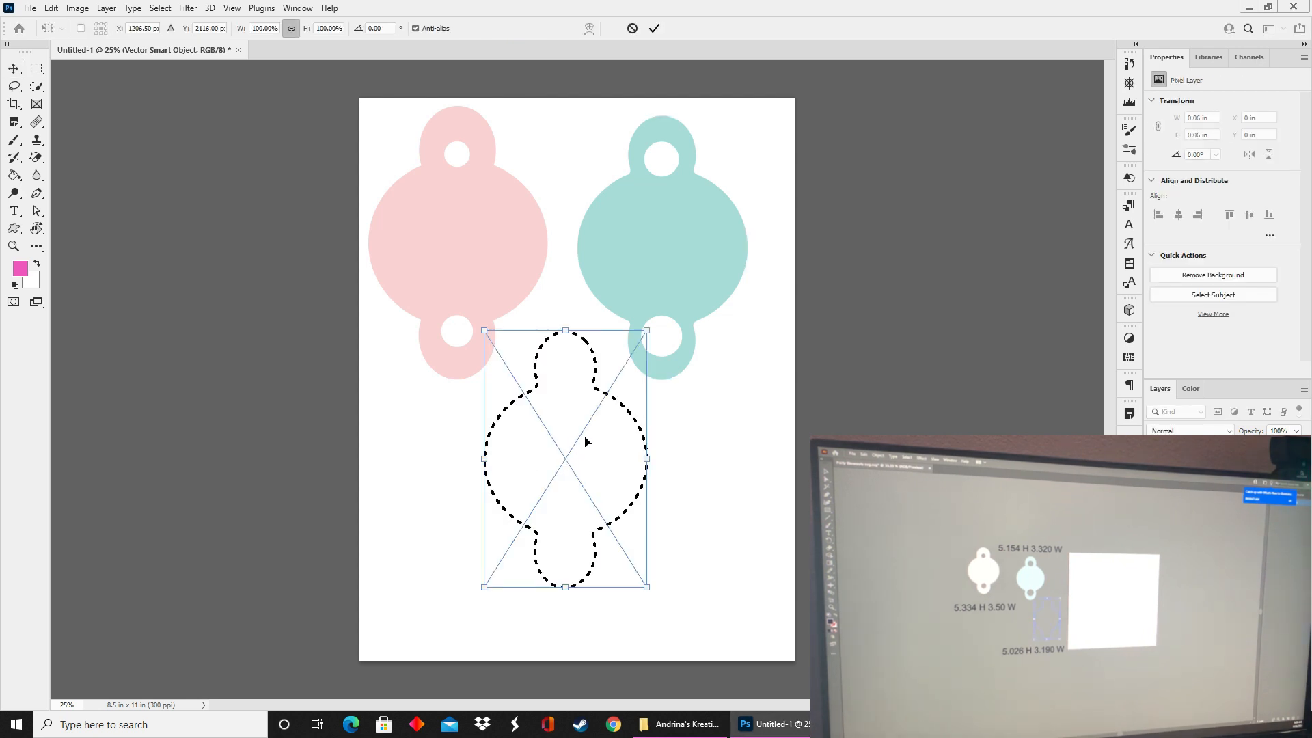
{"action": "left_click_drag", "start_coordinate": [555, 462], "coordinate": [554, 487]}
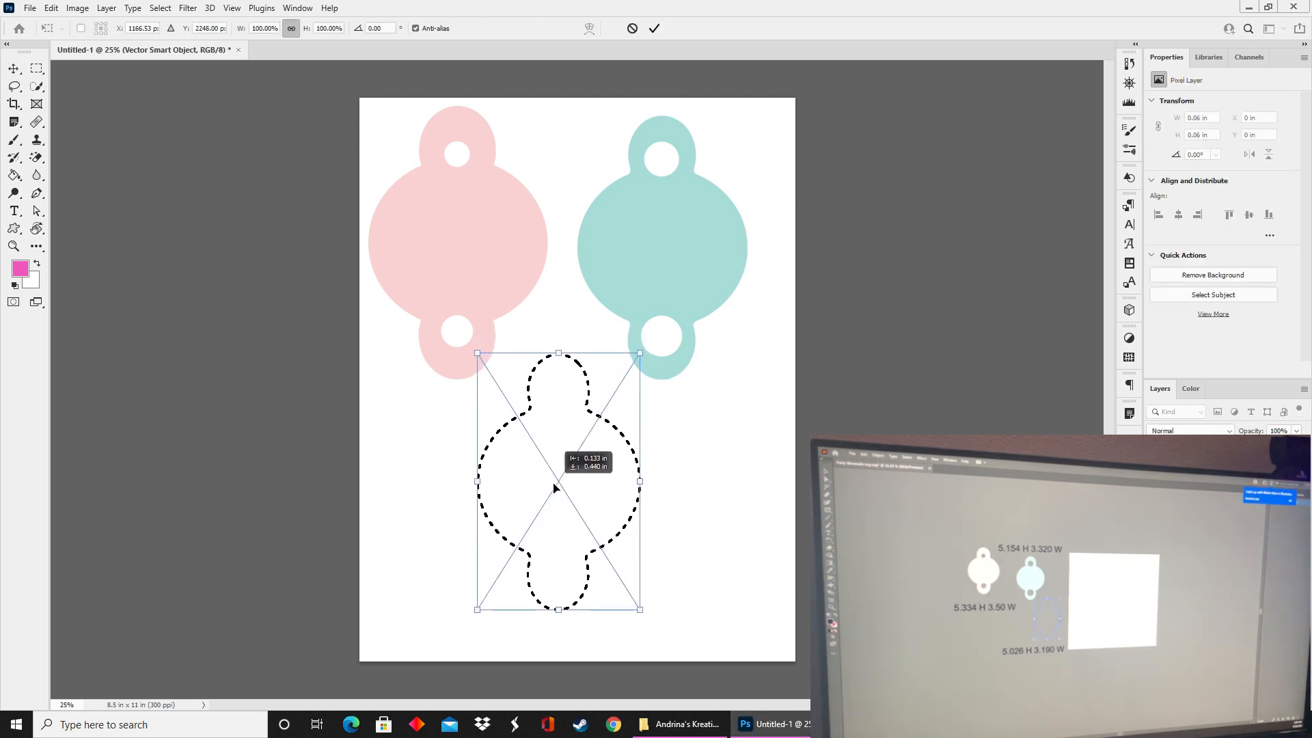
{"action": "key", "text": "Return"}
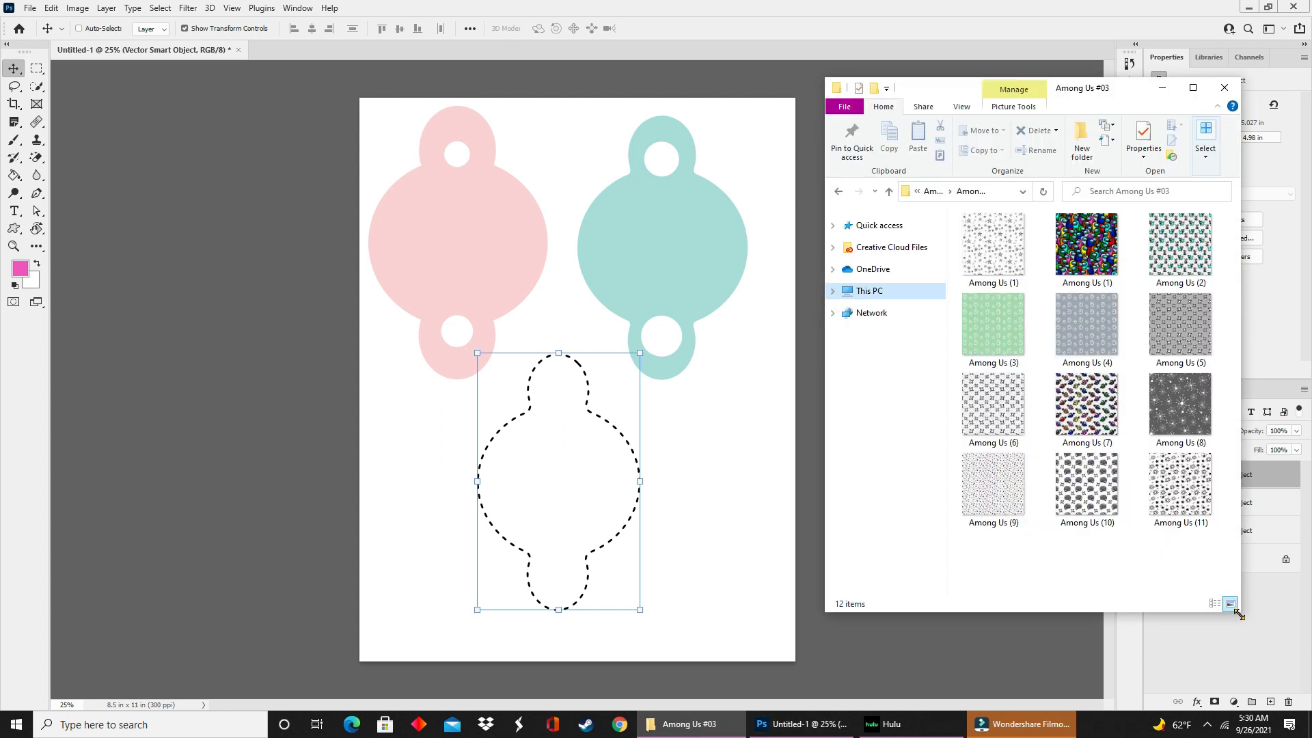
Shrink and reposition the Among Us #03 folder window, then shift the dashed template slightly right on the Photoshop page.
{"action": "left_click_drag", "start_coordinate": [1238, 614], "coordinate": [1291, 481]}
{"action": "left_click_drag", "start_coordinate": [1146, 96], "coordinate": [1140, 66]}
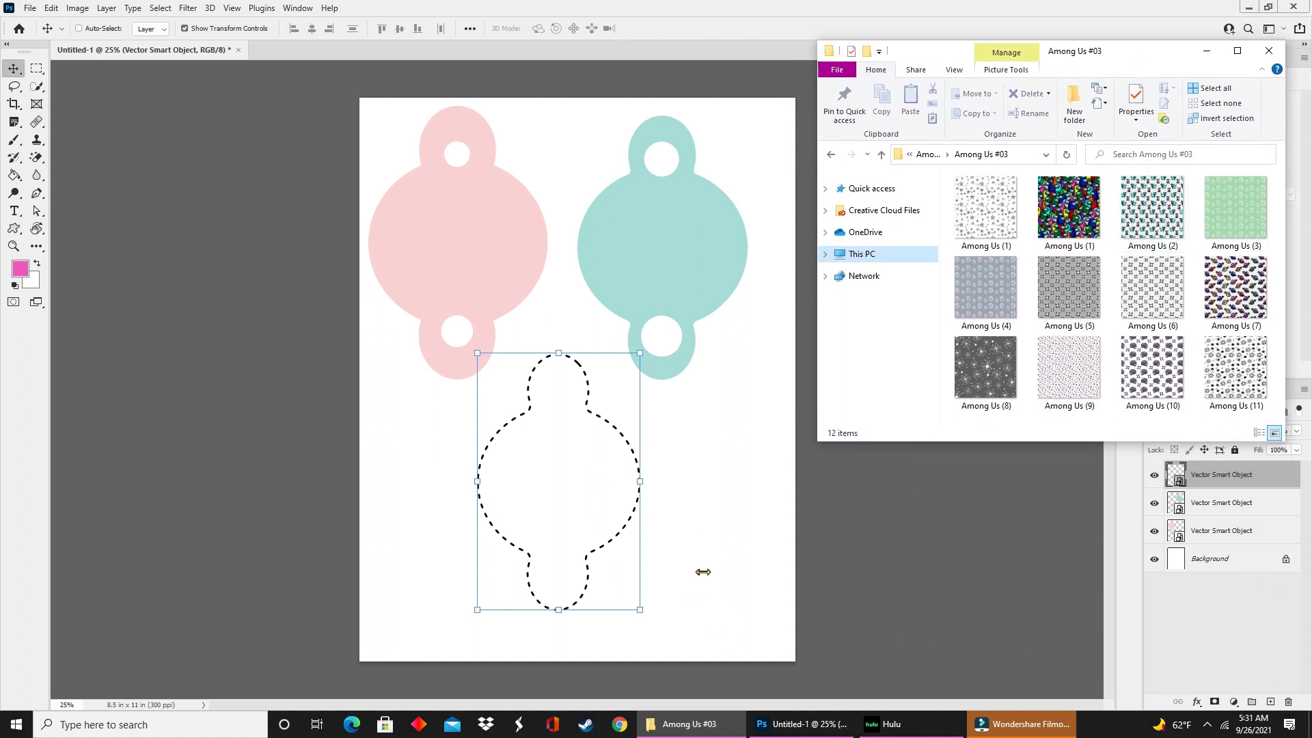
{"action": "left_click", "coordinate": [699, 544]}
{"action": "left_click_drag", "start_coordinate": [609, 512], "coordinate": [638, 527]}
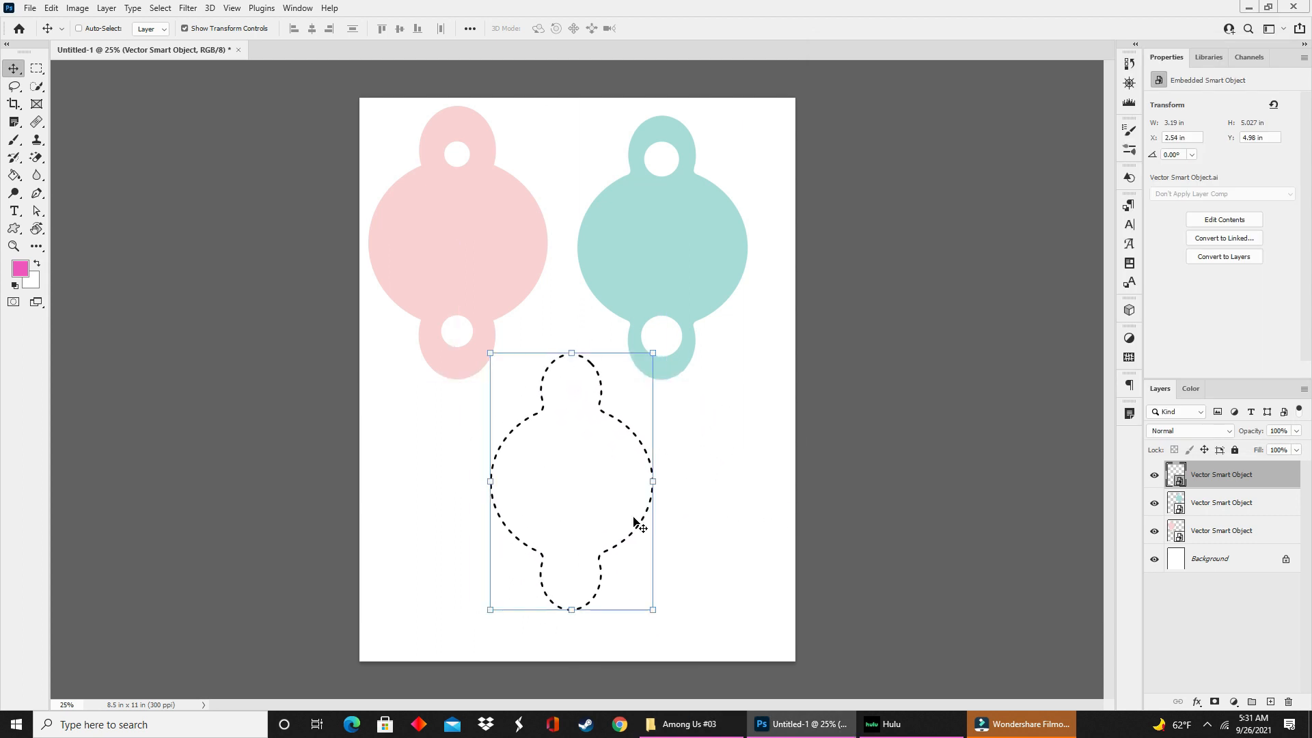
Select the pink template's layer and set the foreground colour to black (#000000).
{"action": "left_click", "coordinate": [1189, 533]}
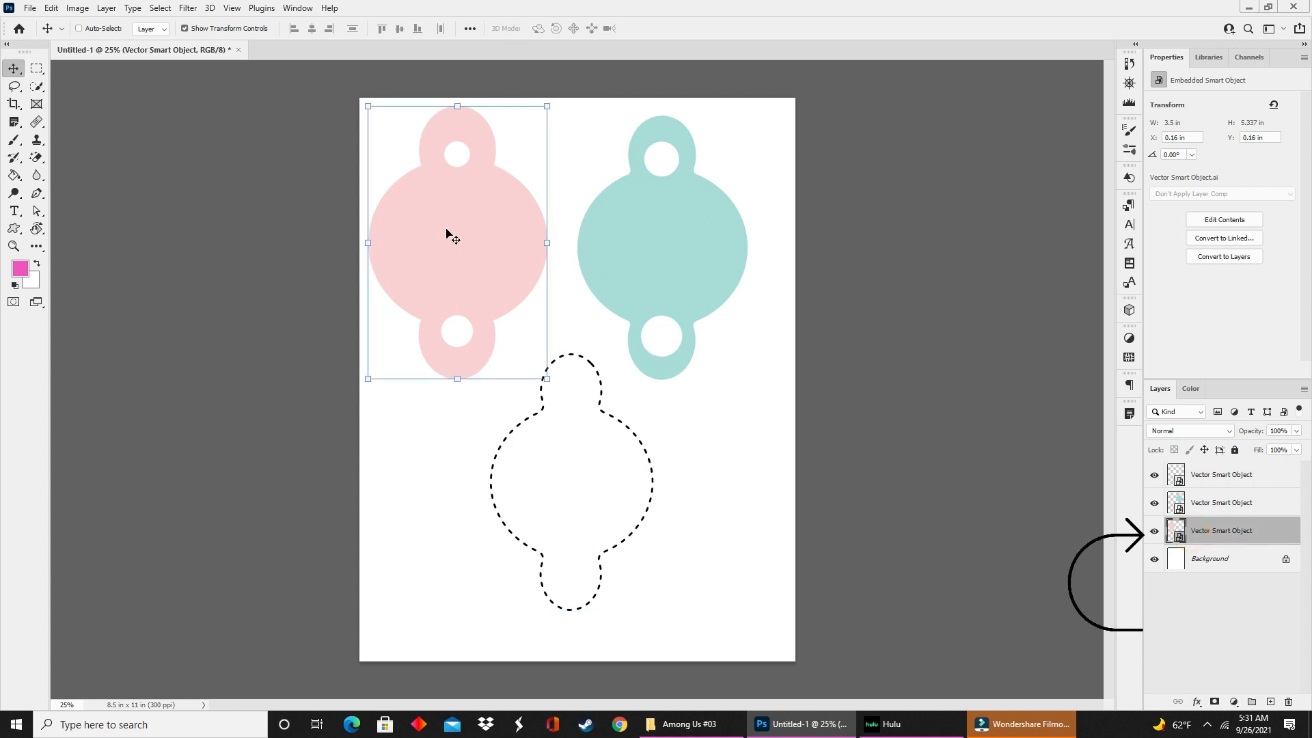
{"action": "left_click", "coordinate": [17, 273]}
{"action": "left_click_drag", "start_coordinate": [964, 603], "coordinate": [893, 679]}
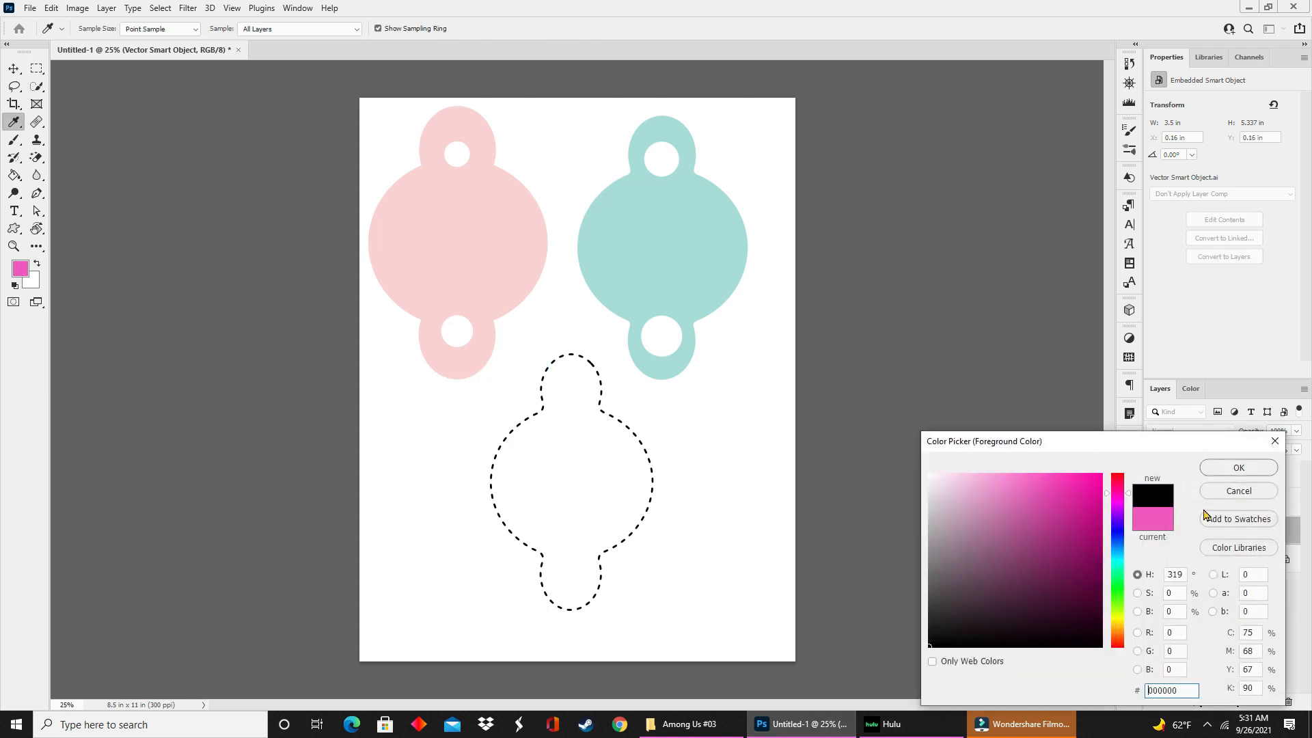
{"action": "left_click", "coordinate": [1238, 467]}
Rasterize the pink template, fill it with black using the Paint Bucket, and undo the fill.
{"action": "left_click", "coordinate": [15, 175]}
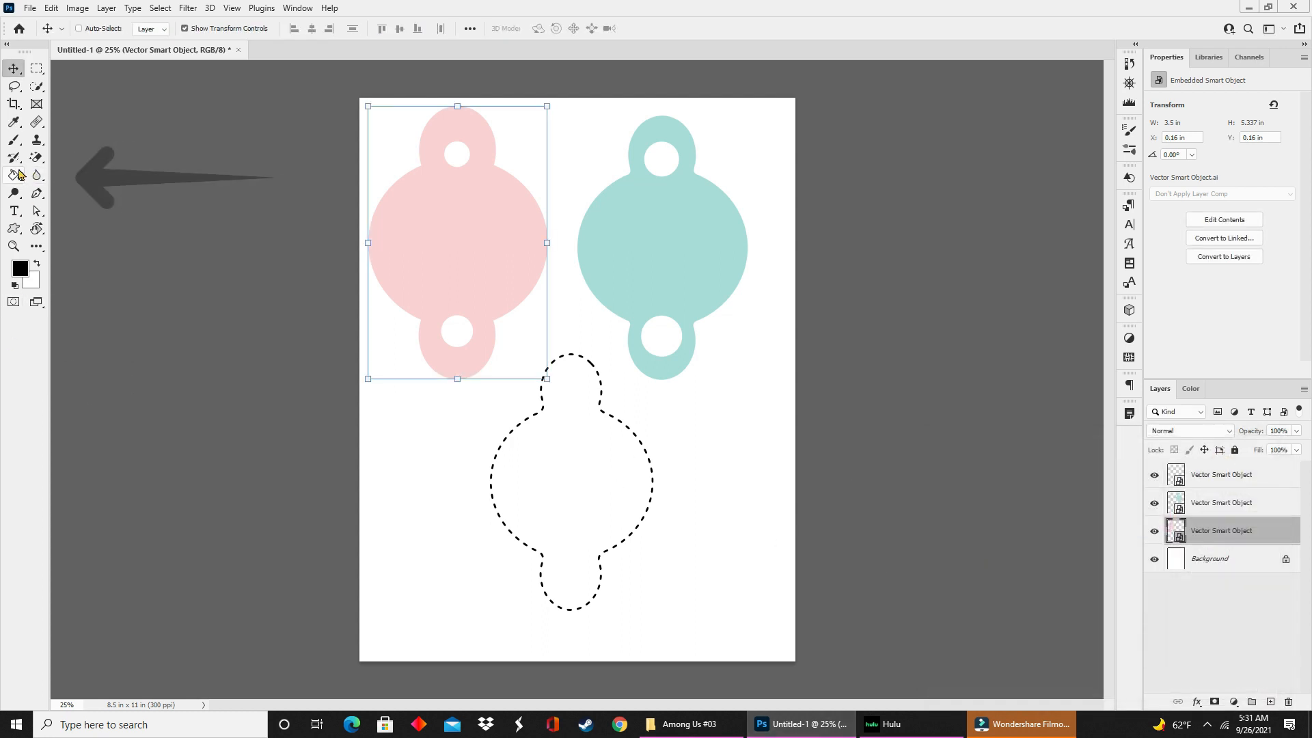
{"action": "left_click", "coordinate": [452, 285]}
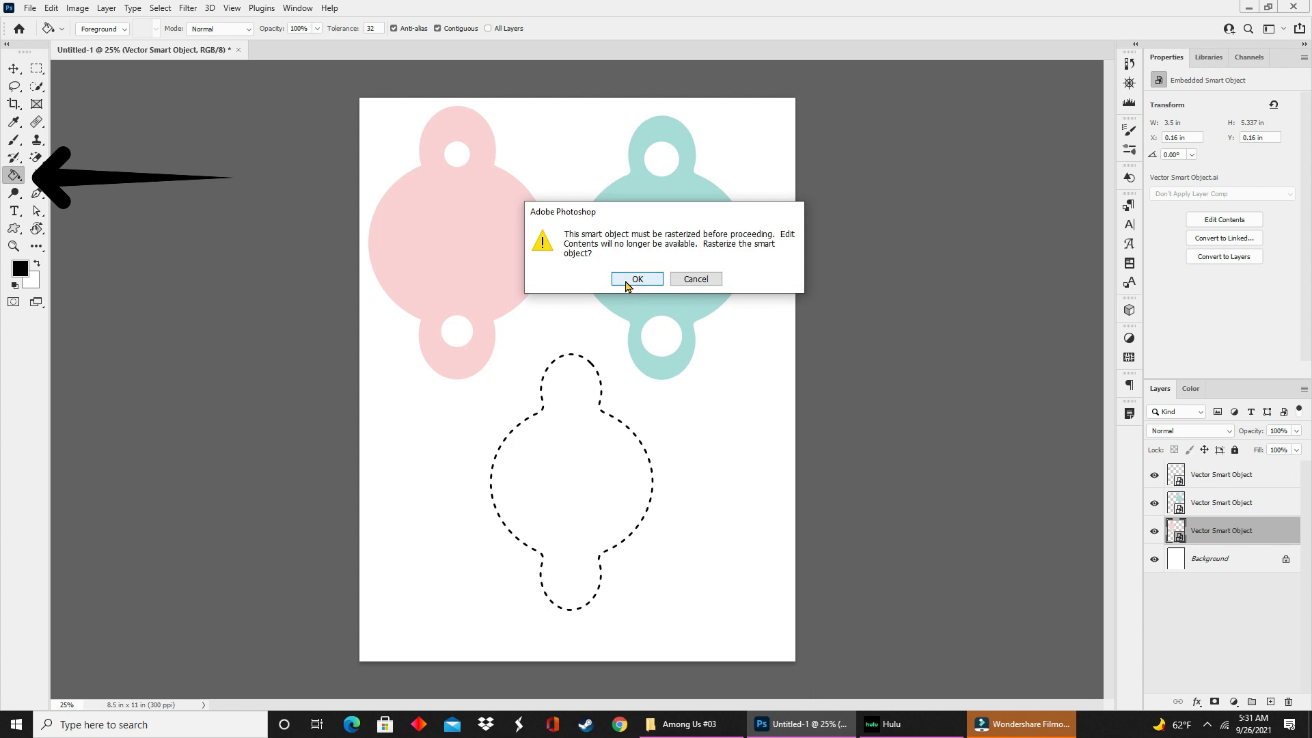
{"action": "left_click", "coordinate": [625, 282]}
{"action": "left_click", "coordinate": [465, 254]}
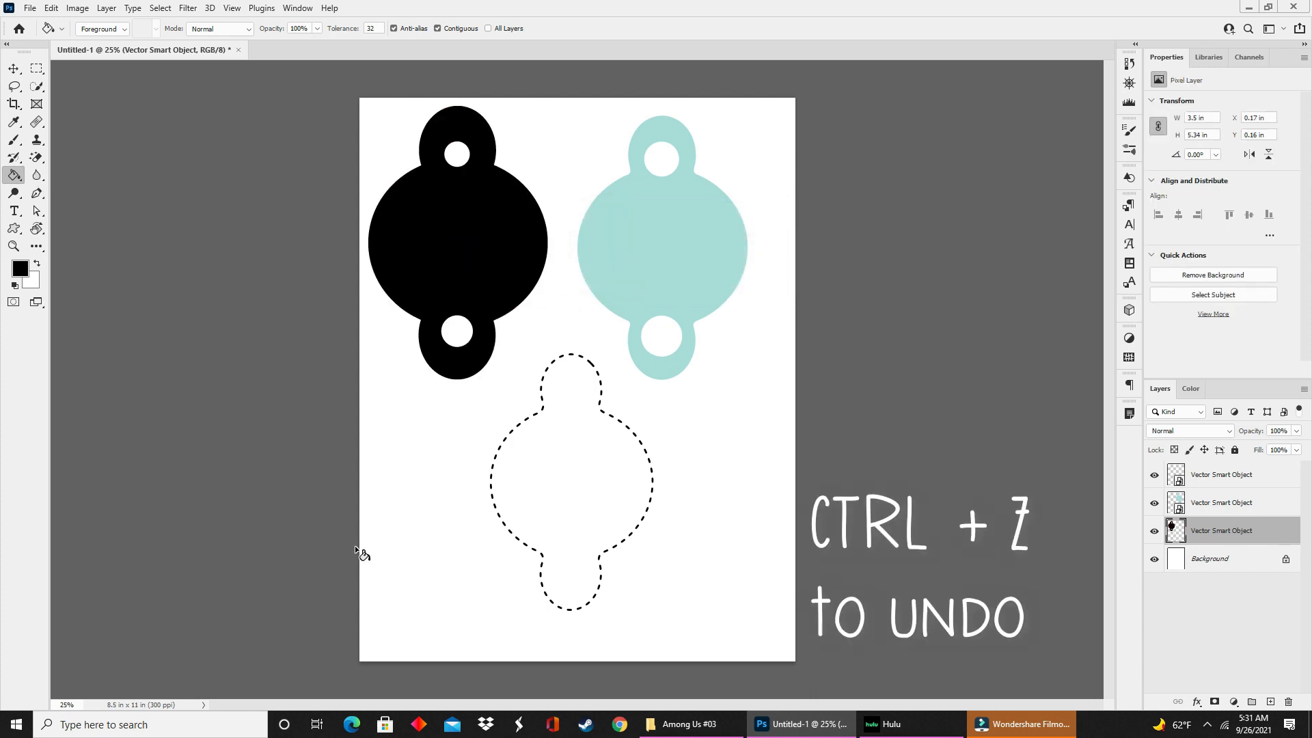
{"action": "key", "text": "ctrl+z"}
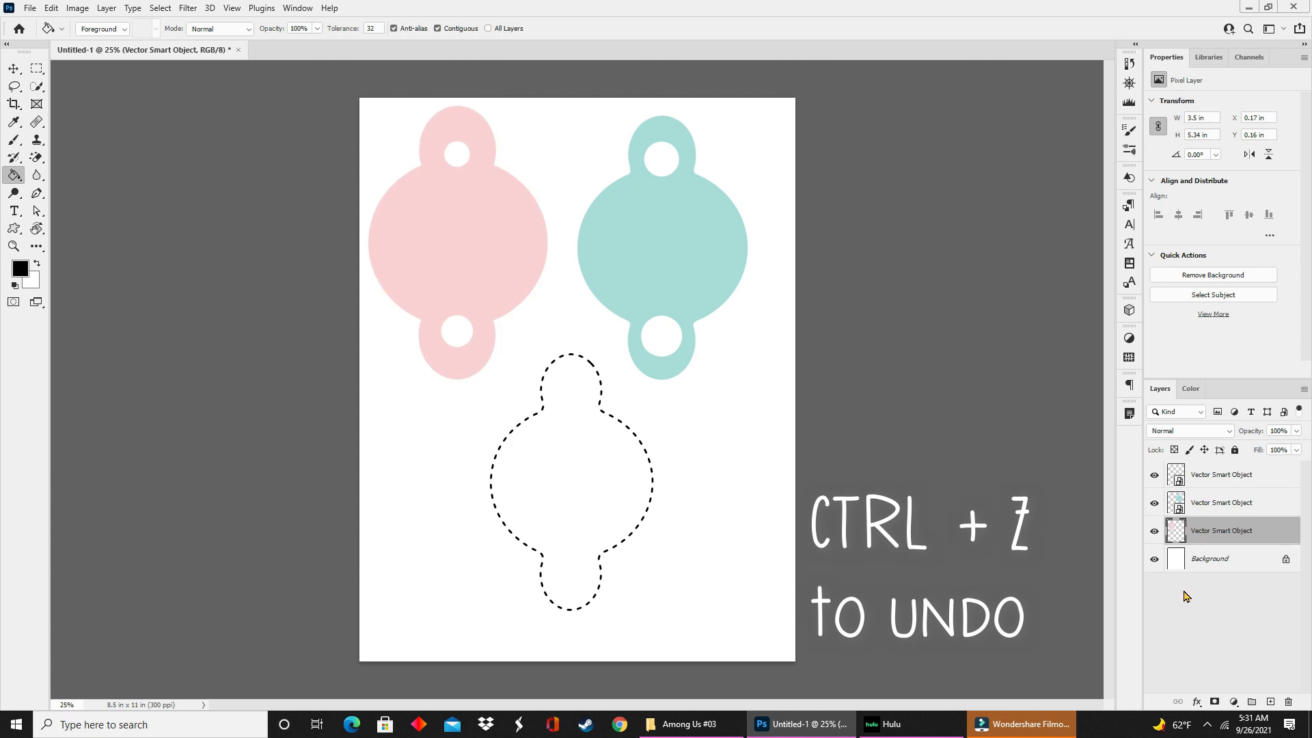
Apply a black Color Overlay effect at 100% opacity to the pink template's layer.
{"action": "left_click", "coordinate": [1197, 702]}
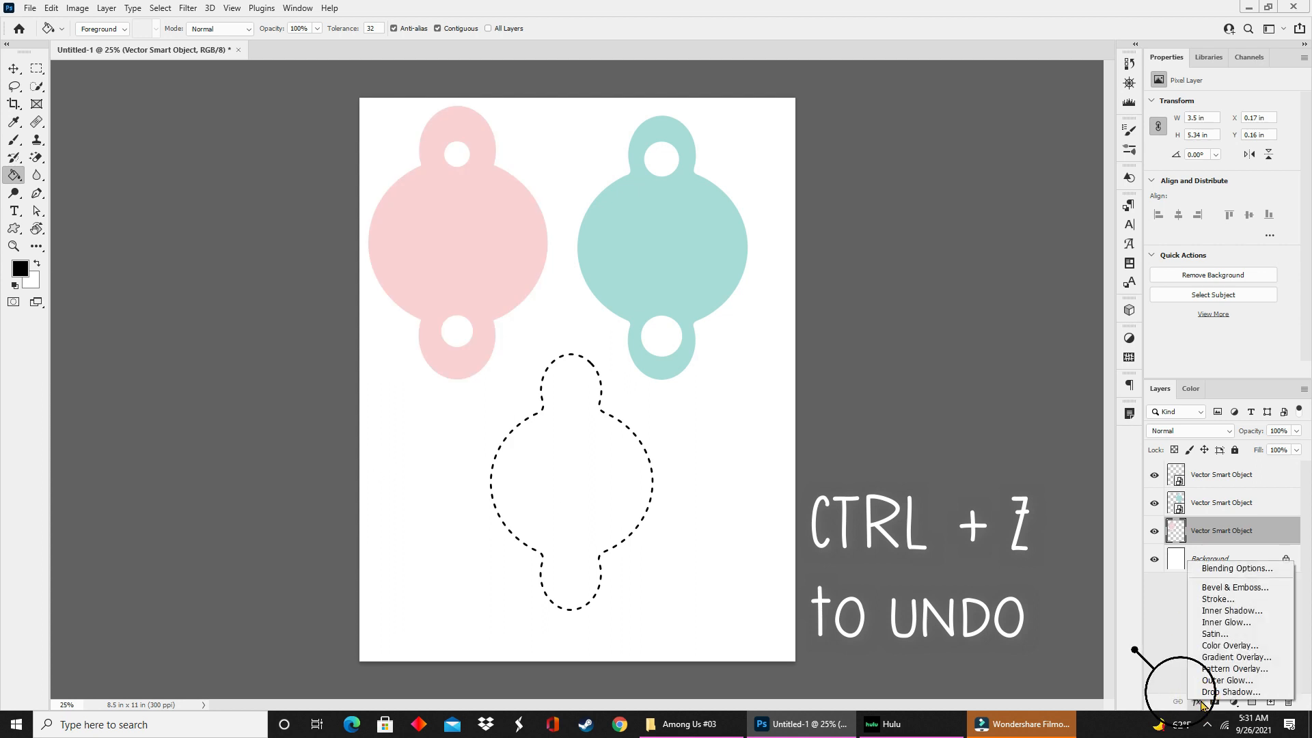
{"action": "left_click", "coordinate": [1229, 645]}
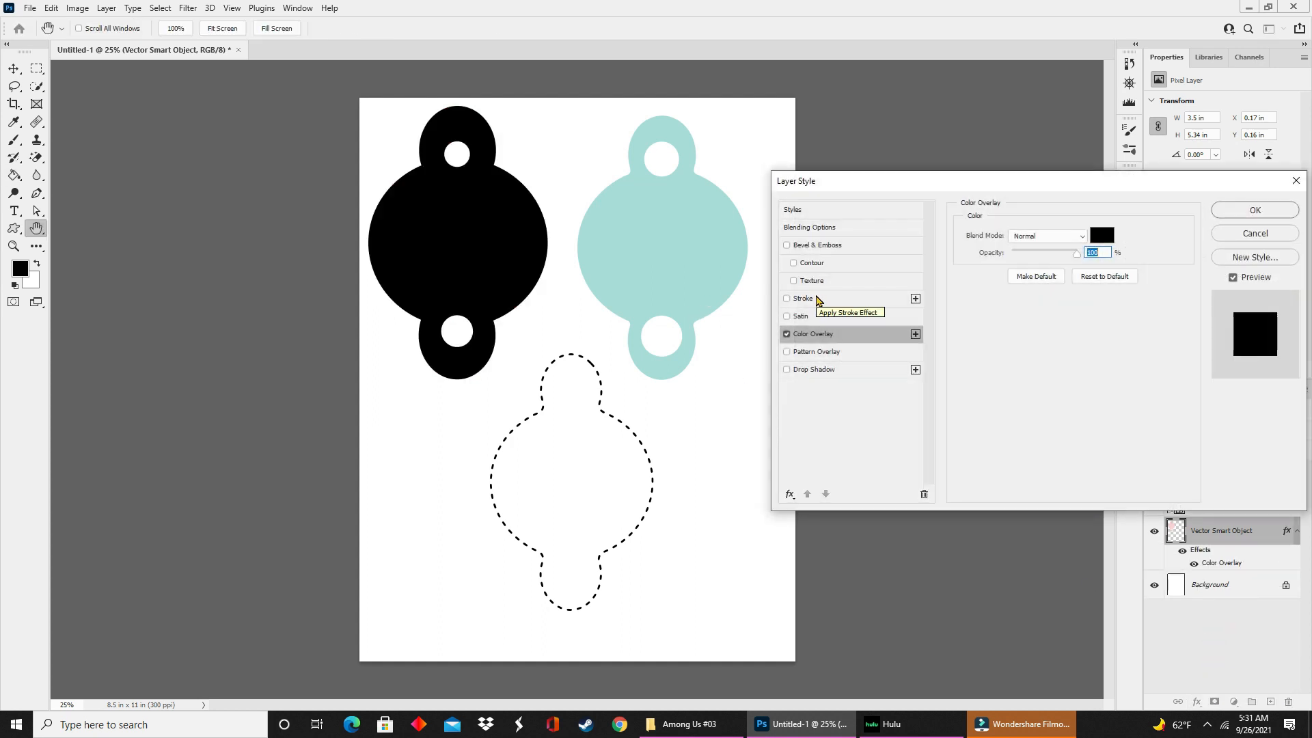
{"action": "left_click", "coordinate": [1255, 211]}
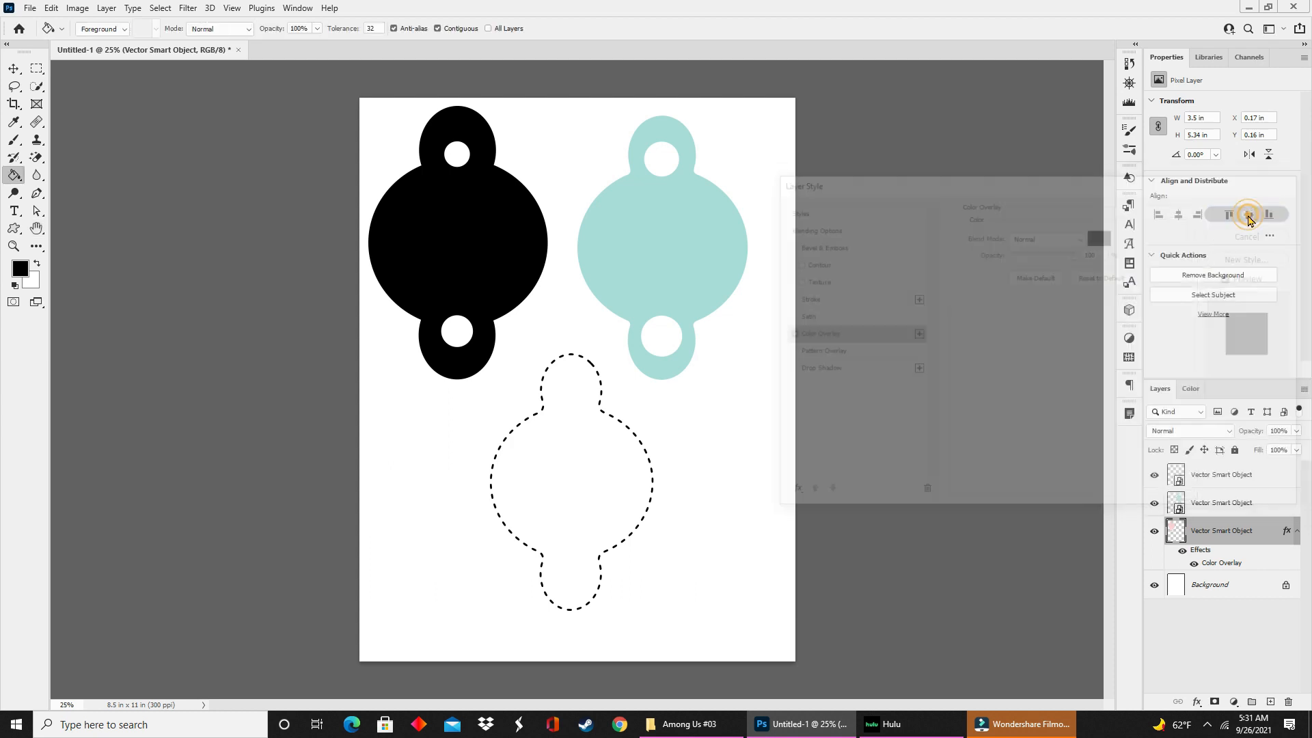
Move the teal template slightly right, to about X 4.69 in, keeping its vertical position.
{"action": "left_click", "coordinate": [1172, 509]}
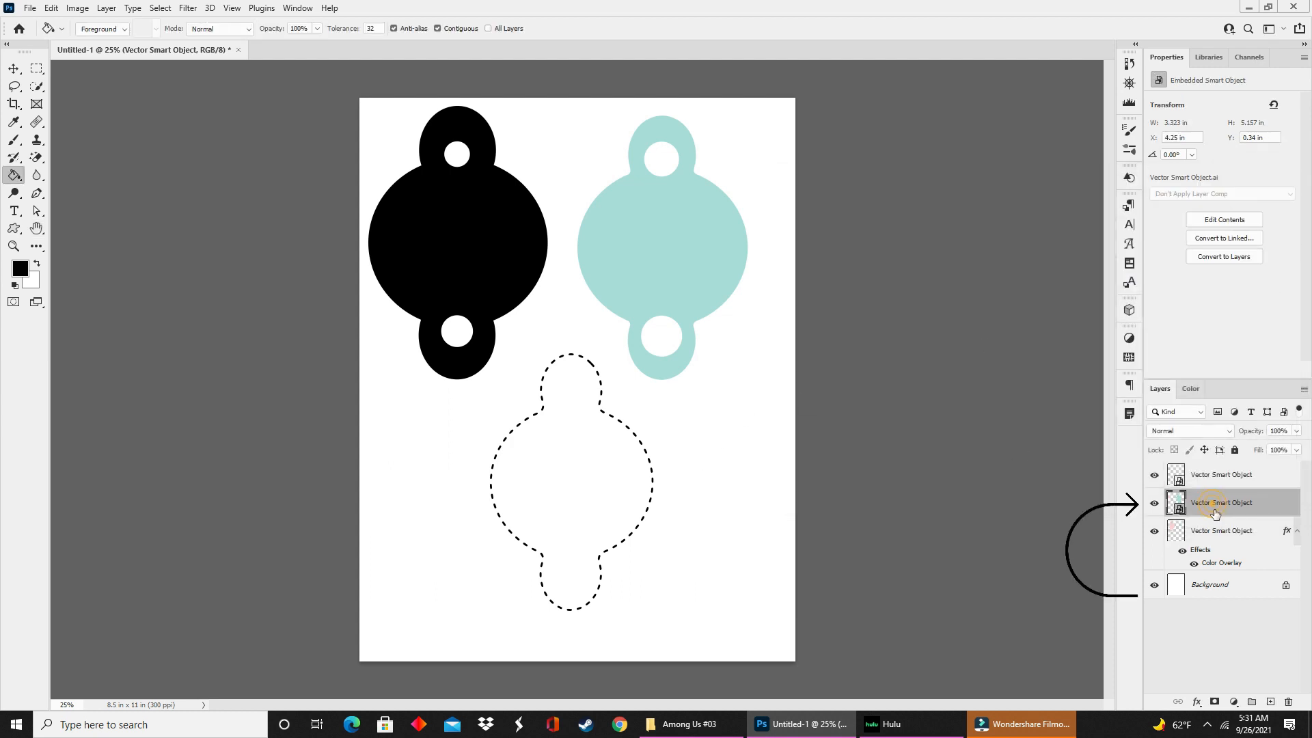
{"action": "left_click", "coordinate": [14, 68]}
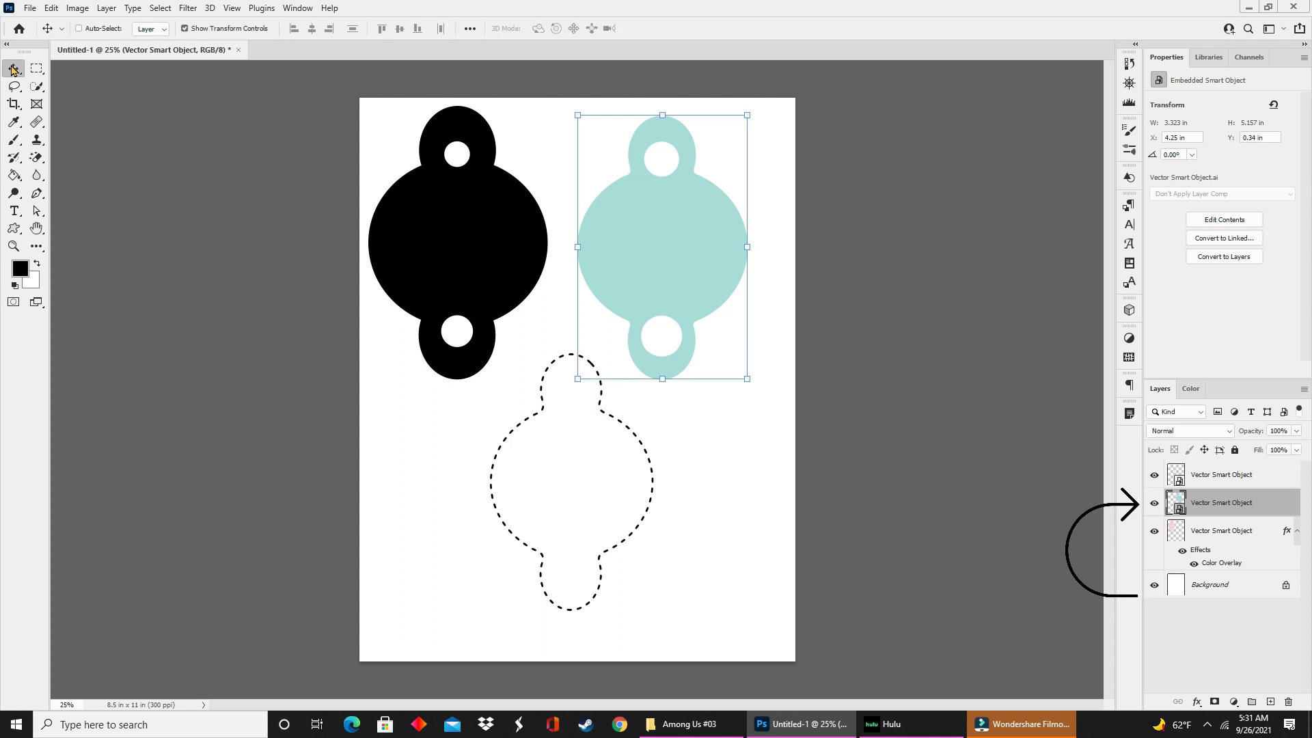
{"action": "mouse_move", "coordinate": [659, 257]}
{"action": "left_mouse_down"}
{"action": "mouse_move", "coordinate": [689, 267]}
{"action": "mouse_move", "coordinate": [683, 253]}
{"action": "left_mouse_up"}
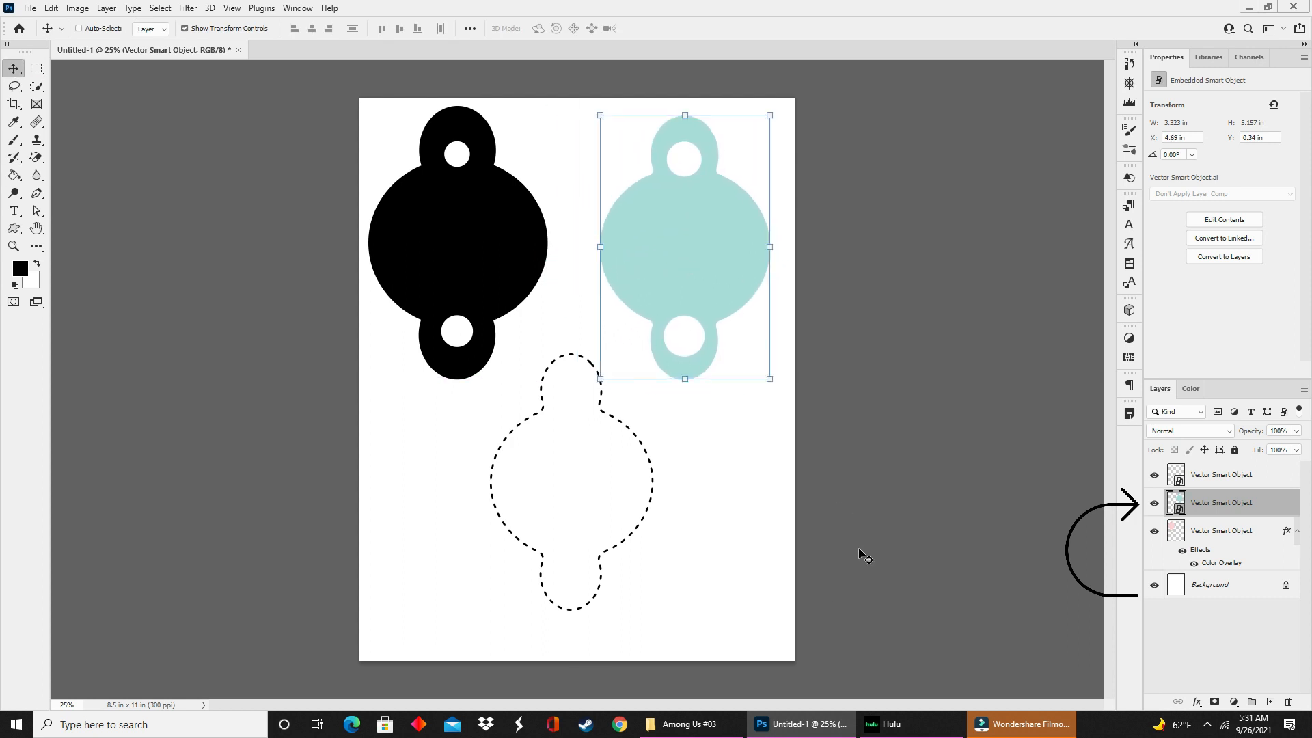
Place the Among Us (7) paper from the Among Us #03 folder over the teal template, scaled to about 5.16 in square.
{"action": "left_click", "coordinate": [681, 725]}
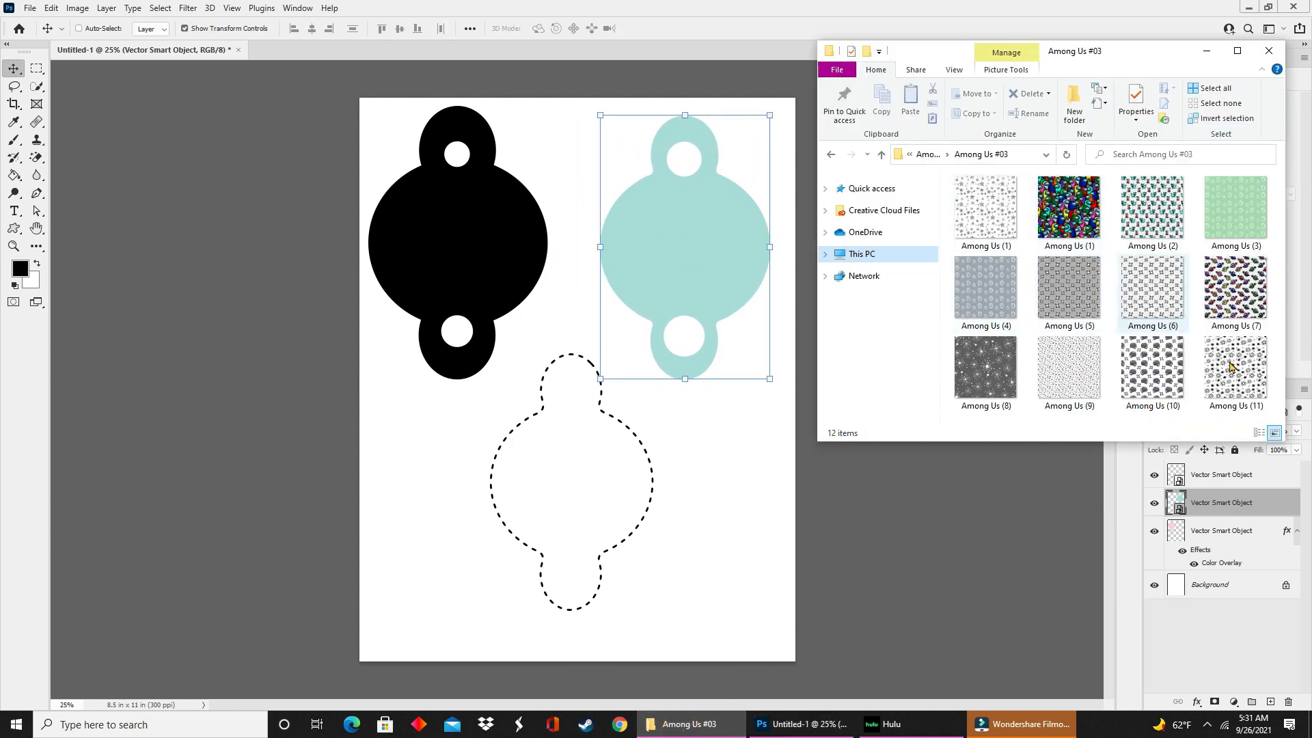
{"action": "left_click", "coordinate": [1239, 310]}
{"action": "left_click_drag", "start_coordinate": [1239, 309], "coordinate": [679, 305]}
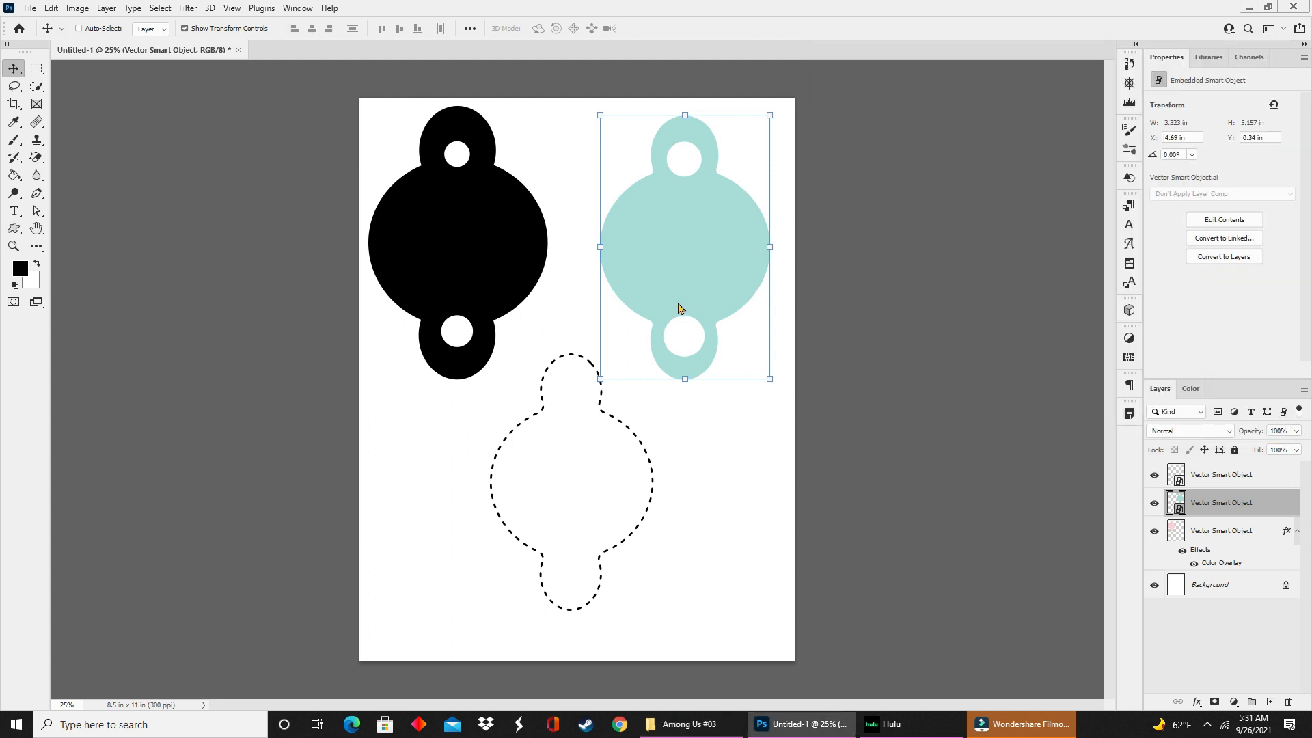
{"action": "key", "text": "Return"}
{"action": "left_click_drag", "start_coordinate": [365, 596], "coordinate": [586, 375]}
{"action": "left_click_drag", "start_coordinate": [771, 274], "coordinate": [764, 230]}
{"action": "left_click_drag", "start_coordinate": [683, 325], "coordinate": [683, 380]}
{"action": "key", "text": "Return"}
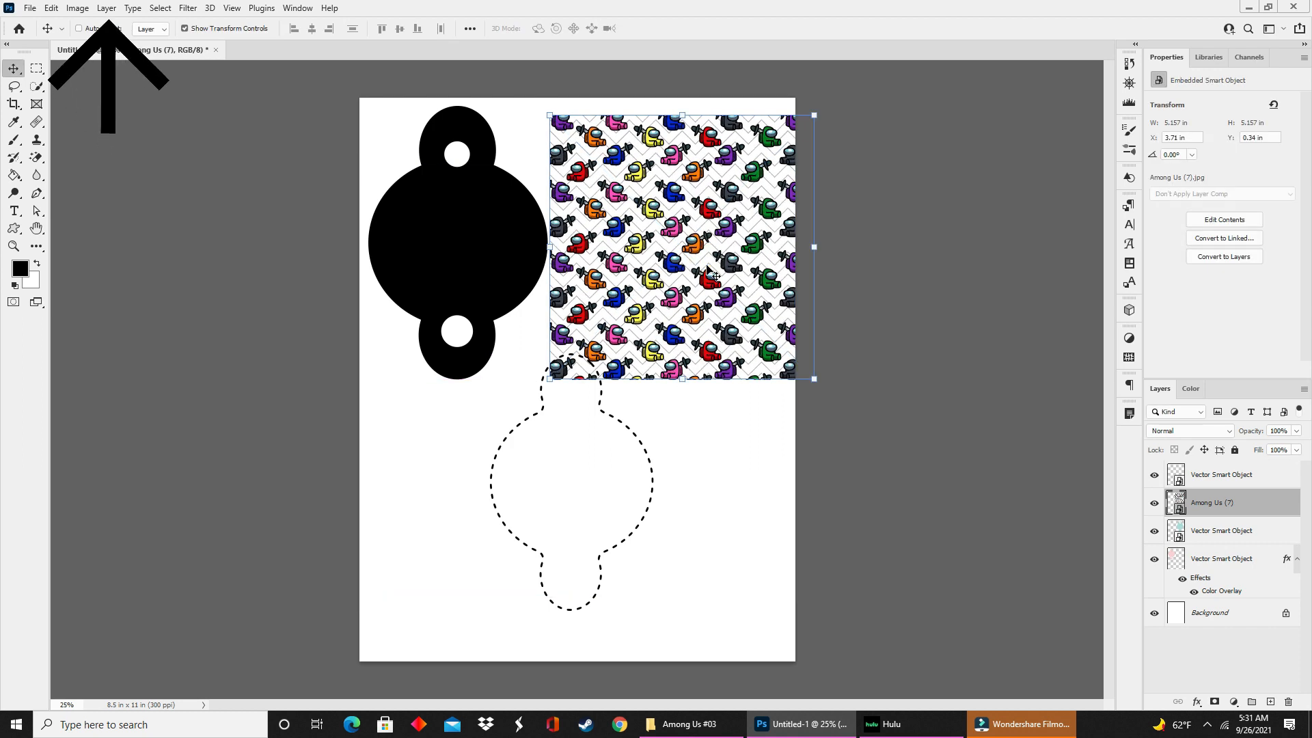
Clip the Among Us (7) paper to the teal template and adjust it to about 5.18 in square at X 3.9, Y 0.31 in.
{"action": "left_click", "coordinate": [108, 8]}
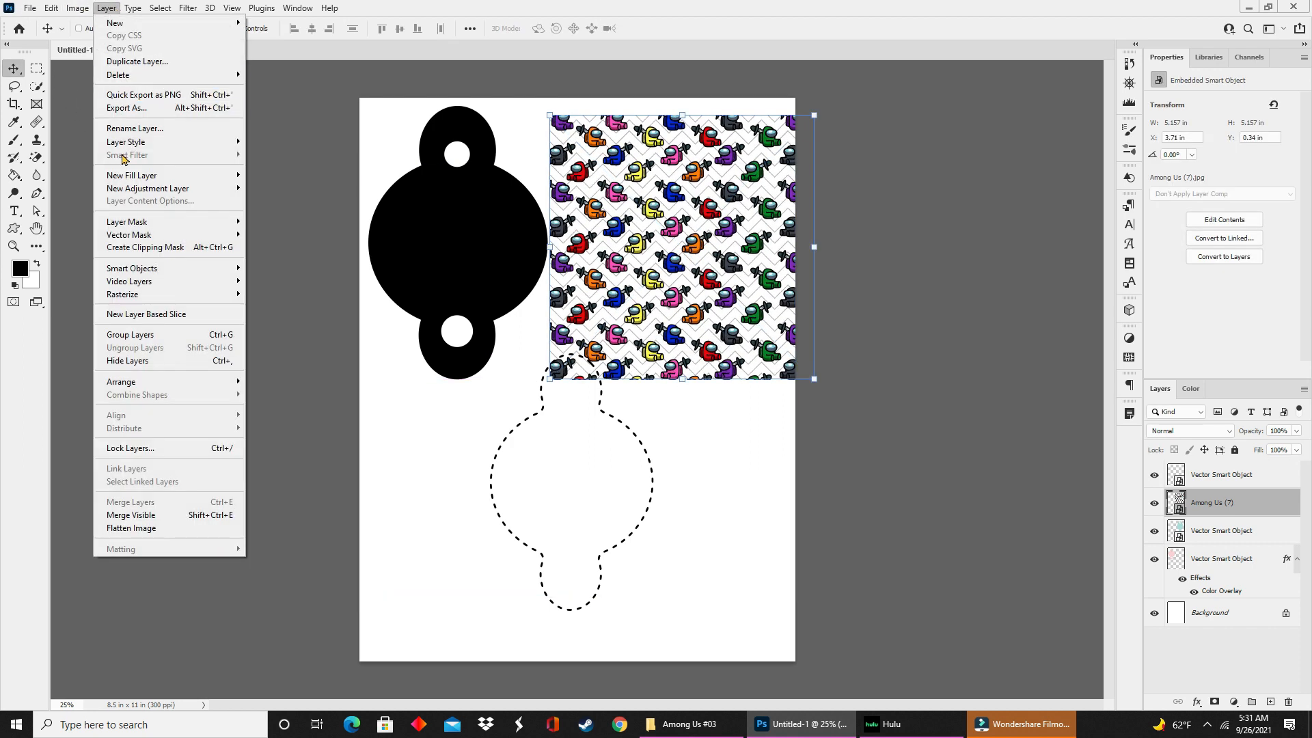
{"action": "left_click", "coordinate": [137, 247]}
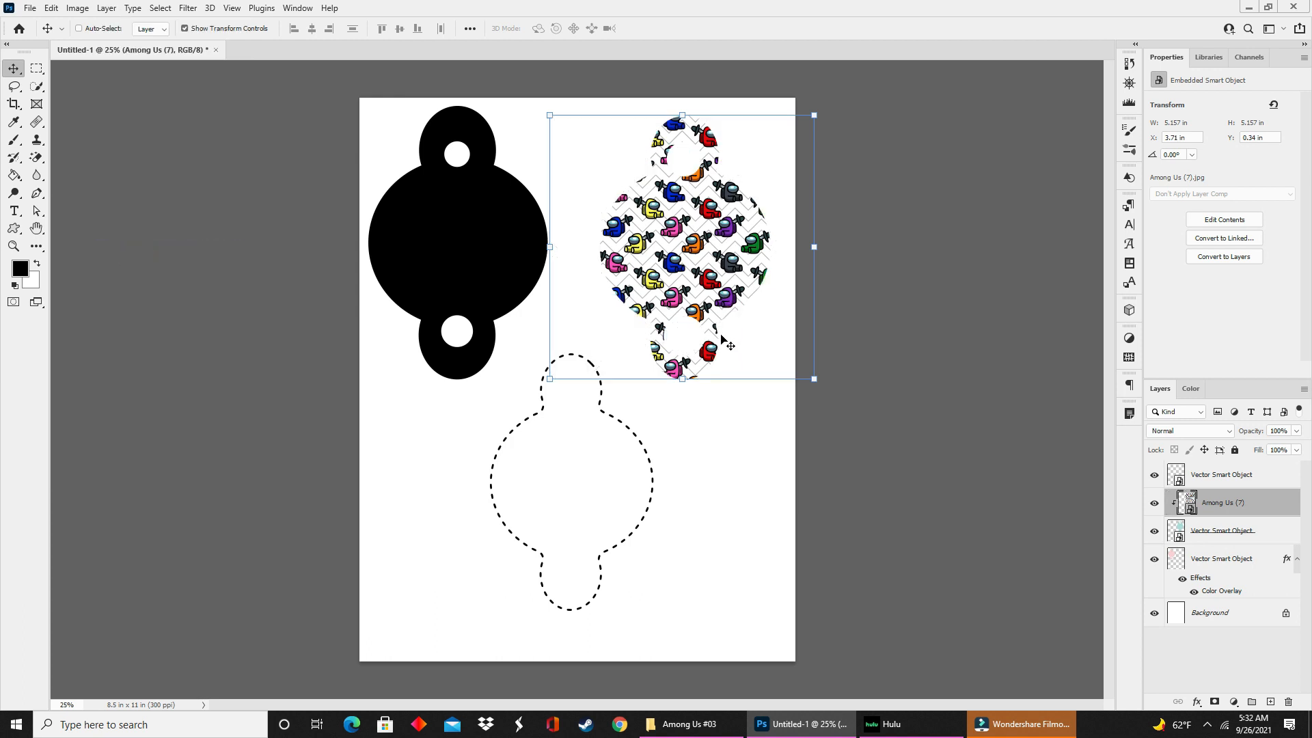
{"action": "mouse_move", "coordinate": [814, 250]}
{"action": "left_mouse_down"}
{"action": "mouse_move", "coordinate": [799, 256]}
{"action": "mouse_move", "coordinate": [817, 250]}
{"action": "left_mouse_up"}
{"action": "left_click_drag", "start_coordinate": [668, 238], "coordinate": [672, 241]}
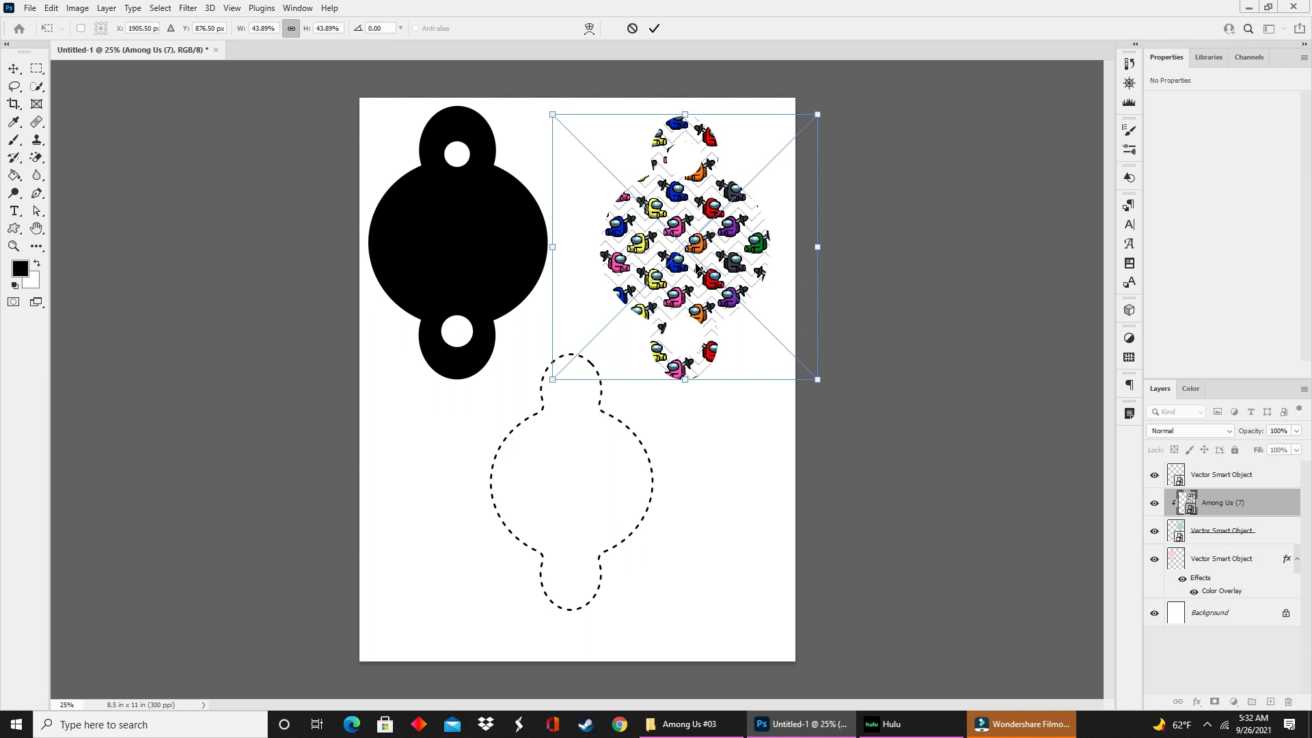
{"action": "left_click_drag", "start_coordinate": [704, 271], "coordinate": [714, 269]}
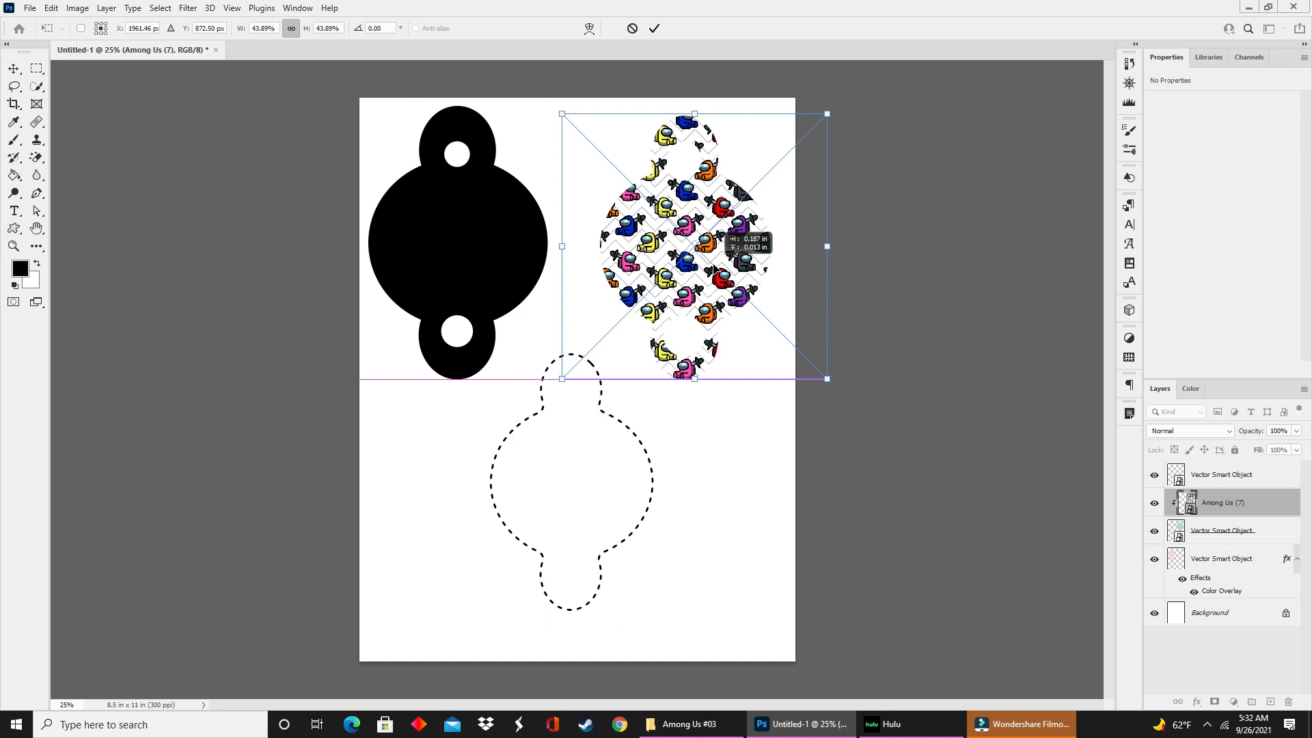
{"action": "left_click_drag", "start_coordinate": [714, 268], "coordinate": [711, 267]}
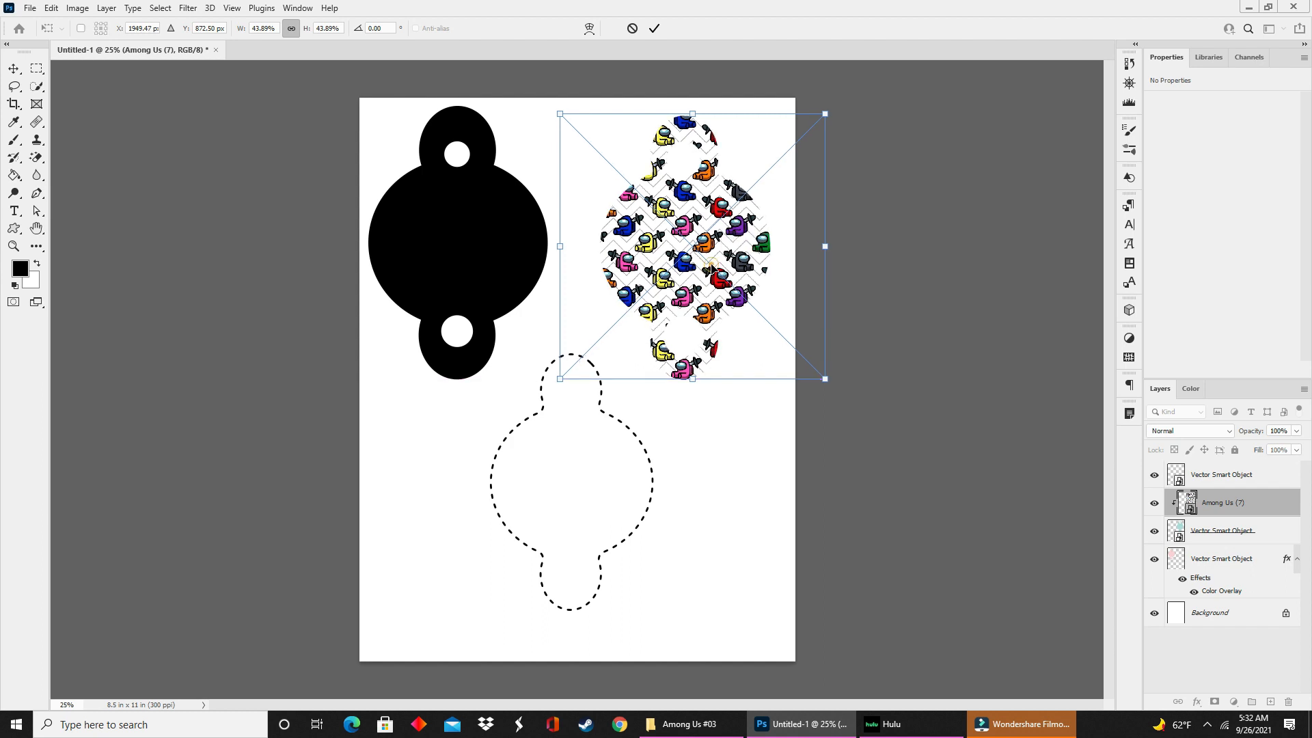
{"action": "key", "text": "Return"}
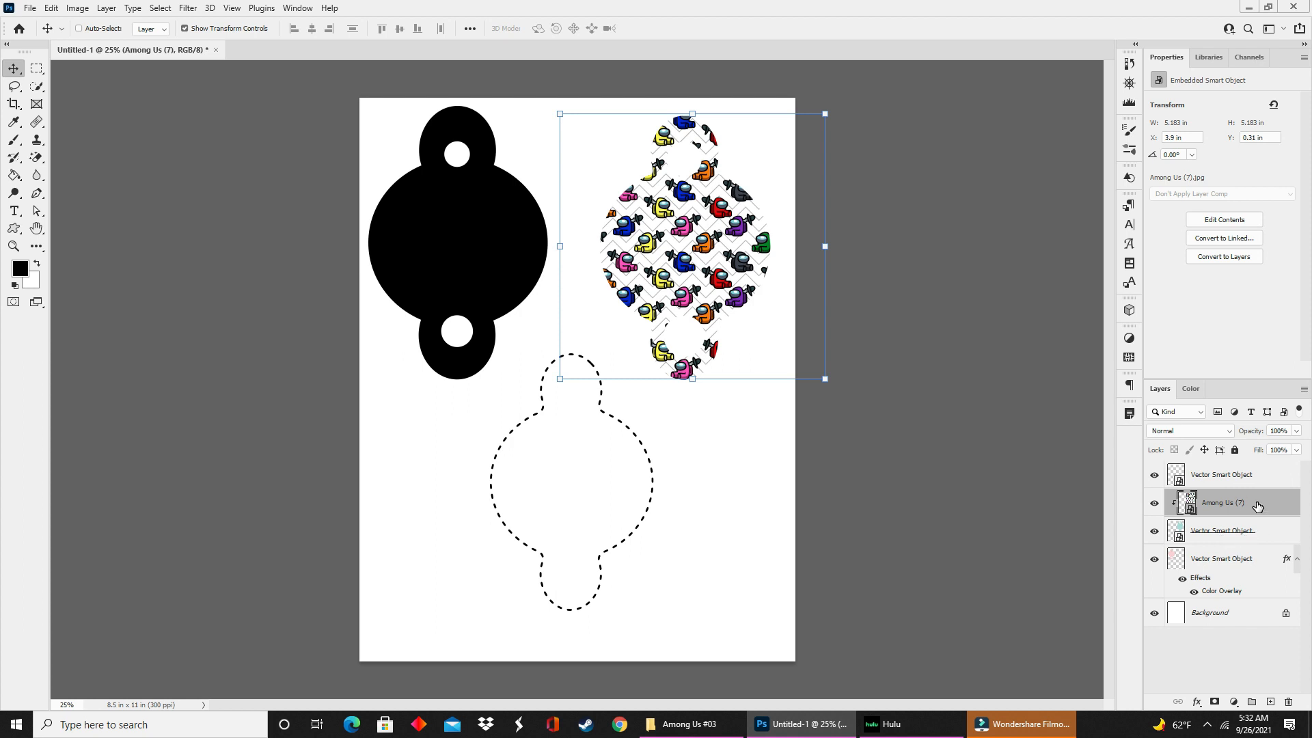
Merge the clipped Among Us (7) layer with the teal template layer beneath it.
{"action": "left_click", "coordinate": [1260, 540], "text": "ctrl"}
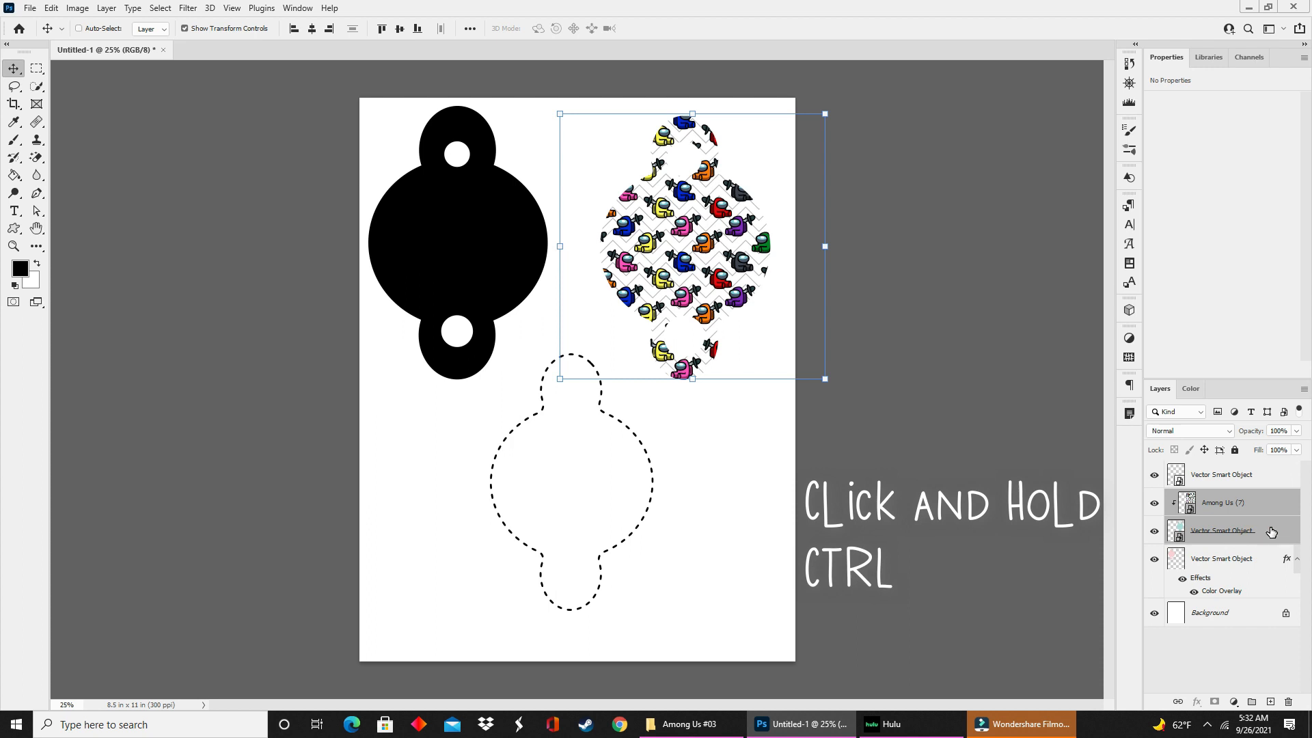
{"action": "right_click", "coordinate": [1271, 533]}
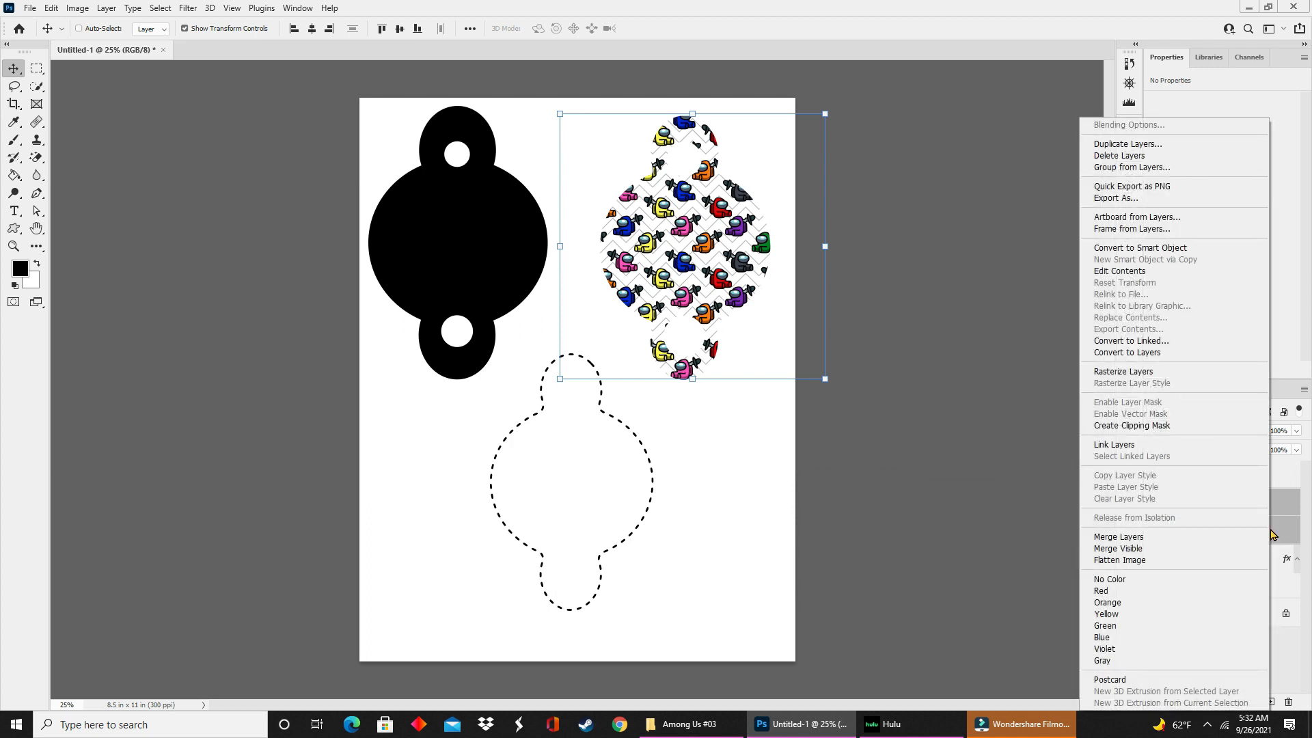
{"action": "left_click", "coordinate": [1217, 537]}
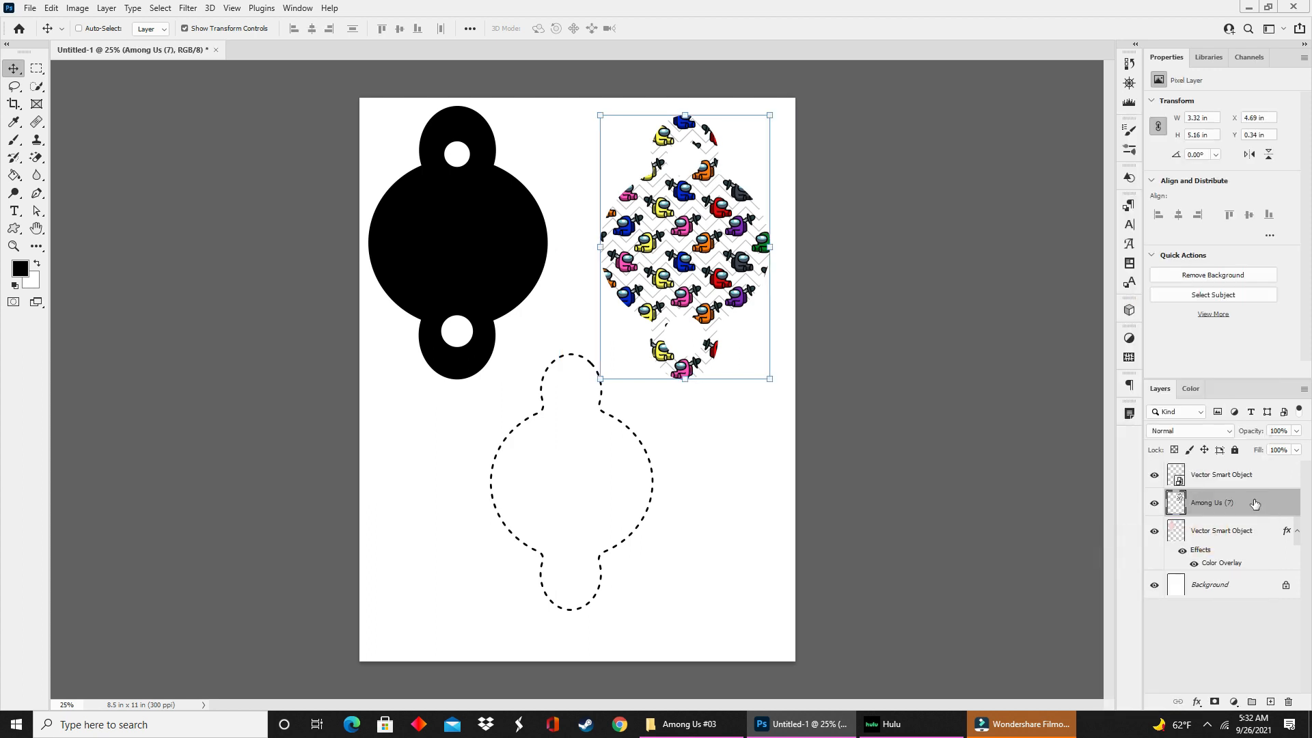
Centre the patterned shape on the black template and place the dashed outline centred on top of it.
{"action": "left_click_drag", "start_coordinate": [680, 236], "coordinate": [682, 265]}
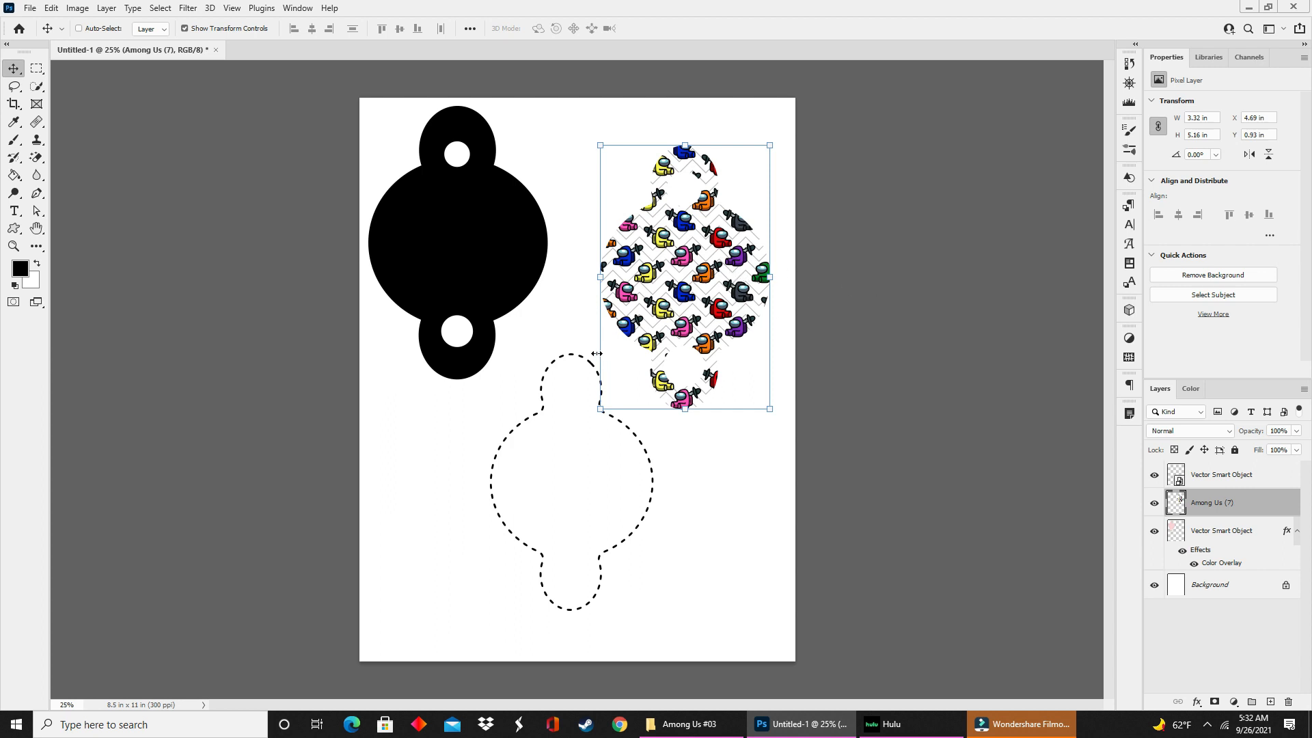
{"action": "left_click_drag", "start_coordinate": [652, 290], "coordinate": [422, 254]}
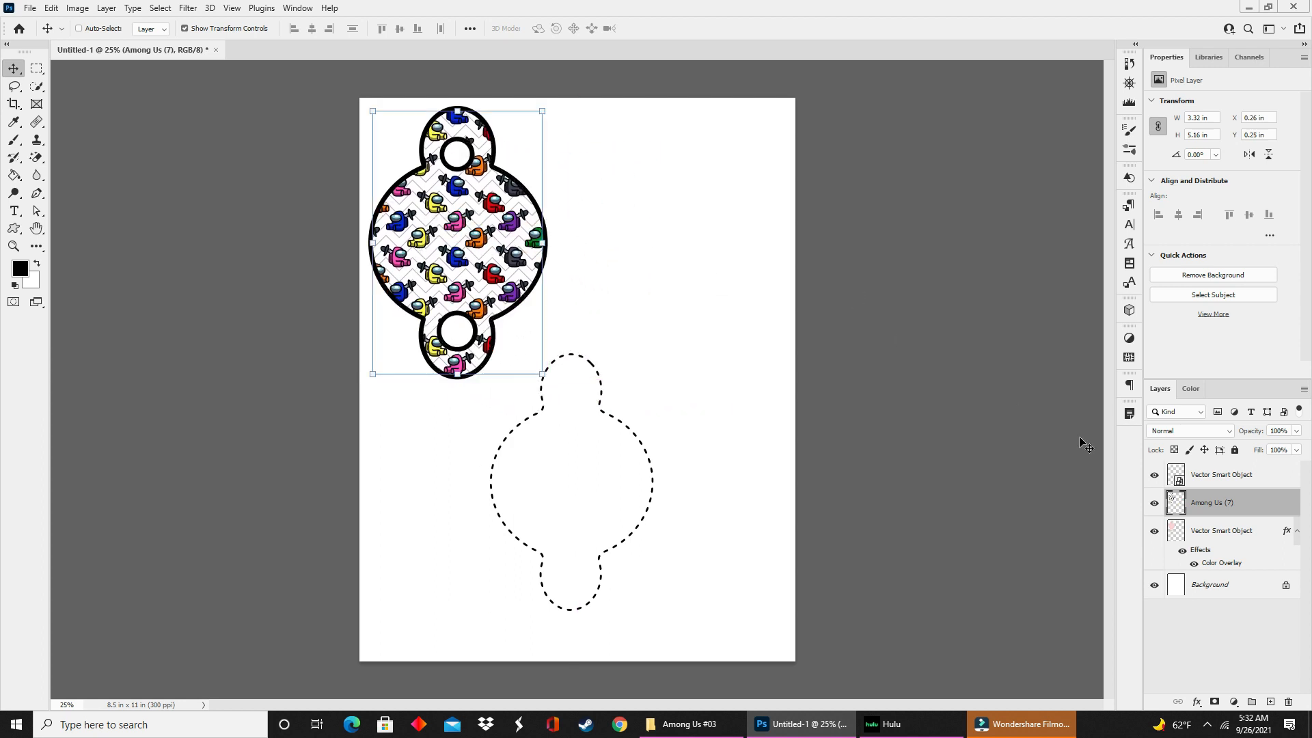
{"action": "left_click", "coordinate": [1260, 481]}
{"action": "left_click_drag", "start_coordinate": [647, 510], "coordinate": [534, 274]}
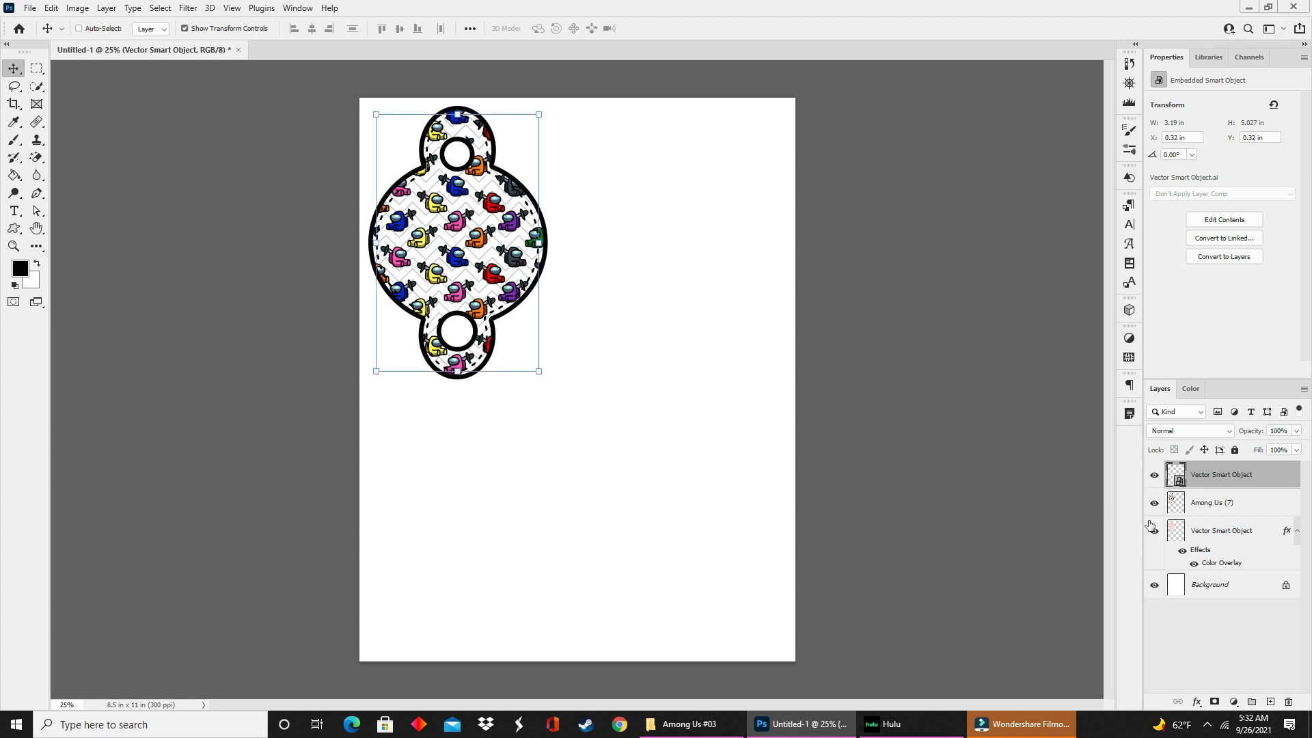
Merge the dashed outline, patterned shape and black template layers into one, and nudge the result slightly left to X 0.15 in.
{"action": "left_click", "coordinate": [1238, 509], "text": "shift"}
{"action": "left_click", "coordinate": [1236, 551], "text": "shift"}
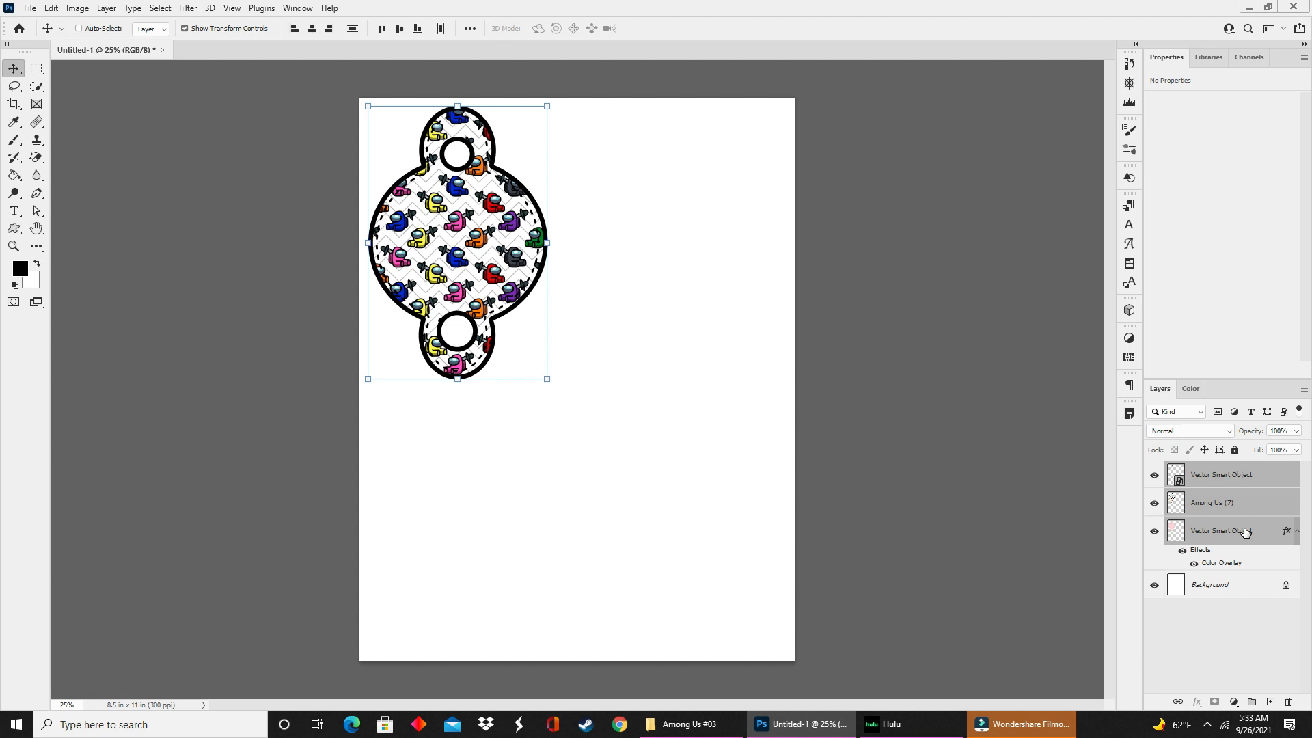
{"action": "right_click", "coordinate": [1244, 533]}
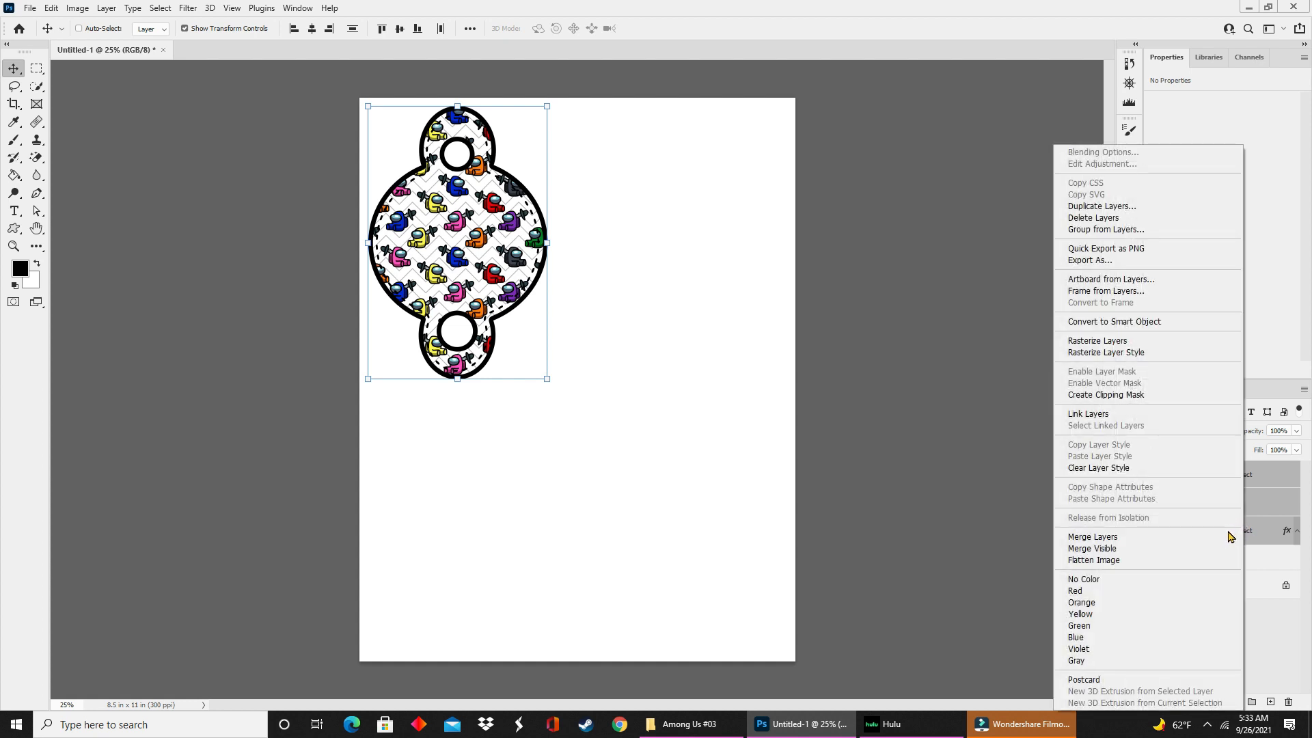
{"action": "left_click", "coordinate": [1230, 536]}
{"action": "mouse_move", "coordinate": [436, 264]}
{"action": "left_mouse_down"}
{"action": "mouse_move", "coordinate": [537, 295]}
{"action": "mouse_move", "coordinate": [446, 280]}
{"action": "mouse_move", "coordinate": [433, 264]}
{"action": "left_mouse_up"}
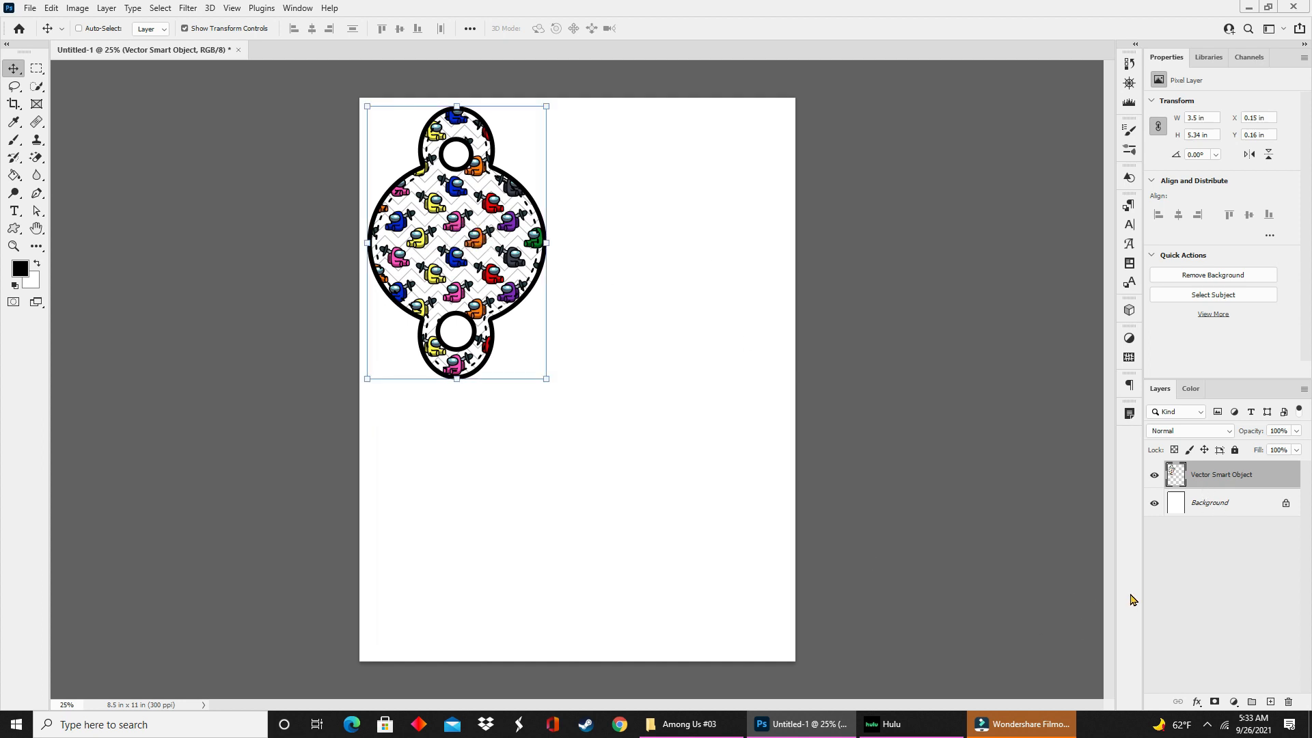
Duplicate the merged template three times and arrange the four templates in two staggered rows of two on the page.
{"action": "left_click", "coordinate": [1235, 481]}
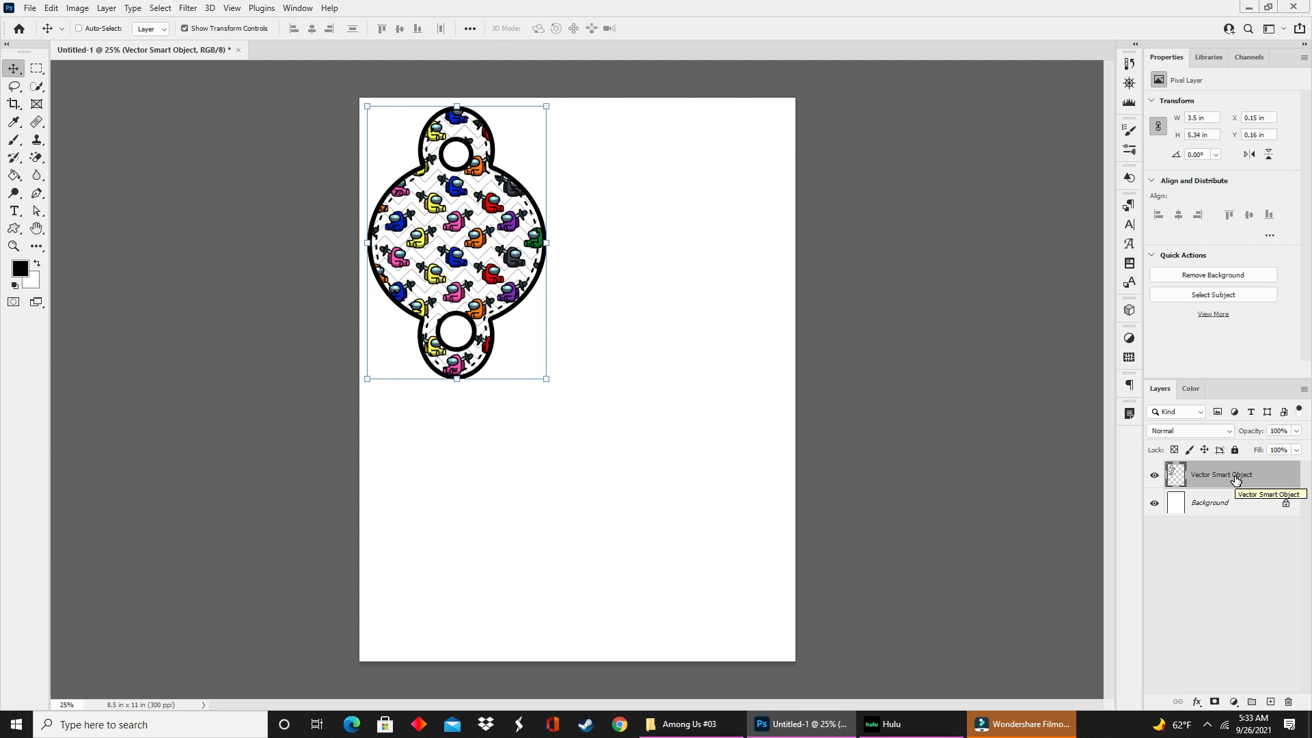
{"action": "left_click_drag", "start_coordinate": [1235, 480], "coordinate": [1270, 702]}
{"action": "left_click_drag", "start_coordinate": [514, 280], "coordinate": [709, 281]}
{"action": "left_click_drag", "start_coordinate": [1230, 473], "coordinate": [1271, 702]}
{"action": "left_click_drag", "start_coordinate": [656, 287], "coordinate": [525, 539]}
{"action": "left_click_drag", "start_coordinate": [1231, 474], "coordinate": [1270, 702]}
{"action": "left_click_drag", "start_coordinate": [491, 457], "coordinate": [674, 462]}
{"action": "left_click_drag", "start_coordinate": [767, 257], "coordinate": [757, 257]}
{"action": "left_click_drag", "start_coordinate": [753, 495], "coordinate": [748, 491]}
{"action": "left_click", "coordinate": [1230, 502]}
{"action": "left_click_drag", "start_coordinate": [578, 505], "coordinate": [570, 506]}
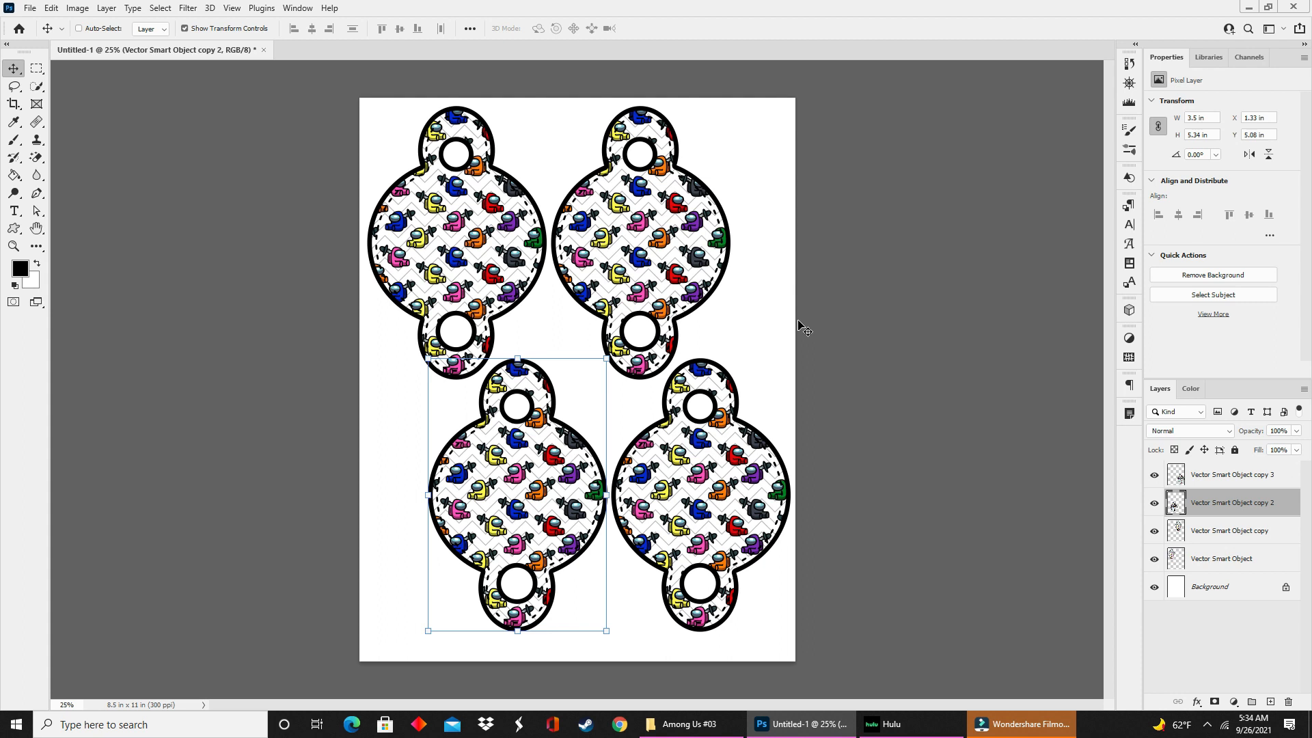
Undo the three duplicates and their moves, leaving only the original merged template on the page.
{"action": "key", "text": "ctrl+z"}
{"action": "key", "text": "ctrl+z"}
{"action": "key", "text": "ctrl+z"}
{"action": "key", "text": "ctrl+z"}
{"action": "key", "text": "ctrl+z"}
{"action": "key", "text": "ctrl+z"}
{"action": "key", "text": "ctrl+z"}
{"action": "key", "text": "ctrl+z"}
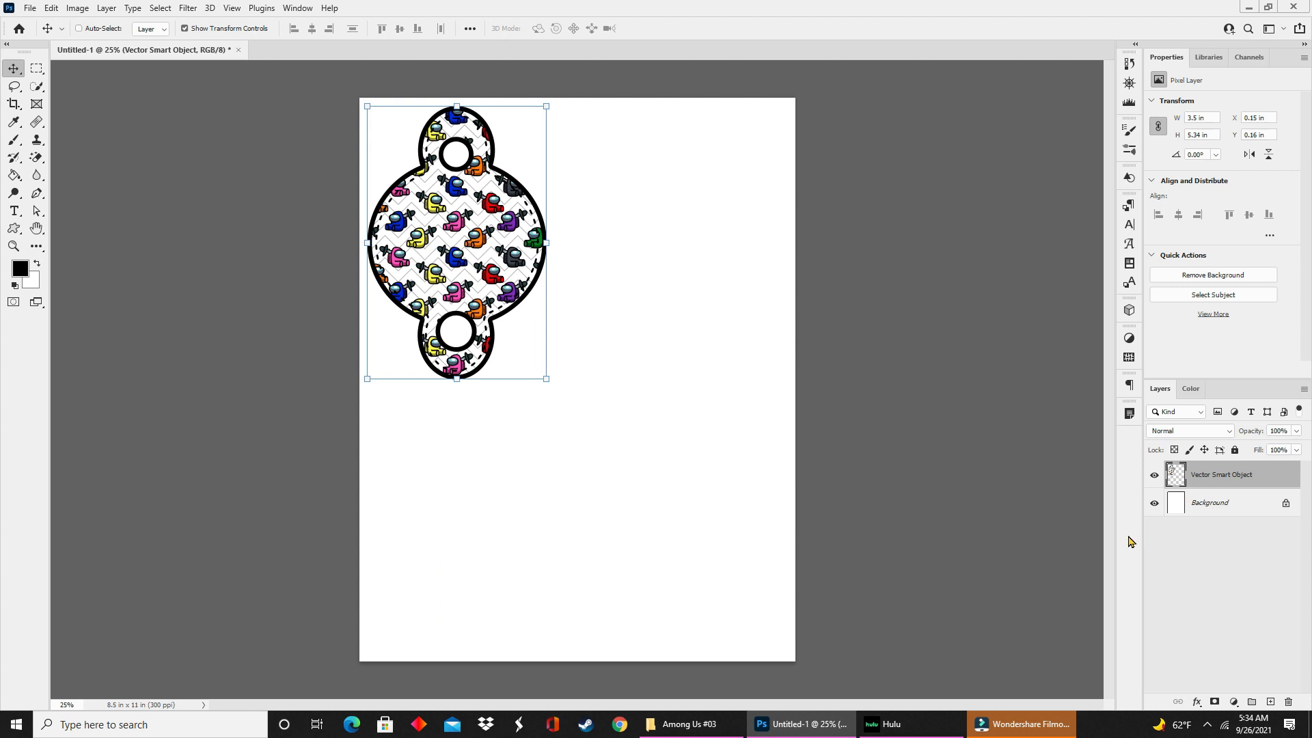
Hide the Background layer and move the template to the centre of the page, at about X 2.5, Y 2.83 in.
{"action": "left_click", "coordinate": [1156, 505]}
{"action": "left_click_drag", "start_coordinate": [443, 226], "coordinate": [557, 370]}
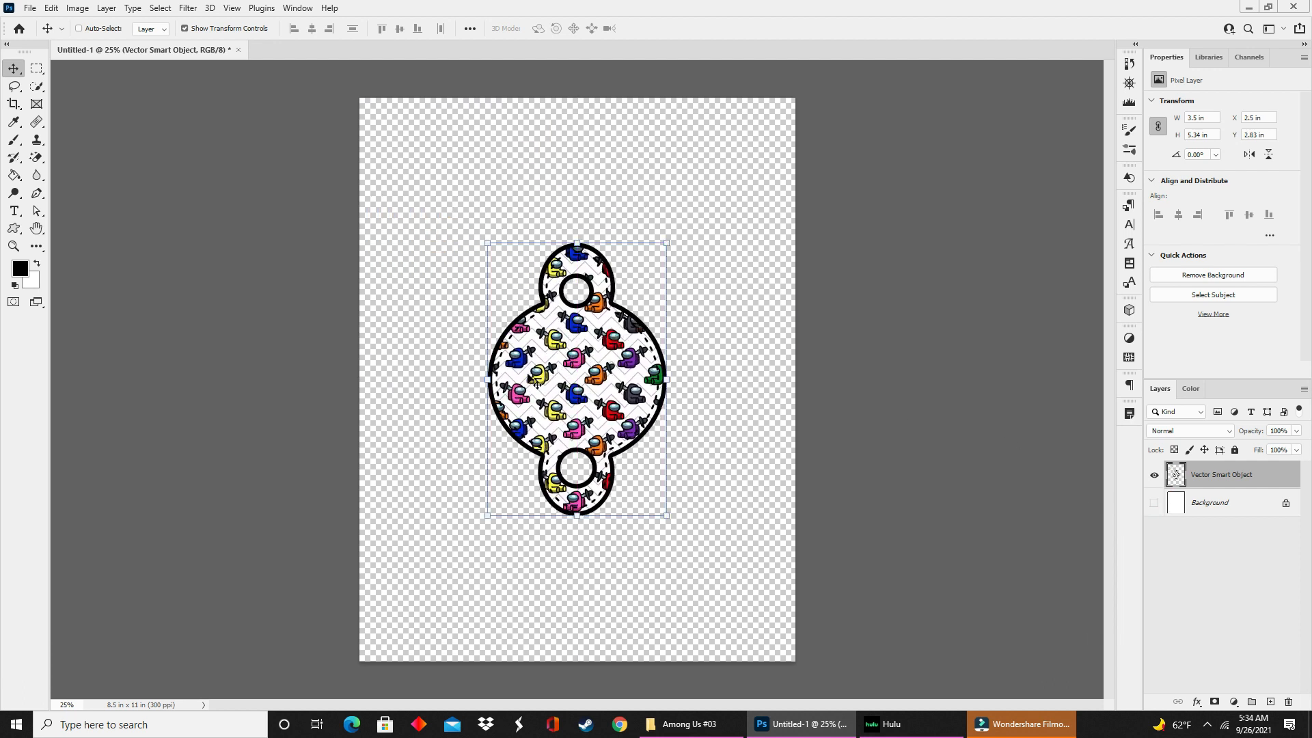
Save the template on the computer as a PNG using the large file size, fastest saving option.
{"action": "left_click", "coordinate": [29, 7]}
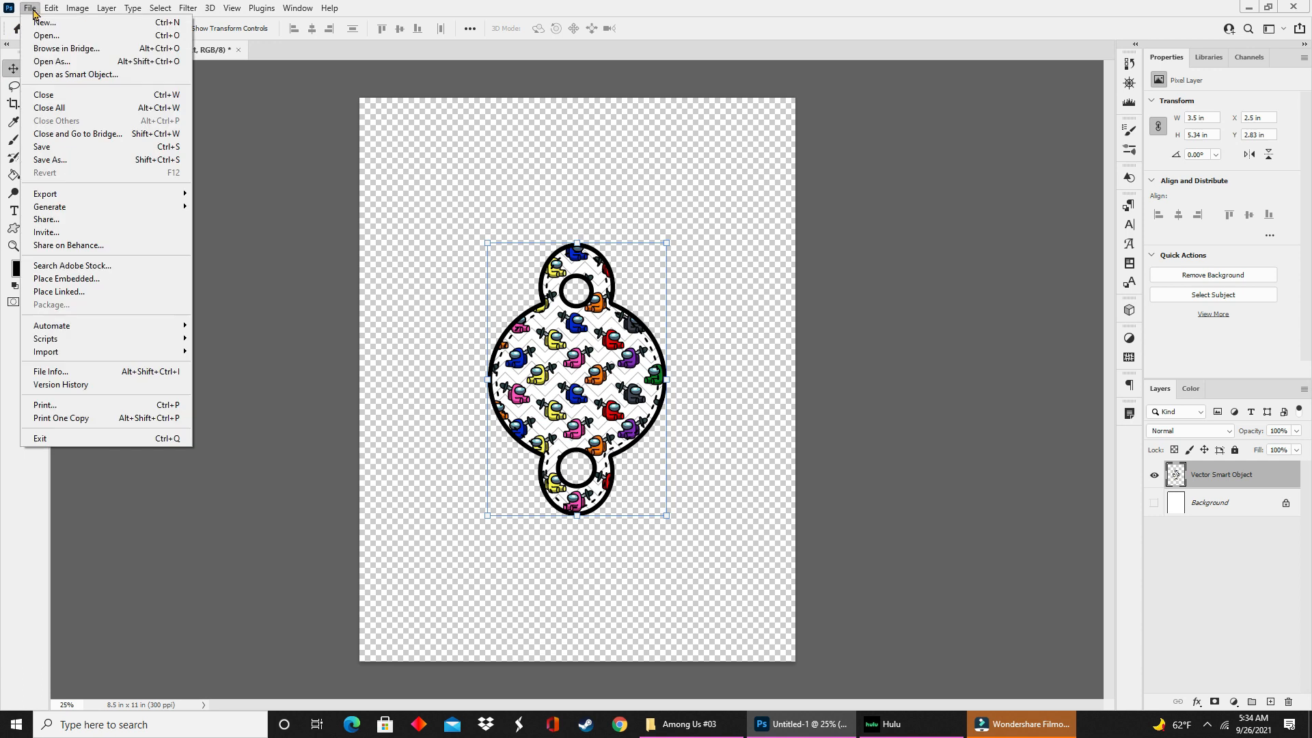
{"action": "left_click", "coordinate": [41, 148]}
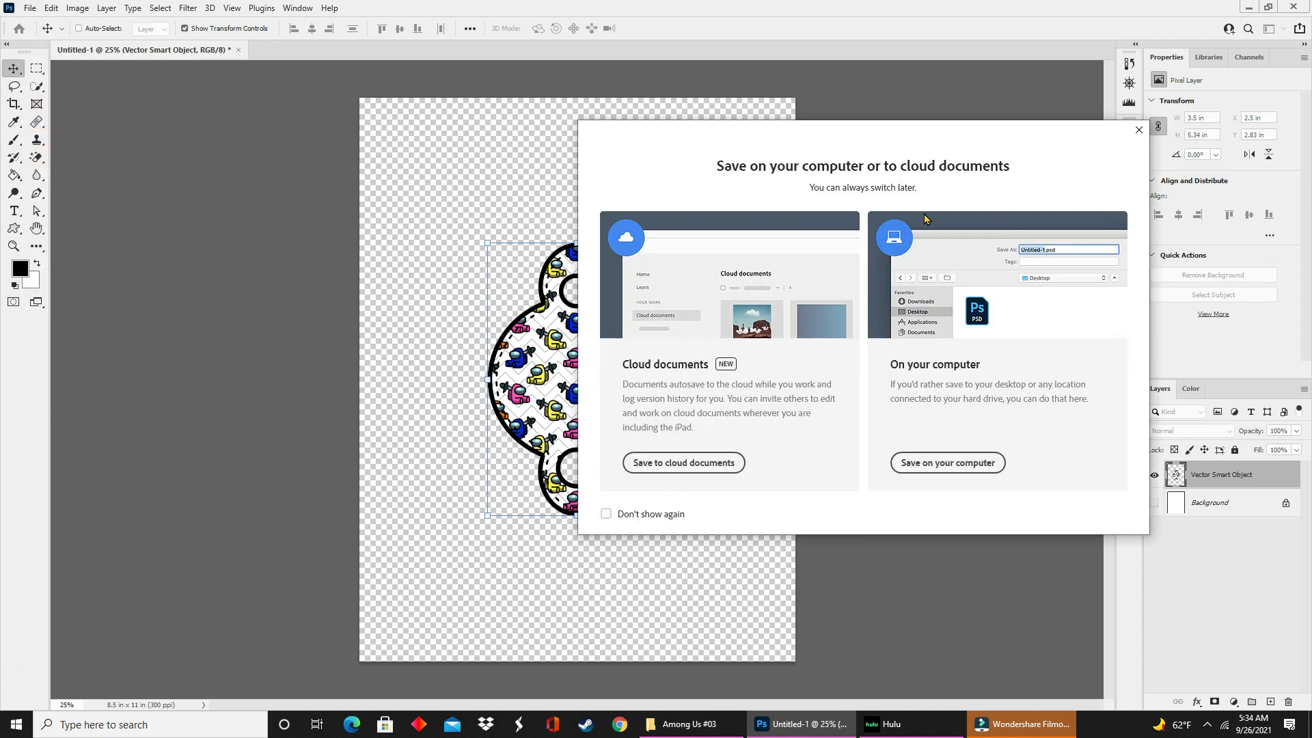
{"action": "left_click", "coordinate": [984, 465]}
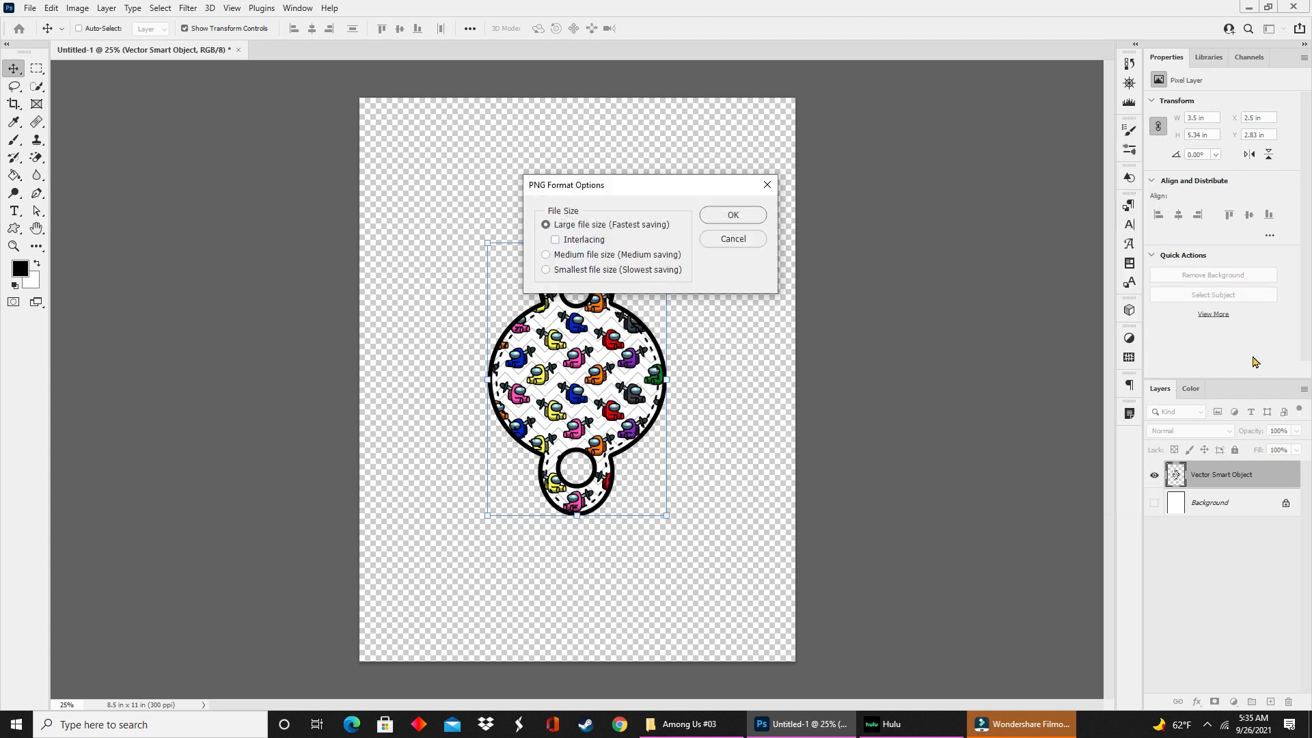
{"action": "left_click", "coordinate": [729, 216]}
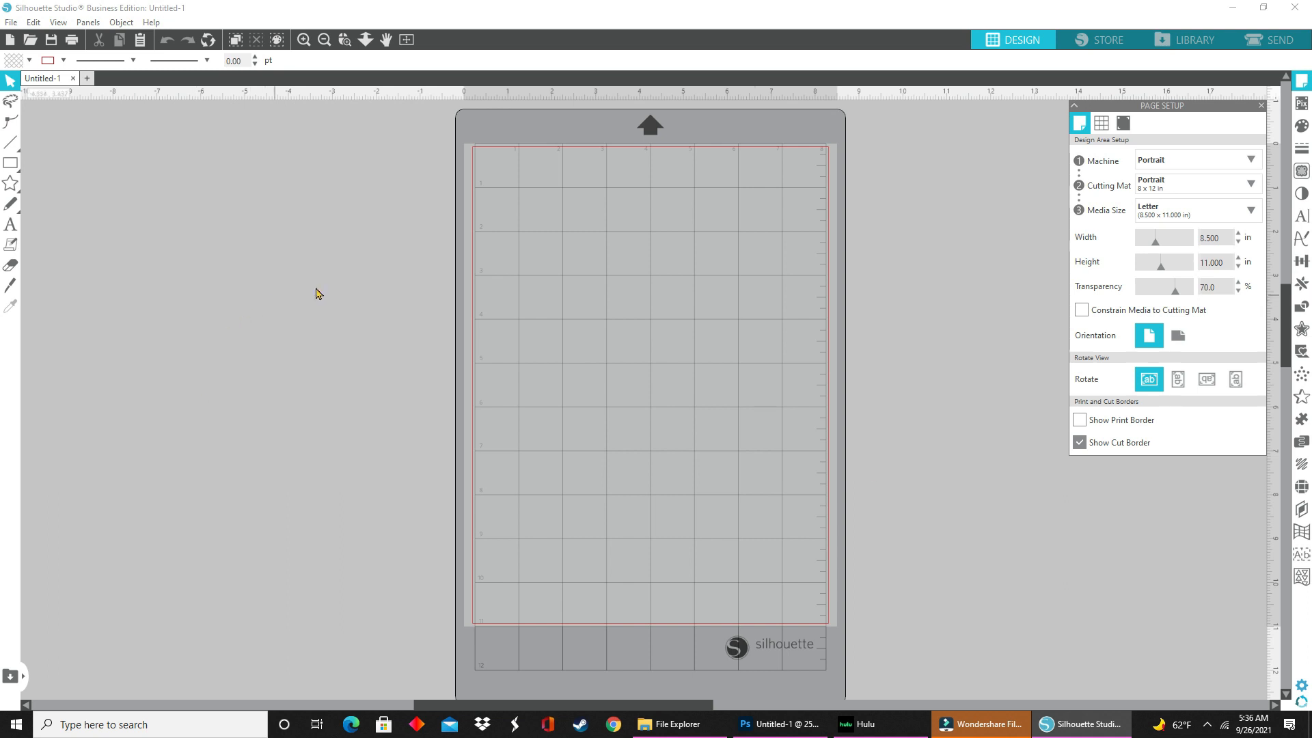
In Silhouette Studio, turn on registration marks for the letter-size page and return to the design area settings.
{"action": "left_click", "coordinate": [1122, 124]}
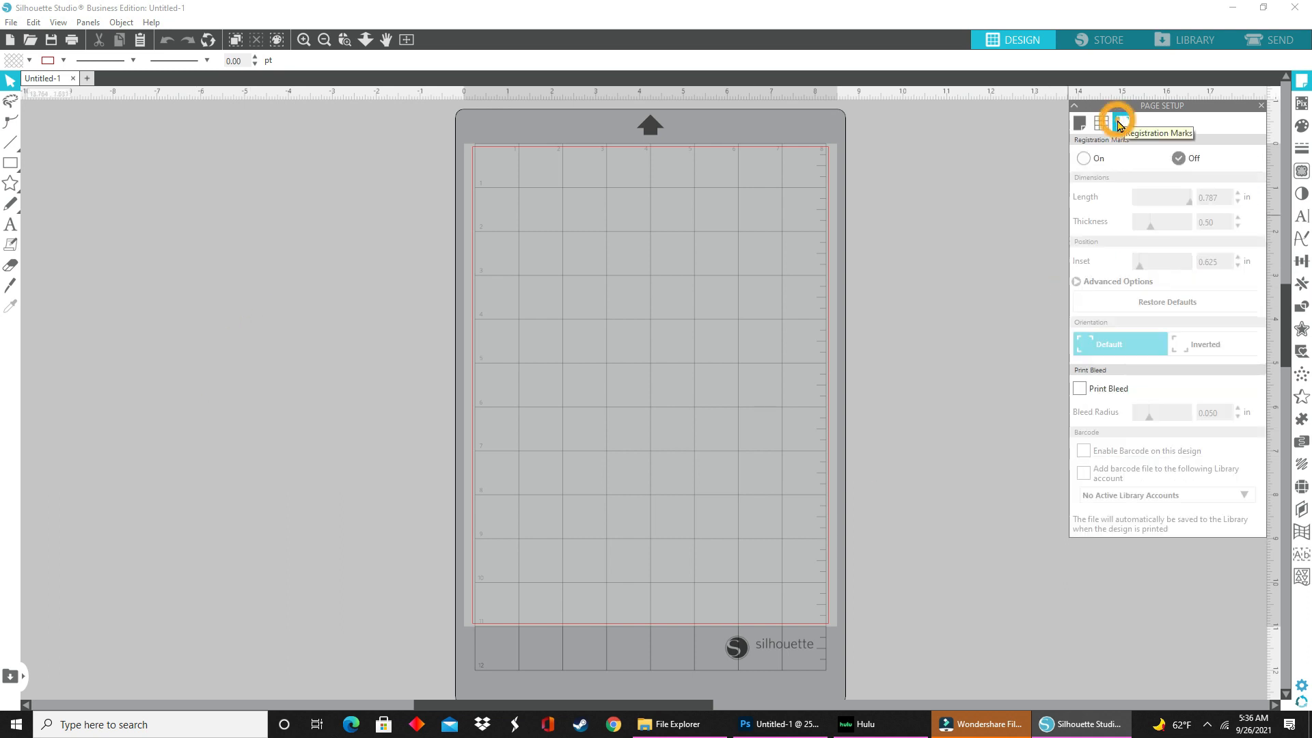
{"action": "left_click", "coordinate": [1084, 159]}
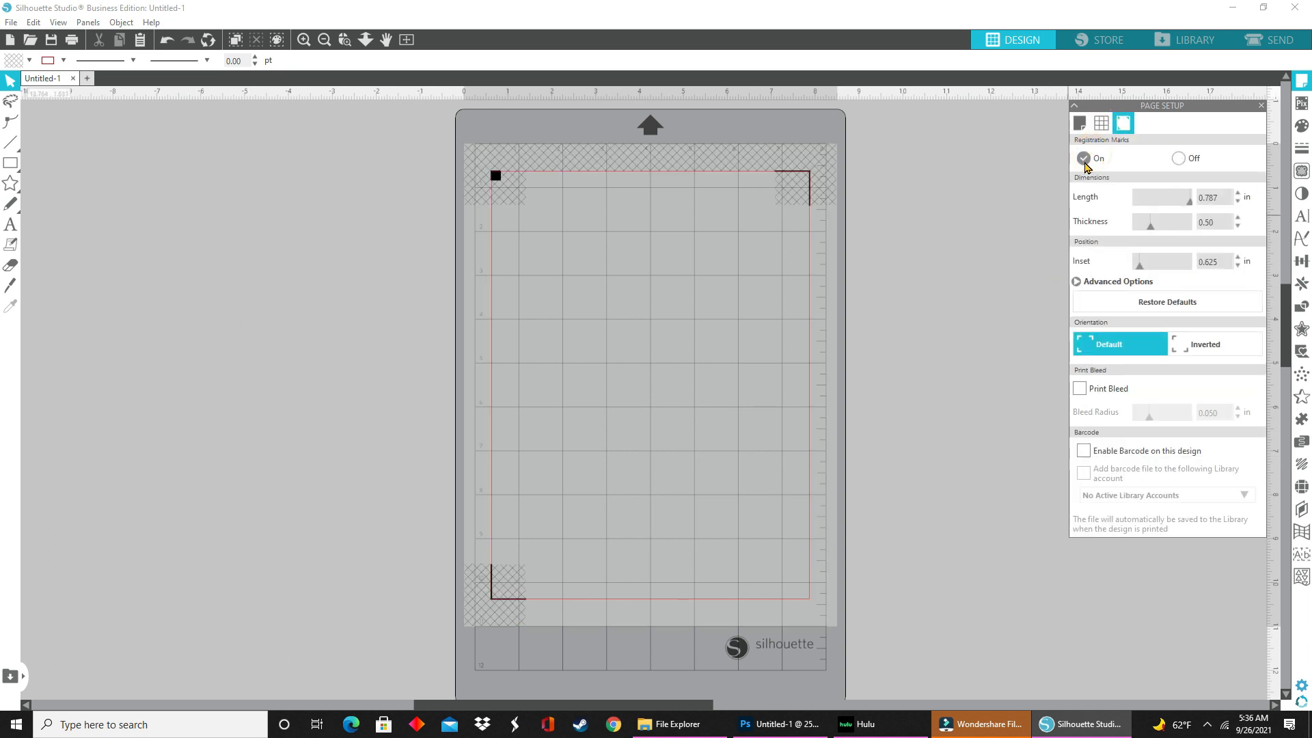
{"action": "left_click", "coordinate": [1080, 125]}
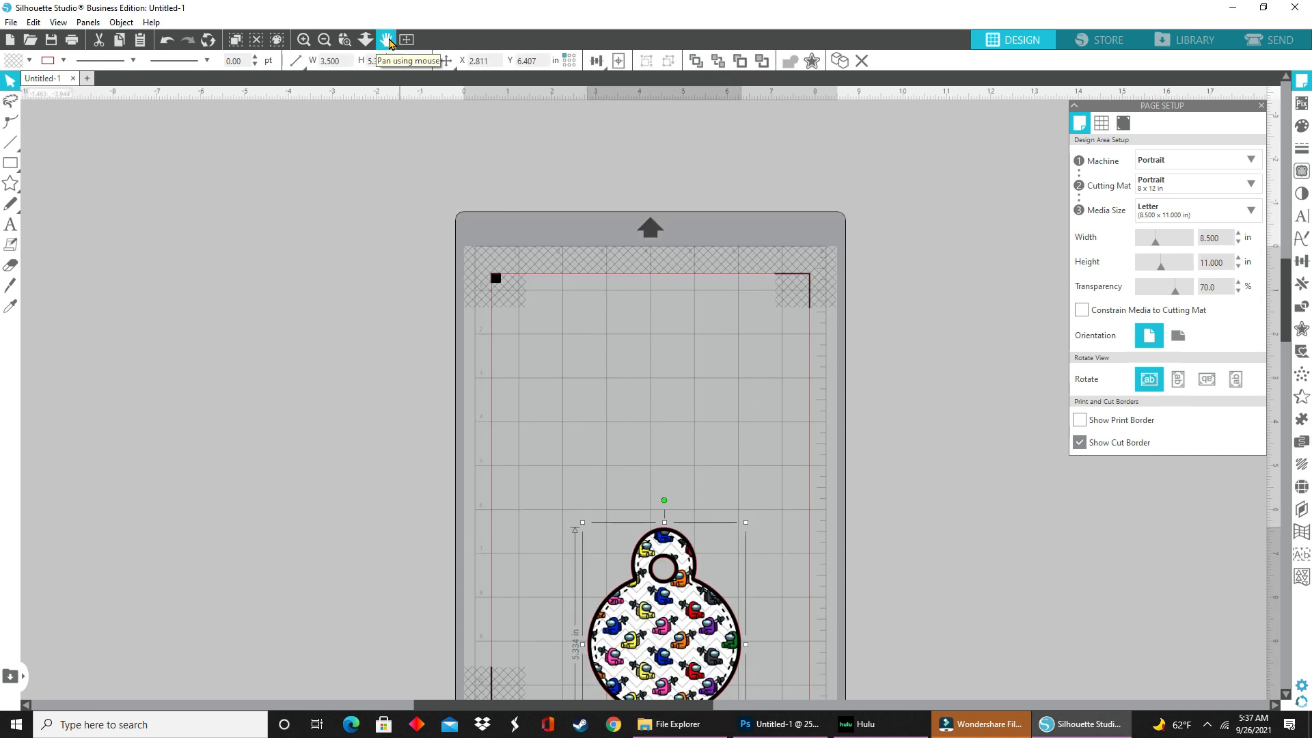
Move the Among Us template to the page's upper-left corner inside the registration marks, at about X 0.79, Y 0.83 in.
{"action": "left_click", "coordinate": [386, 40]}
{"action": "left_click_drag", "start_coordinate": [761, 682], "coordinate": [762, 641]}
{"action": "left_click_drag", "start_coordinate": [643, 632], "coordinate": [554, 387]}
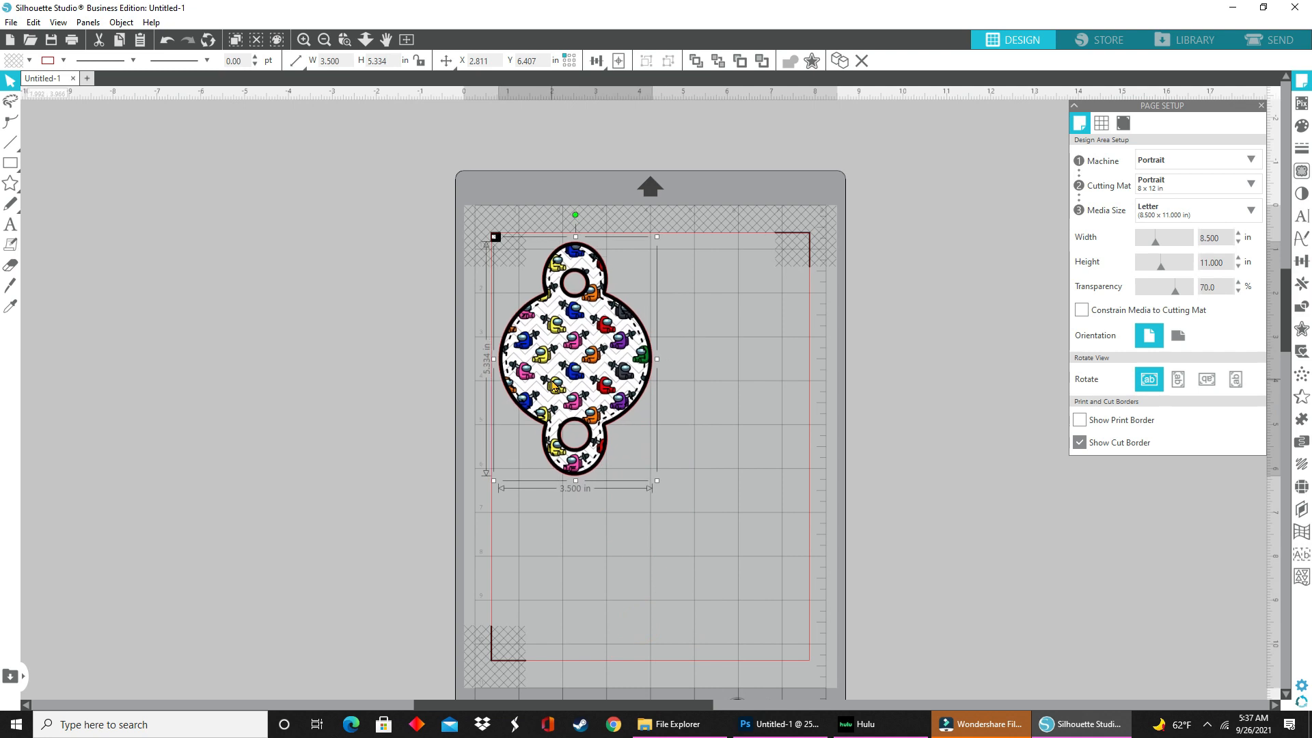
{"action": "left_click", "coordinate": [671, 387]}
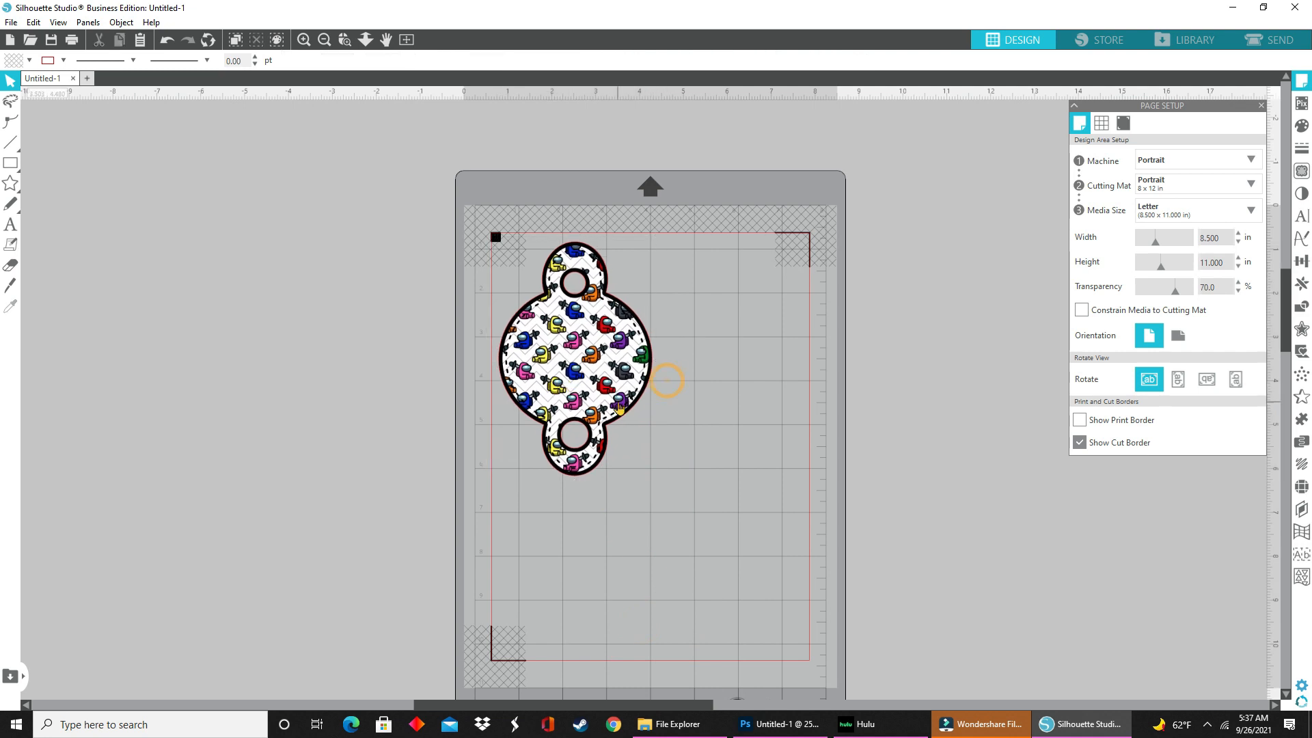
Duplicate the template, place the copy beside it at about X 4.29, Y 0.83 in, and nudge the original slightly left.
{"action": "right_click", "coordinate": [589, 363]}
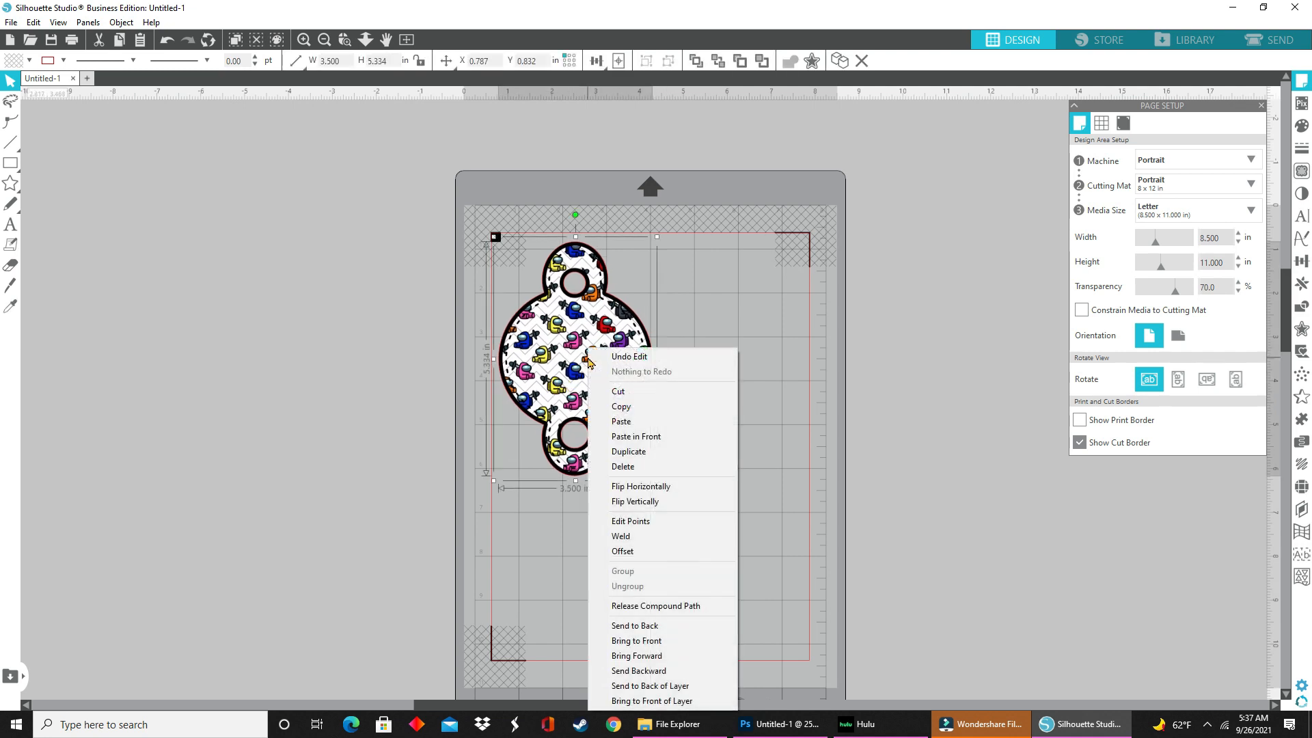
{"action": "left_click", "coordinate": [655, 458]}
{"action": "left_click_drag", "start_coordinate": [589, 355], "coordinate": [731, 353]}
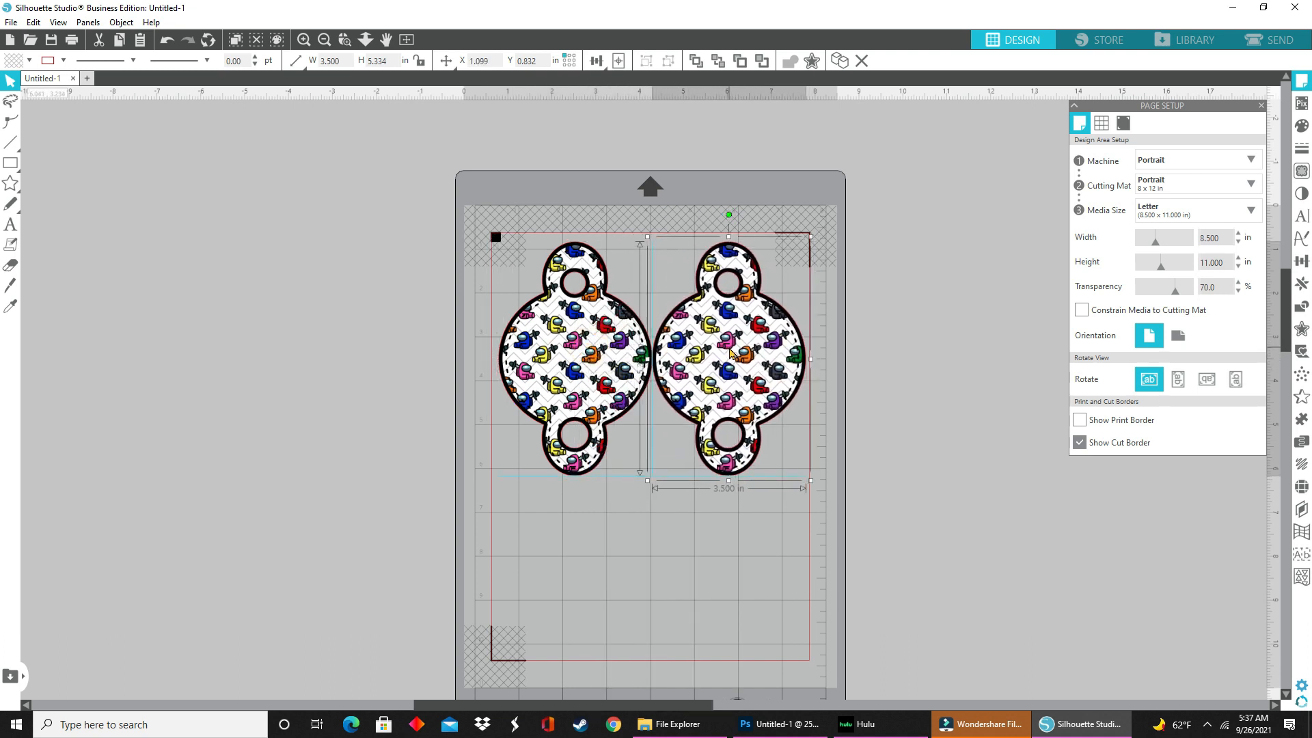
{"action": "left_click_drag", "start_coordinate": [570, 371], "coordinate": [565, 371]}
{"action": "left_click", "coordinate": [714, 363]}
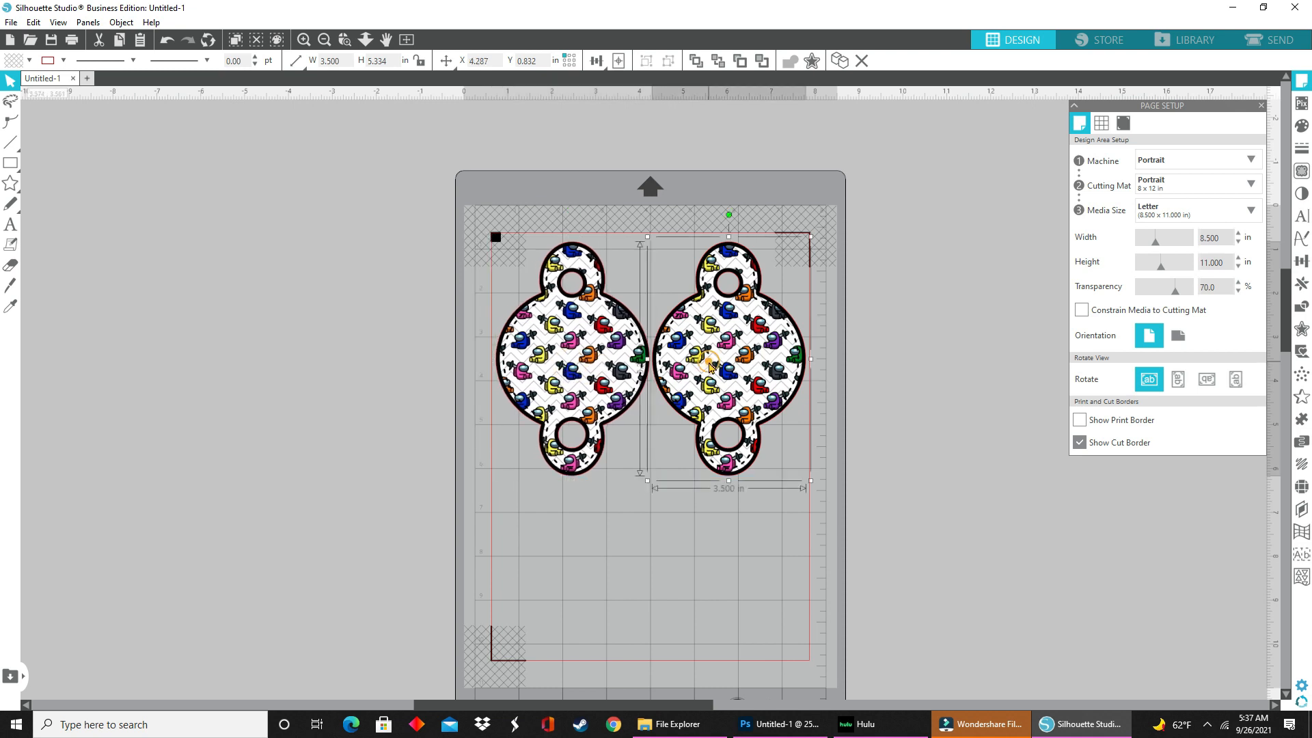
Duplicate the template once more and place the third copy centred below the other two.
{"action": "right_click", "coordinate": [717, 367]}
{"action": "left_click", "coordinate": [752, 450]}
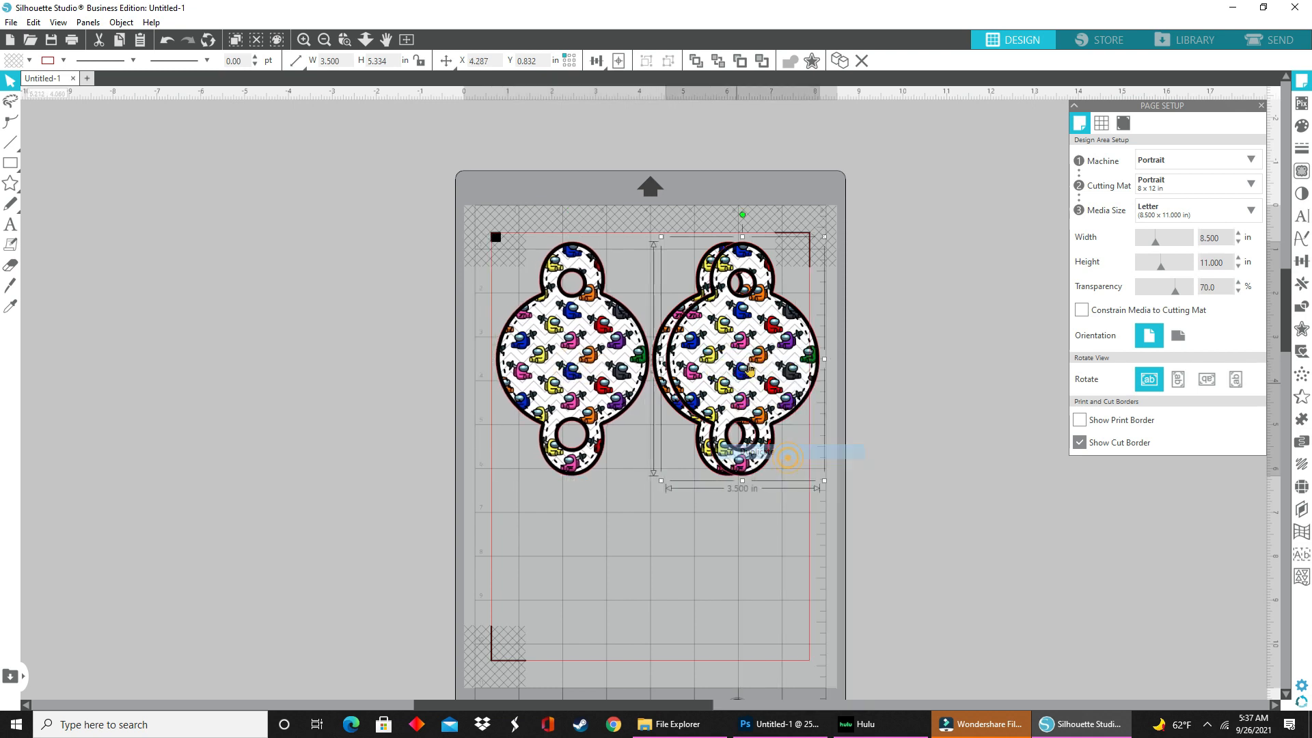
{"action": "left_click_drag", "start_coordinate": [695, 438], "coordinate": [666, 524]}
{"action": "left_click", "coordinate": [764, 531]}
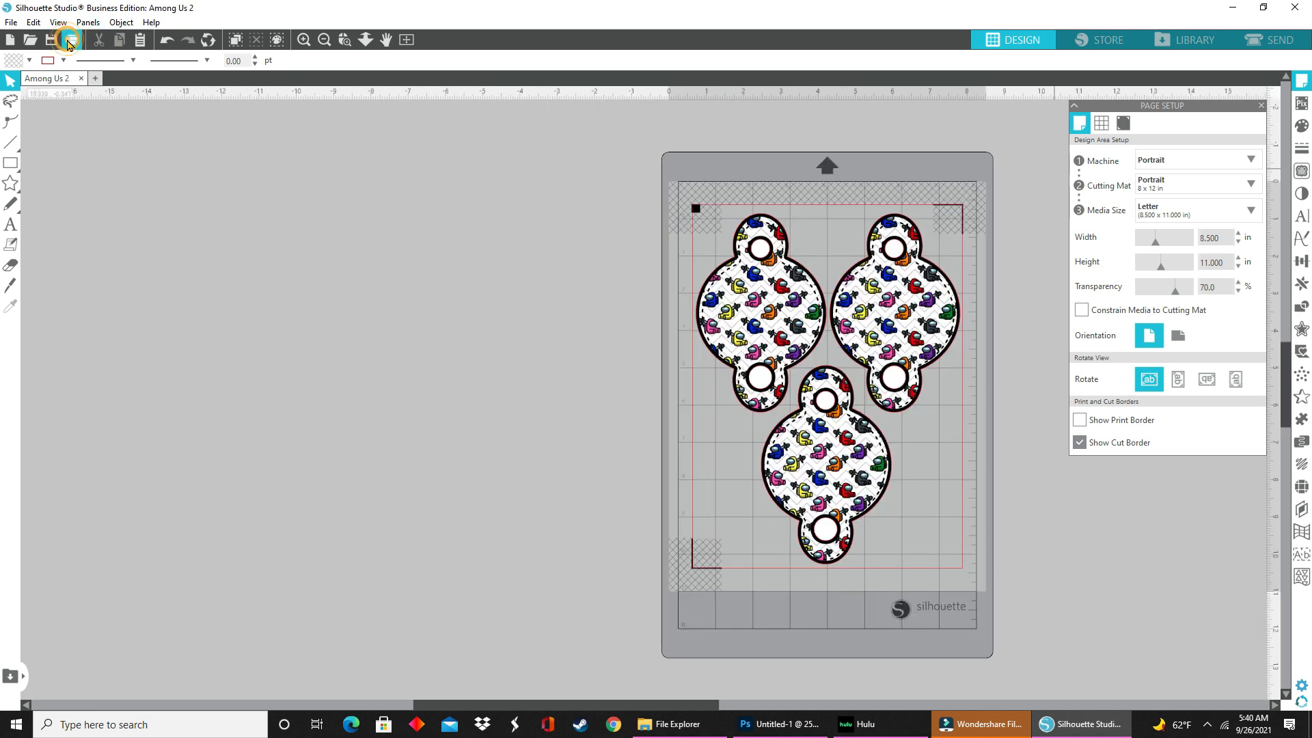
Print 5 copies of the current page on the HP OfficeJet Pro 9020, accepting Other Photo Inkjet Papers and Normal print quality.
{"action": "left_click", "coordinate": [71, 39]}
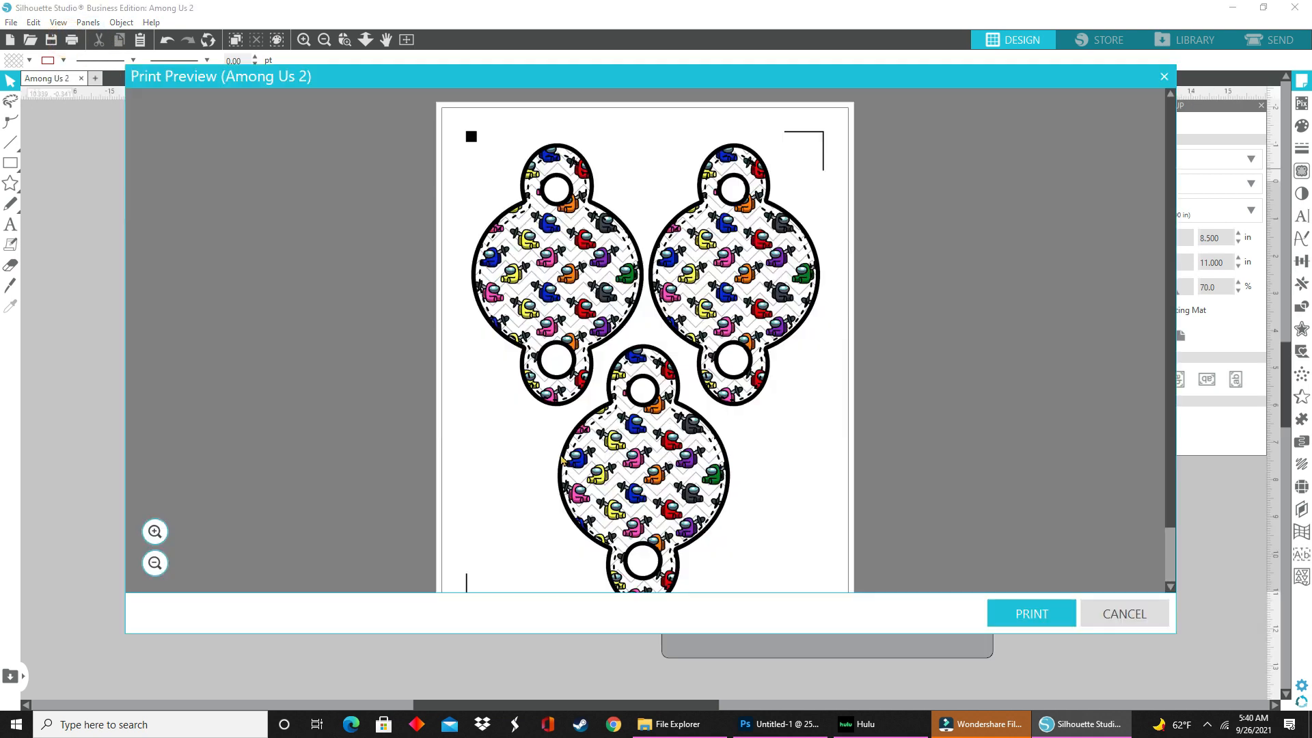
{"action": "left_click", "coordinate": [1032, 613]}
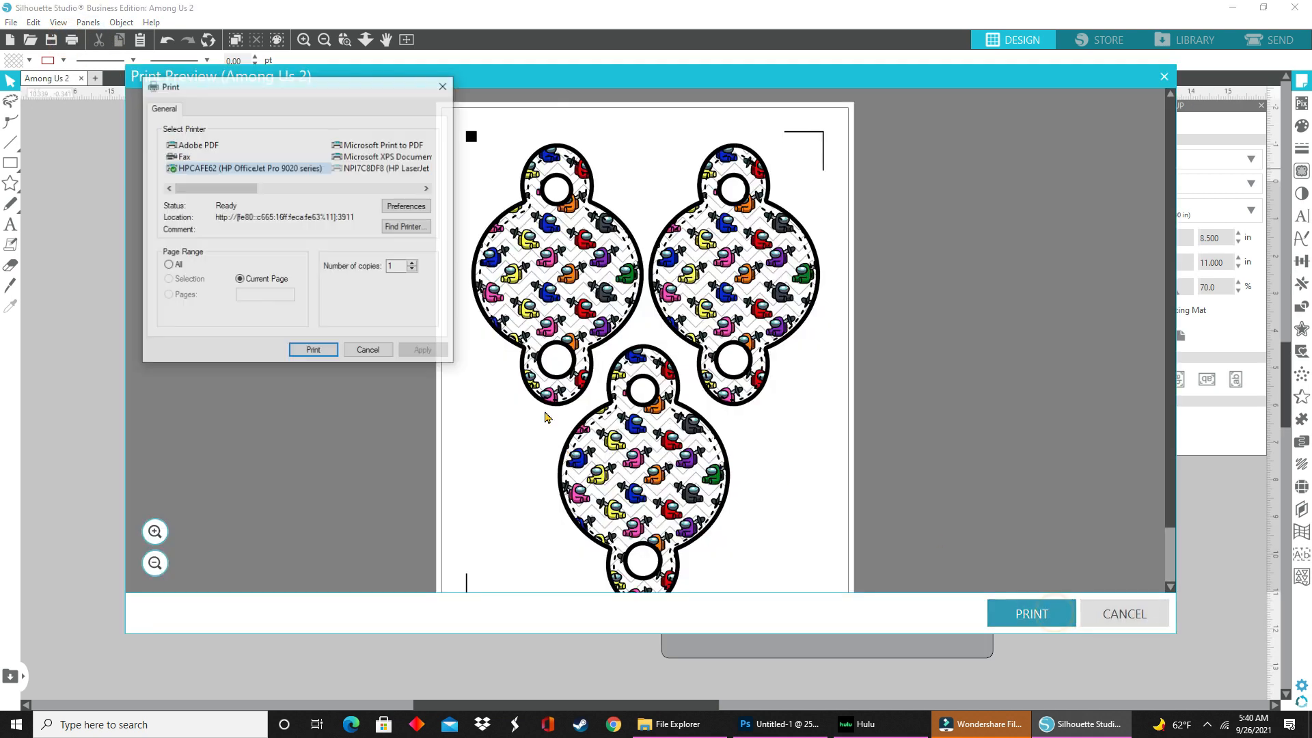
{"action": "left_click", "coordinate": [396, 206]}
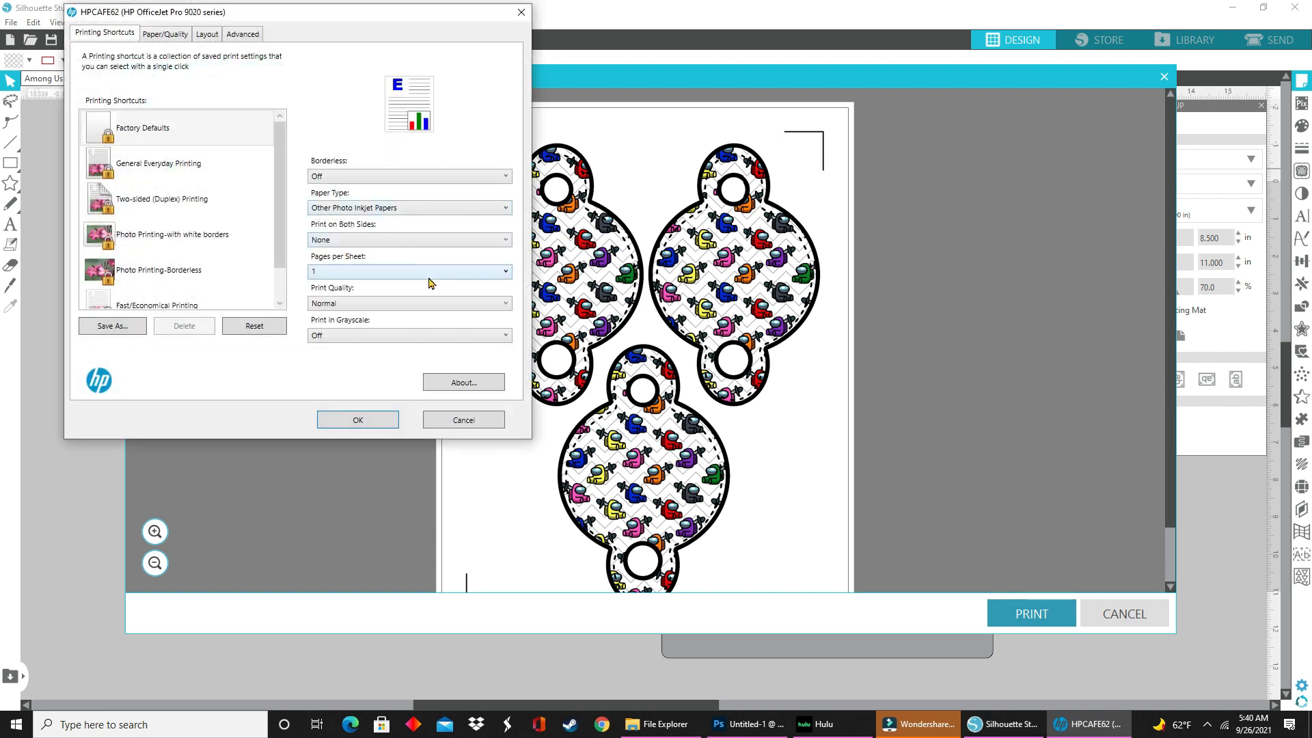
{"action": "left_click", "coordinate": [382, 418]}
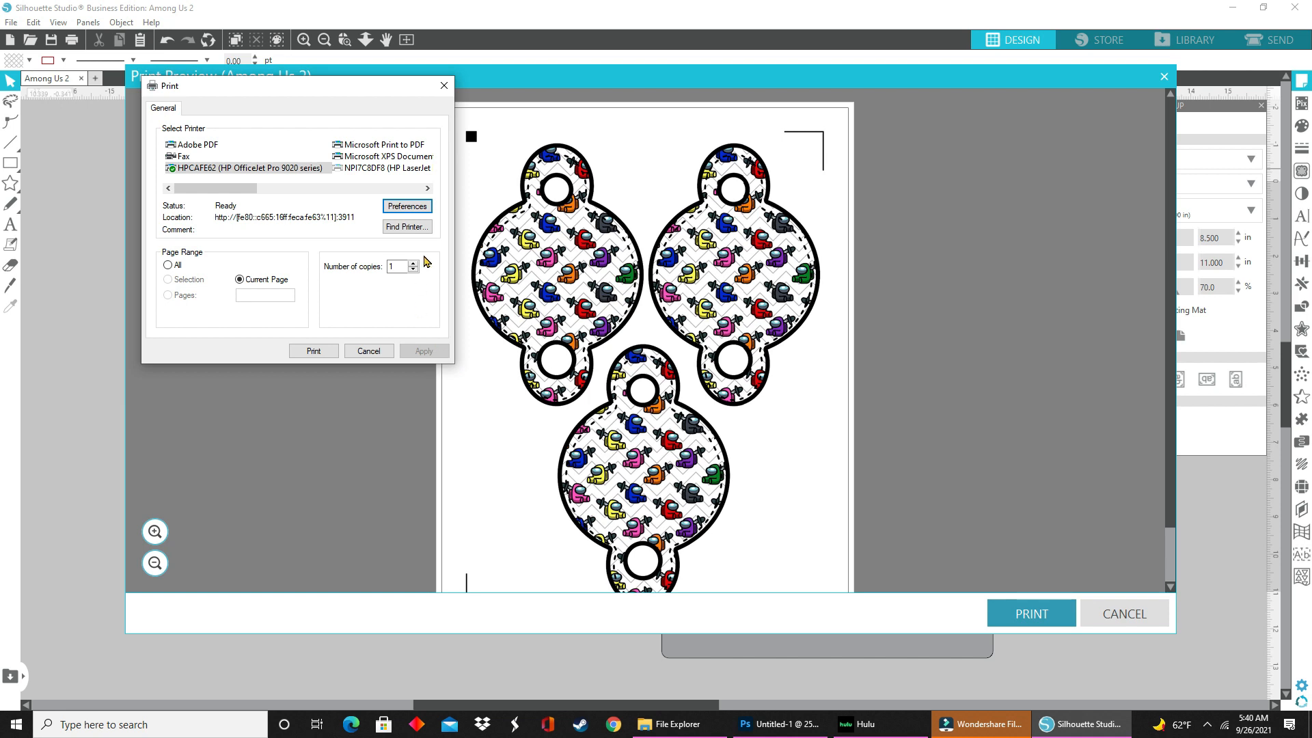
{"action": "left_click", "coordinate": [411, 264]}
{"action": "left_click", "coordinate": [411, 264]}
{"action": "left_click", "coordinate": [411, 264]}
{"action": "left_click", "coordinate": [411, 264]}
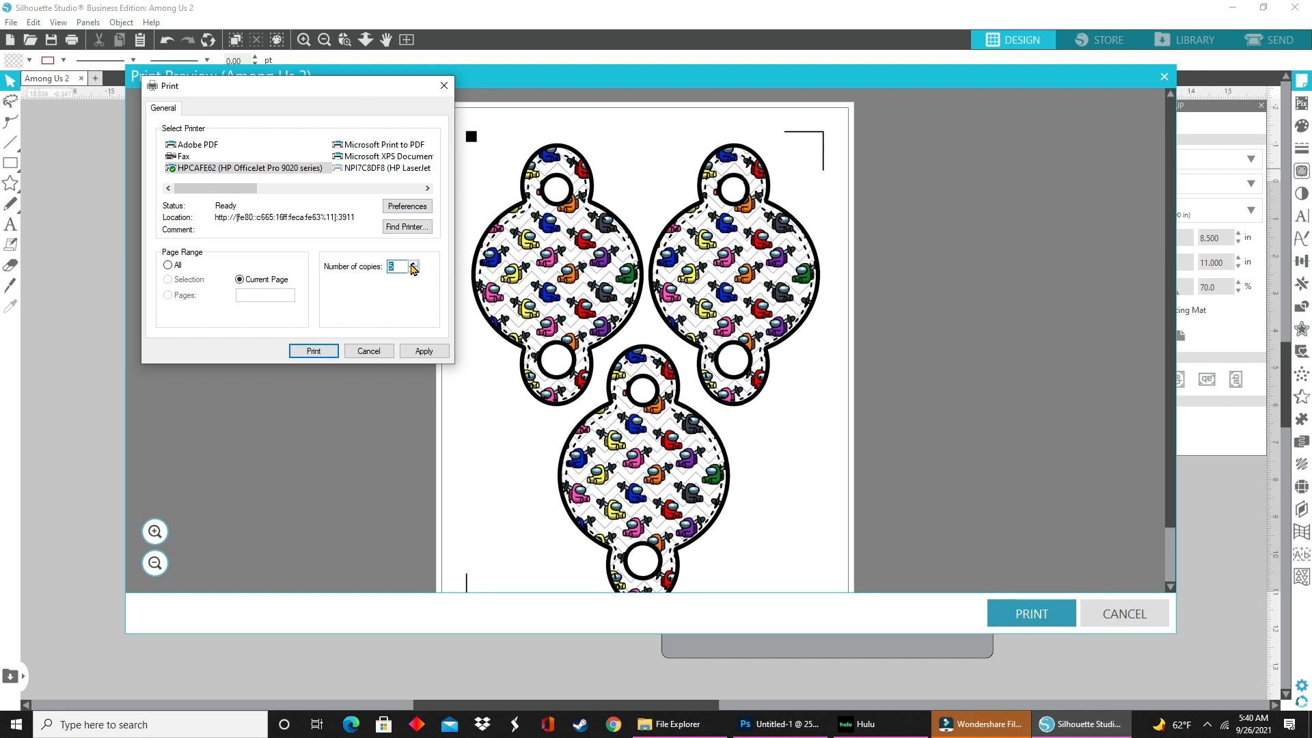
{"action": "left_click", "coordinate": [320, 356]}
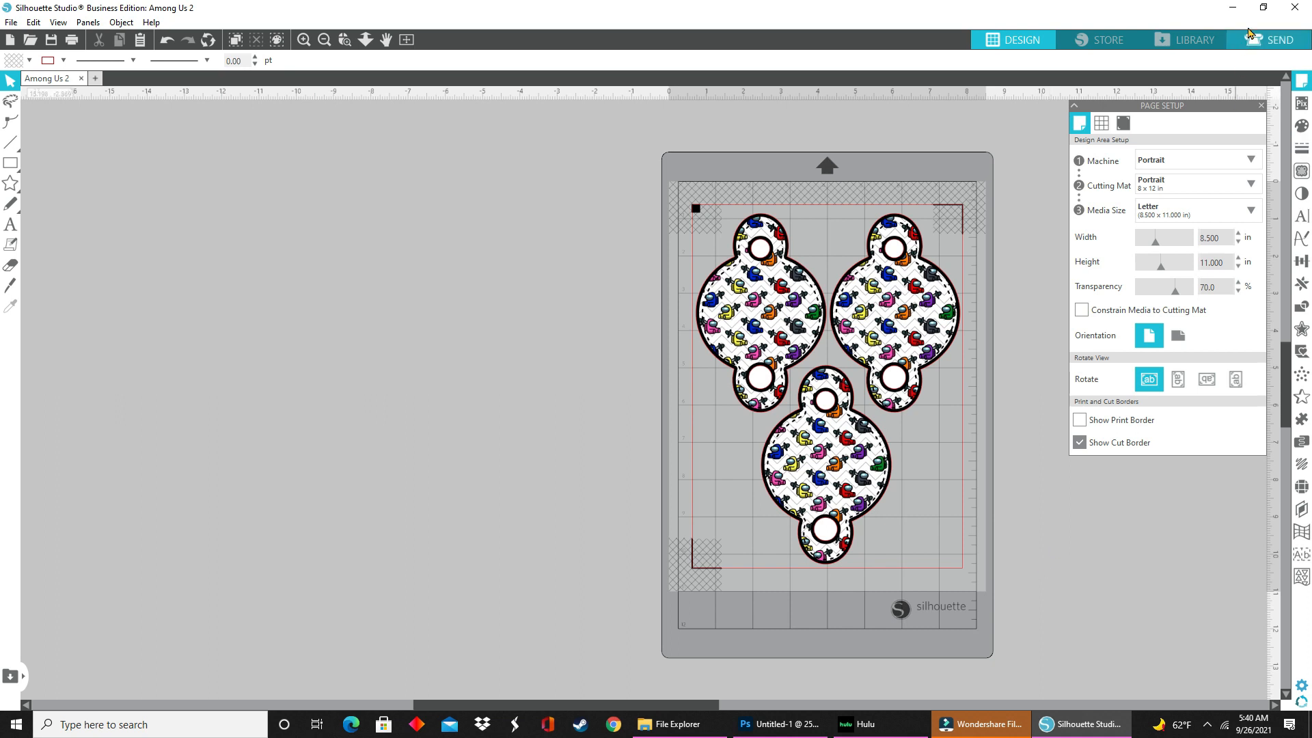
Set the plain cardstock cut to 2 passes and send the three templates to the cutting machine.
{"action": "left_click", "coordinate": [1267, 43]}
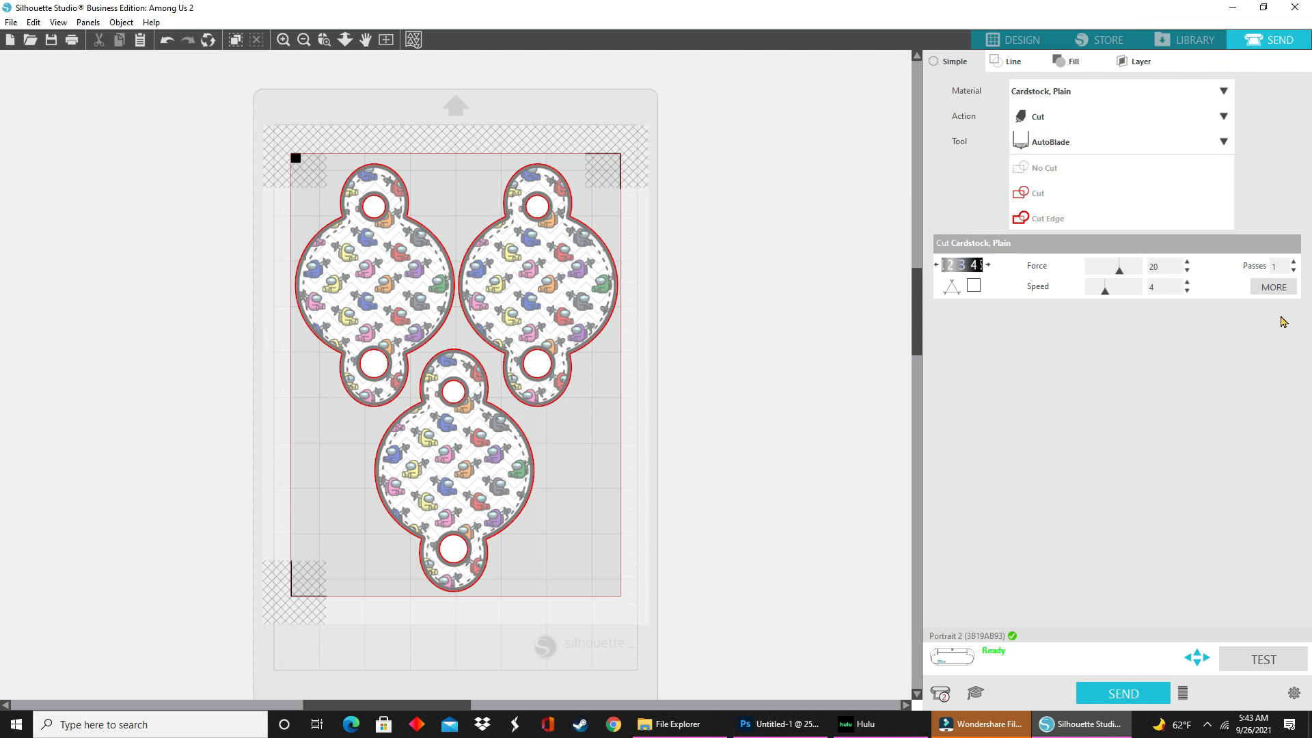
{"action": "left_click", "coordinate": [1294, 263]}
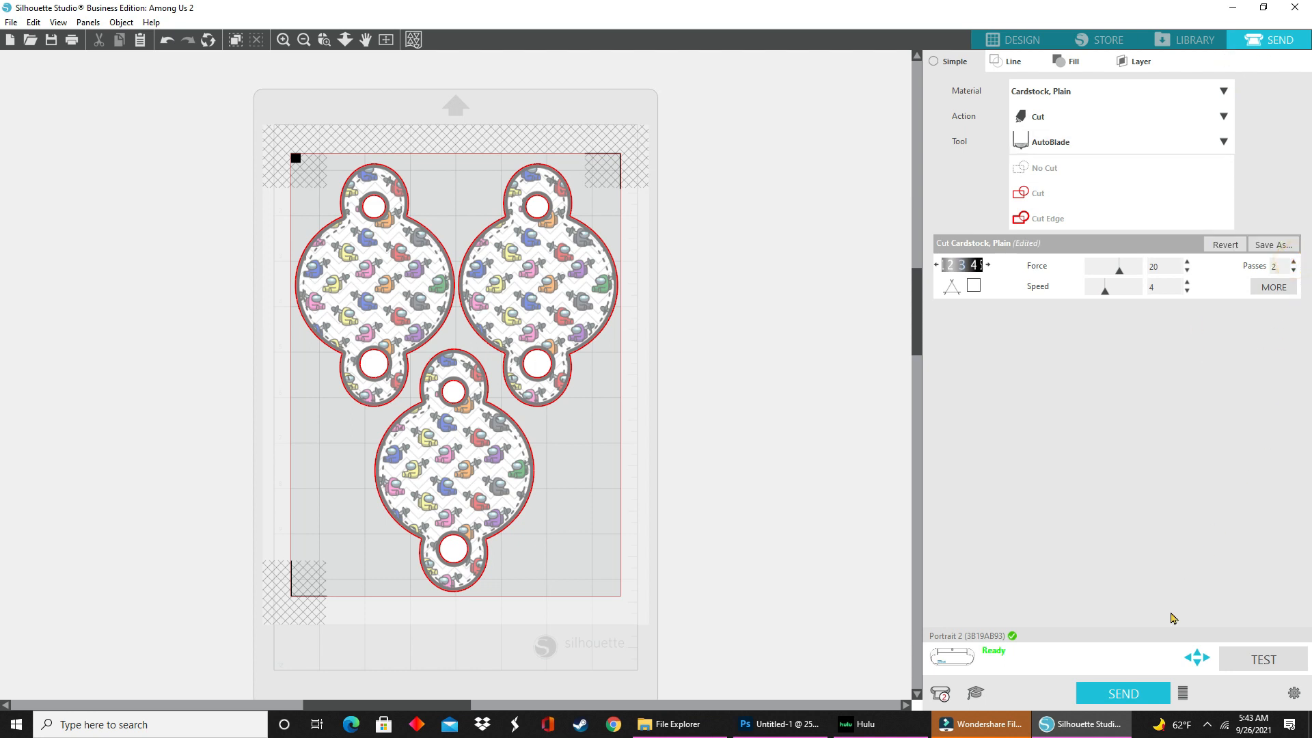
{"action": "left_click", "coordinate": [1150, 695]}
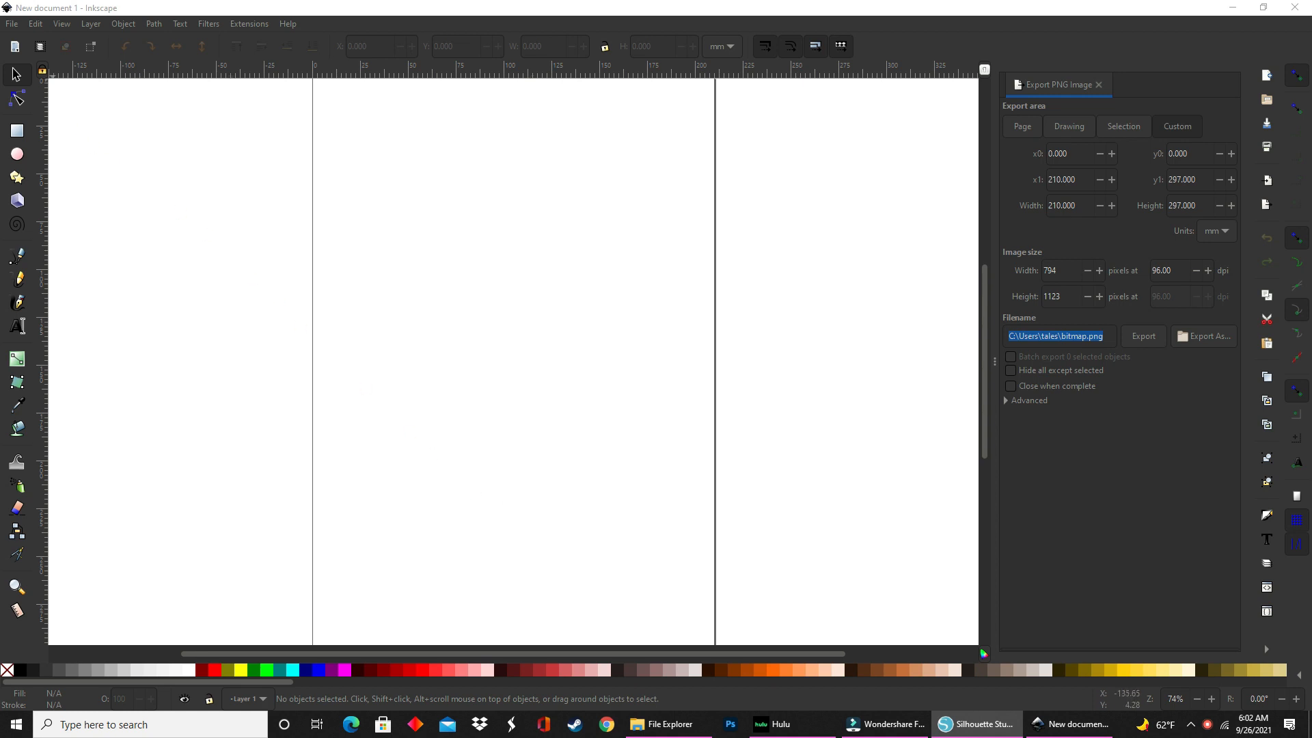
In Inkscape, open the Party Blowouts svg file from the Party Blowouts folder.
{"action": "left_click", "coordinate": [13, 24]}
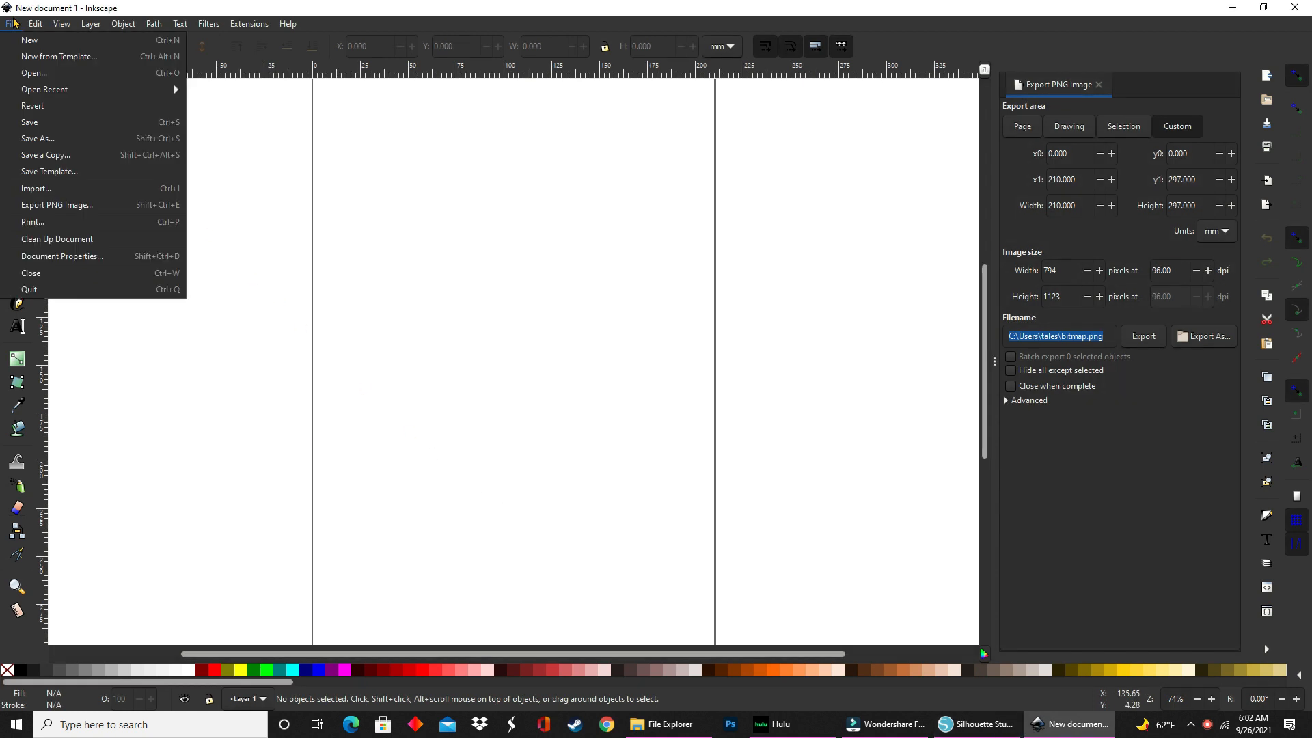
{"action": "left_click", "coordinate": [36, 72]}
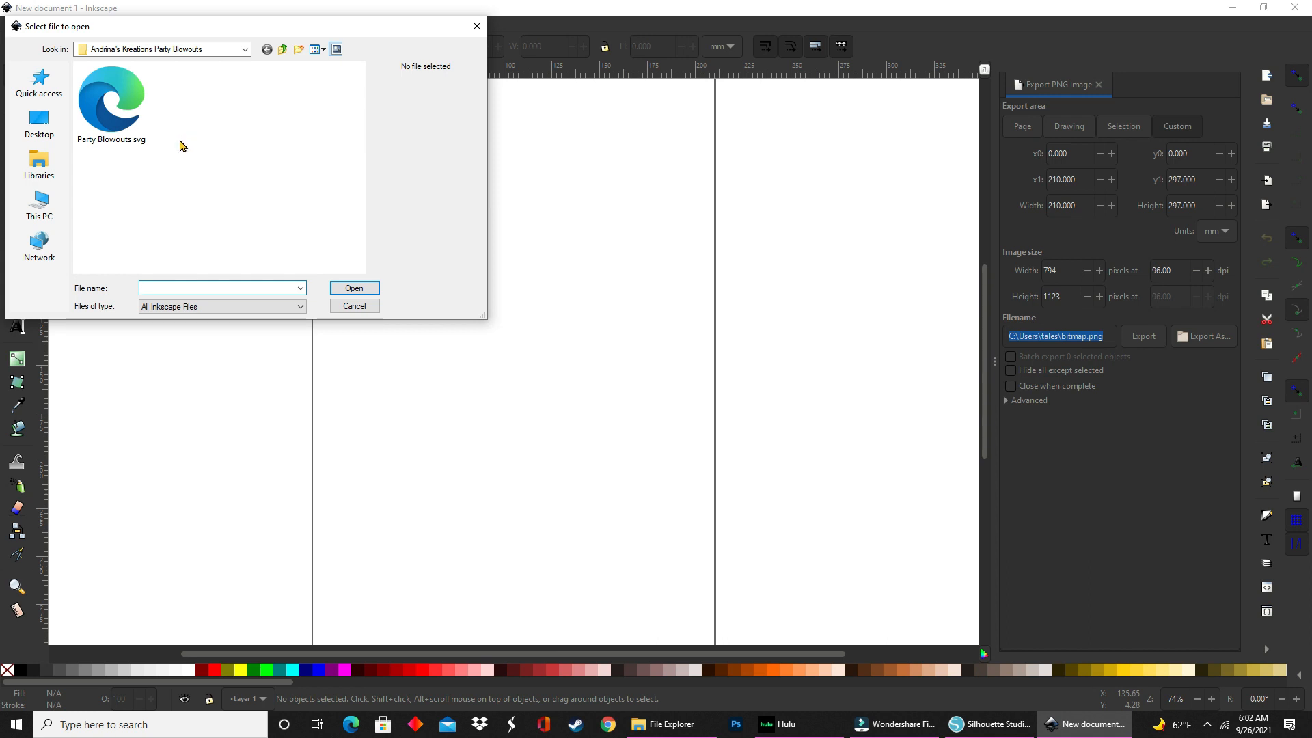
{"action": "left_click", "coordinate": [132, 132]}
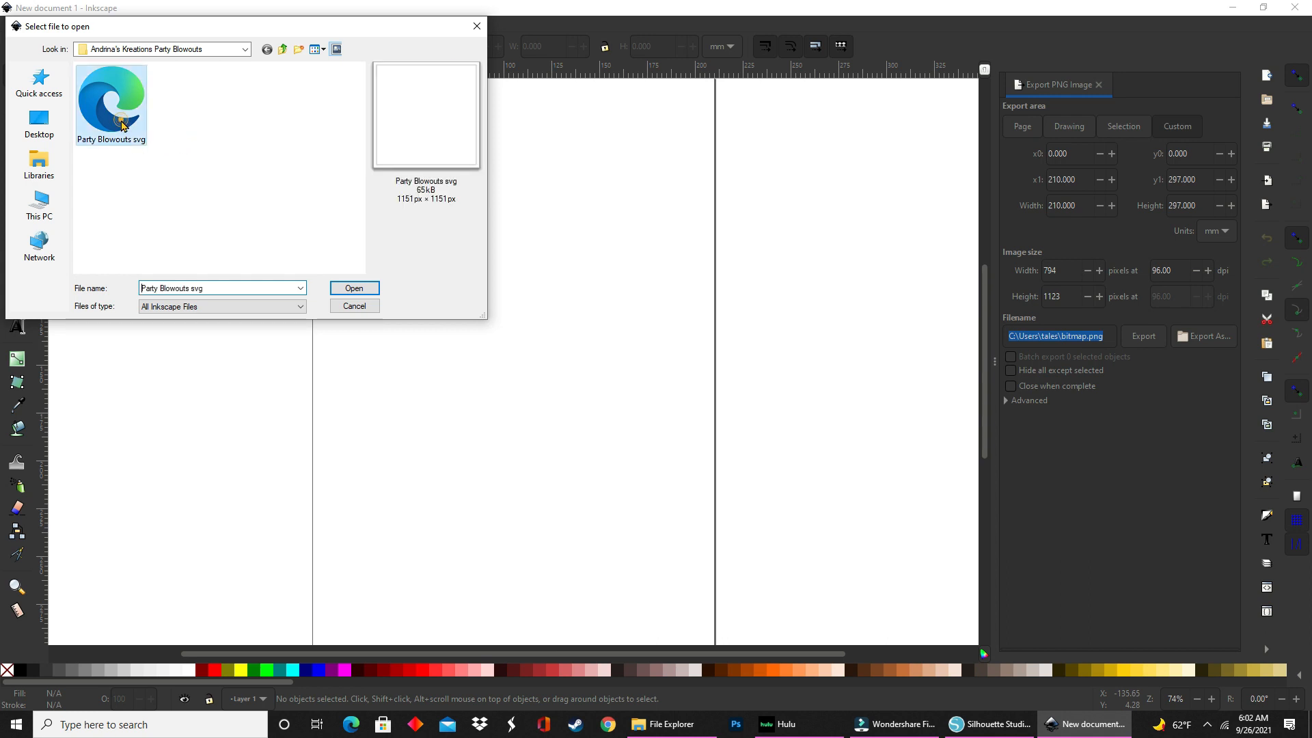
{"action": "left_click", "coordinate": [338, 287]}
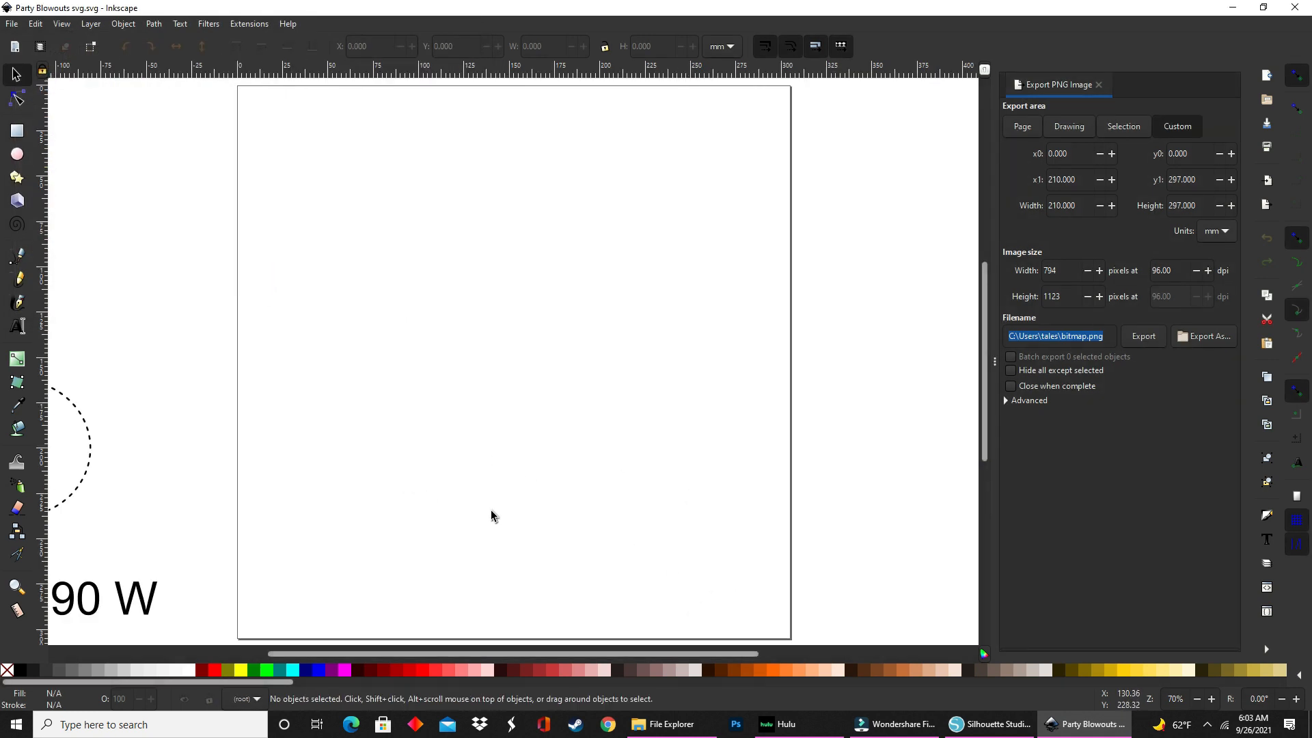
Select the grouped blowout shapes and size labels beside the page and ungroup them into separate objects.
{"action": "left_click_drag", "start_coordinate": [556, 654], "coordinate": [315, 594]}
{"action": "scroll", "coordinate": [458, 328], "scroll_direction": "left", "scroll_amount": 3}
{"action": "left_click", "coordinate": [476, 231]}
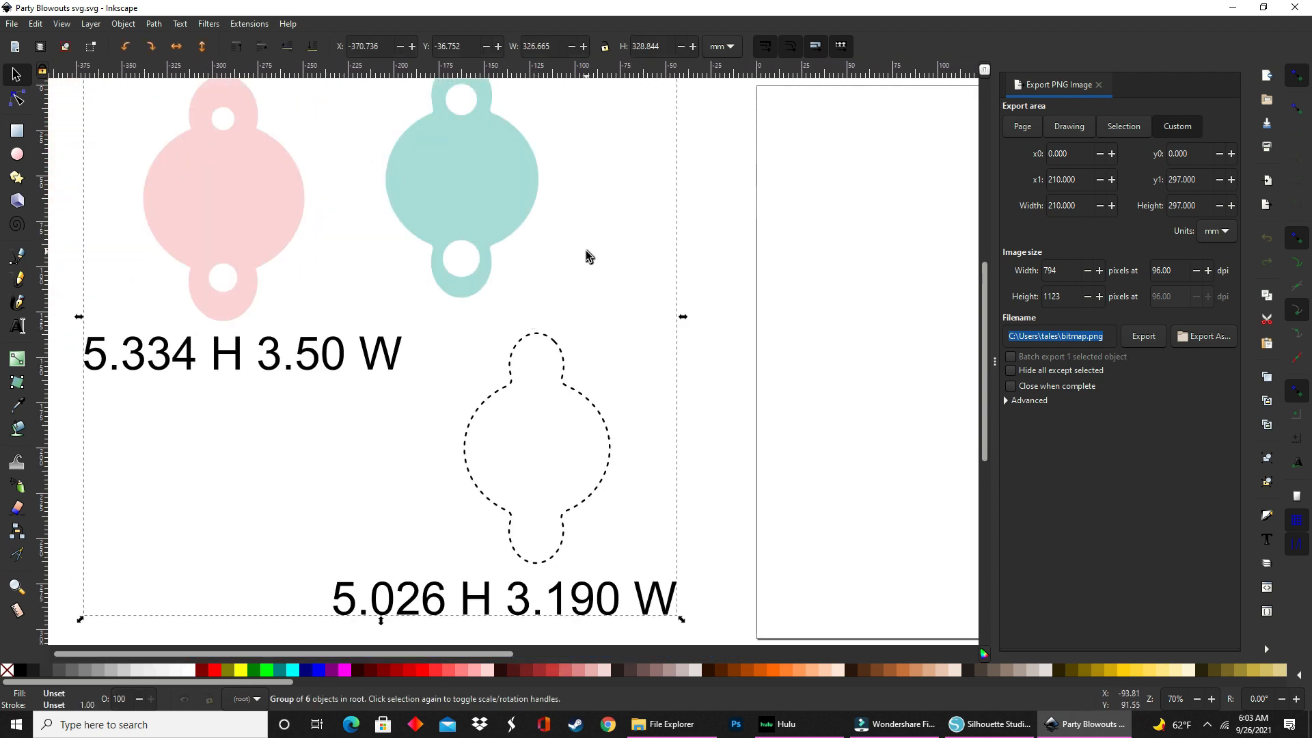
{"action": "scroll", "coordinate": [581, 281], "scroll_direction": "up", "scroll_amount": 5}
{"action": "scroll", "coordinate": [546, 280], "scroll_direction": "down", "scroll_amount": 4}
{"action": "right_click", "coordinate": [480, 246]}
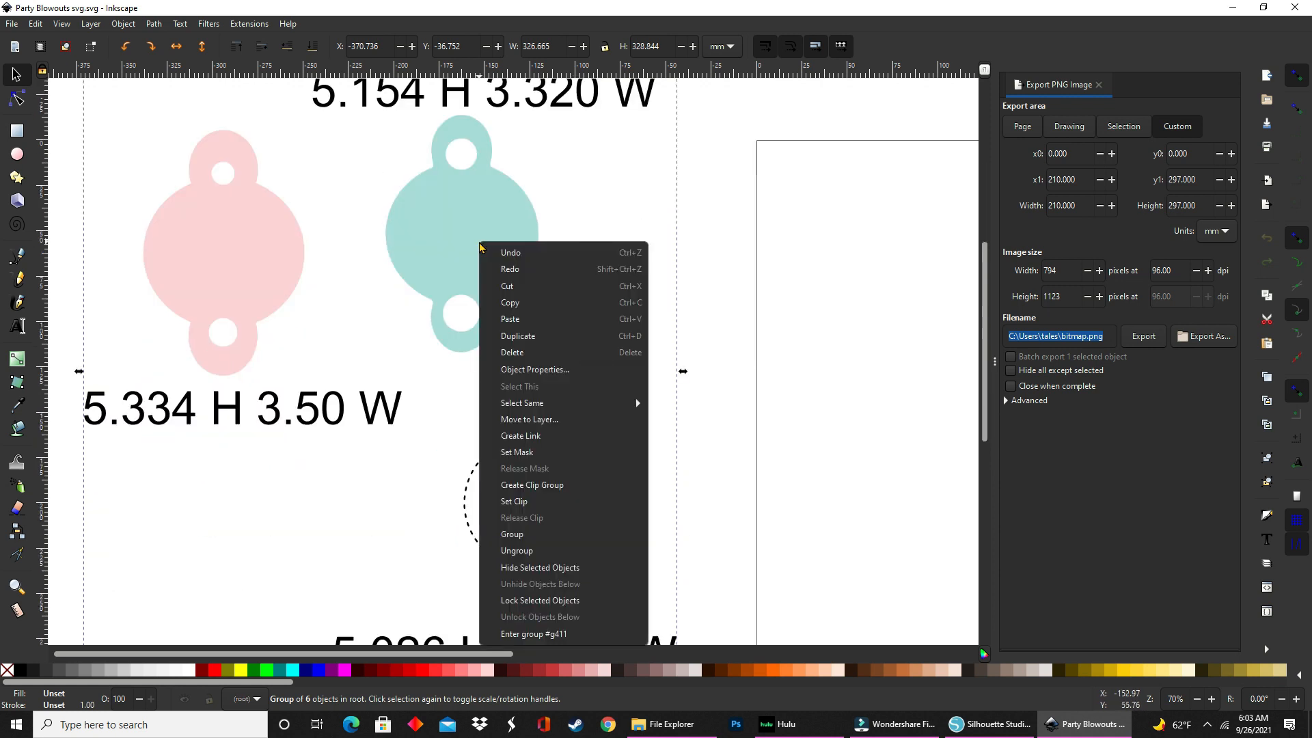
{"action": "left_click", "coordinate": [545, 551]}
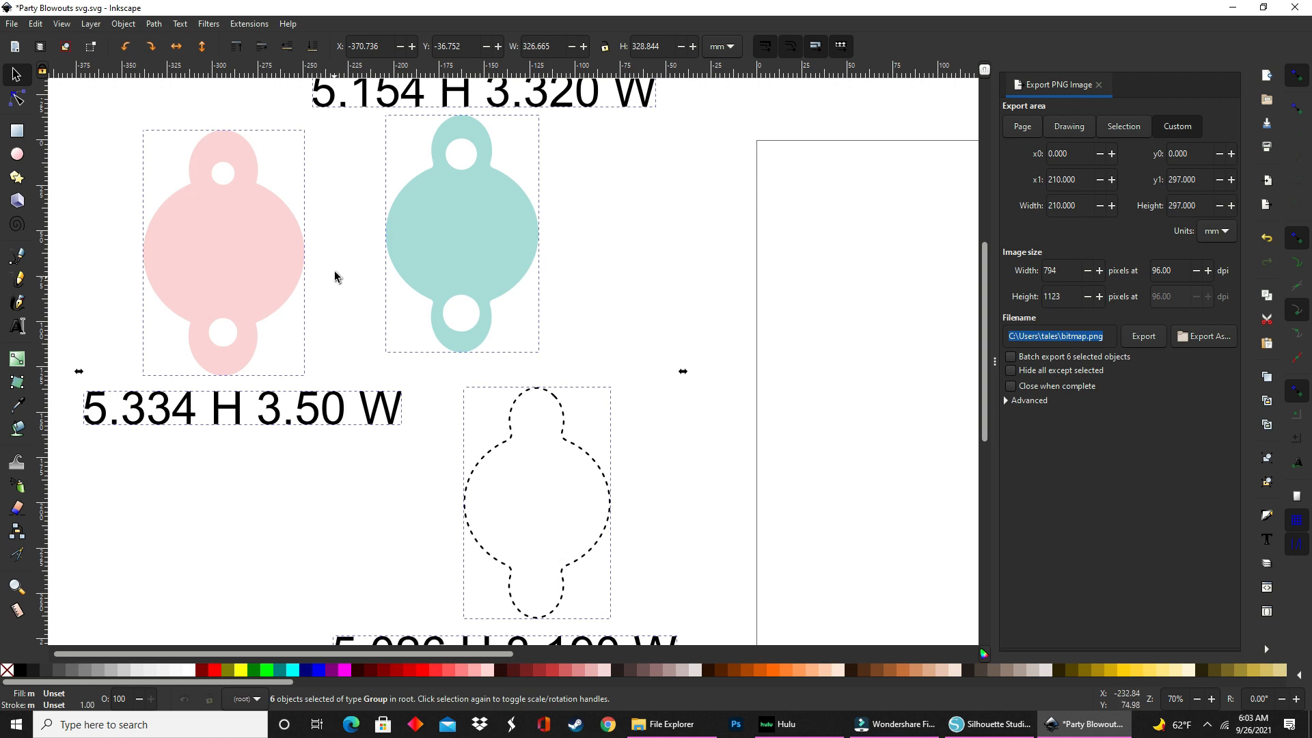
Shift the ungrouped objects slightly, and reposition the pink and teal templates individually, the teal one to about X -170.1, Y 0.8 mm.
{"action": "left_click_drag", "start_coordinate": [448, 239], "coordinate": [533, 277]}
{"action": "left_click", "coordinate": [632, 269]}
{"action": "left_click_drag", "start_coordinate": [328, 289], "coordinate": [349, 268]}
{"action": "left_click_drag", "start_coordinate": [495, 262], "coordinate": [507, 262]}
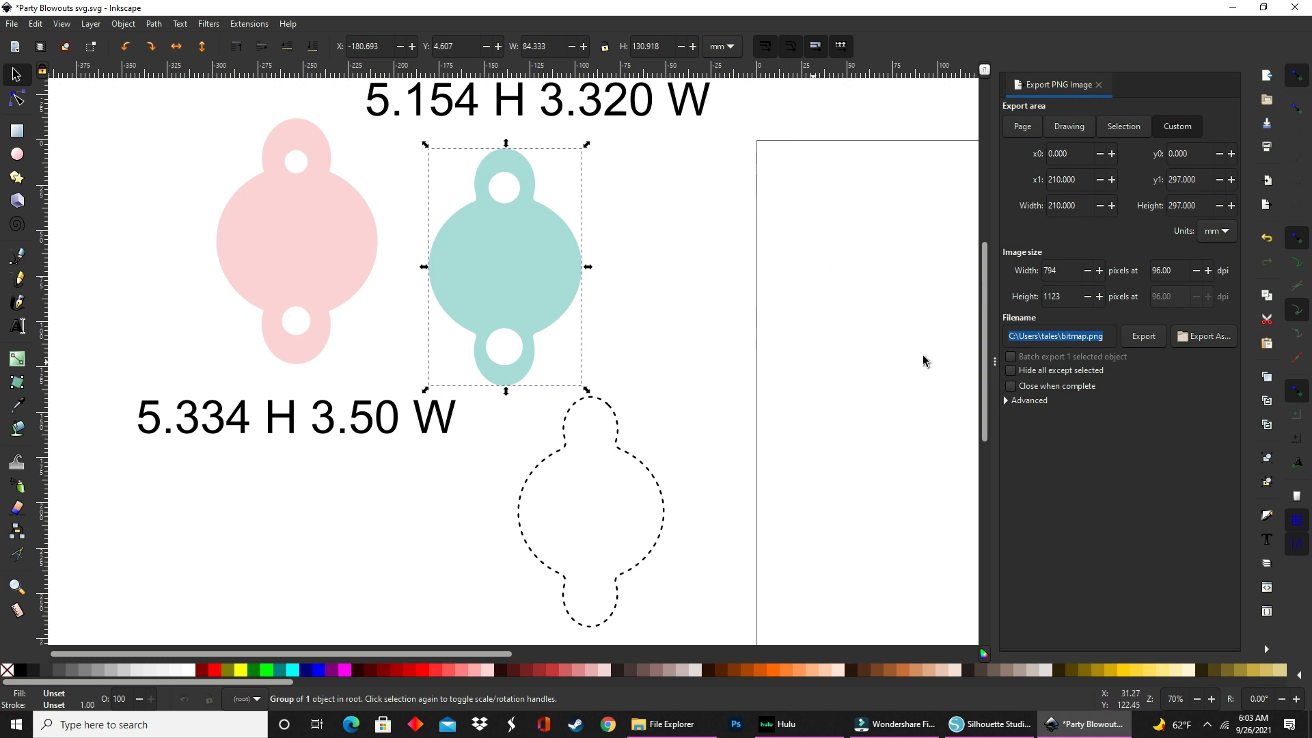
{"action": "mouse_move", "coordinate": [544, 265]}
{"action": "left_mouse_down"}
{"action": "mouse_move", "coordinate": [781, 299]}
{"action": "mouse_move", "coordinate": [656, 268]}
{"action": "mouse_move", "coordinate": [532, 261]}
{"action": "left_mouse_up"}
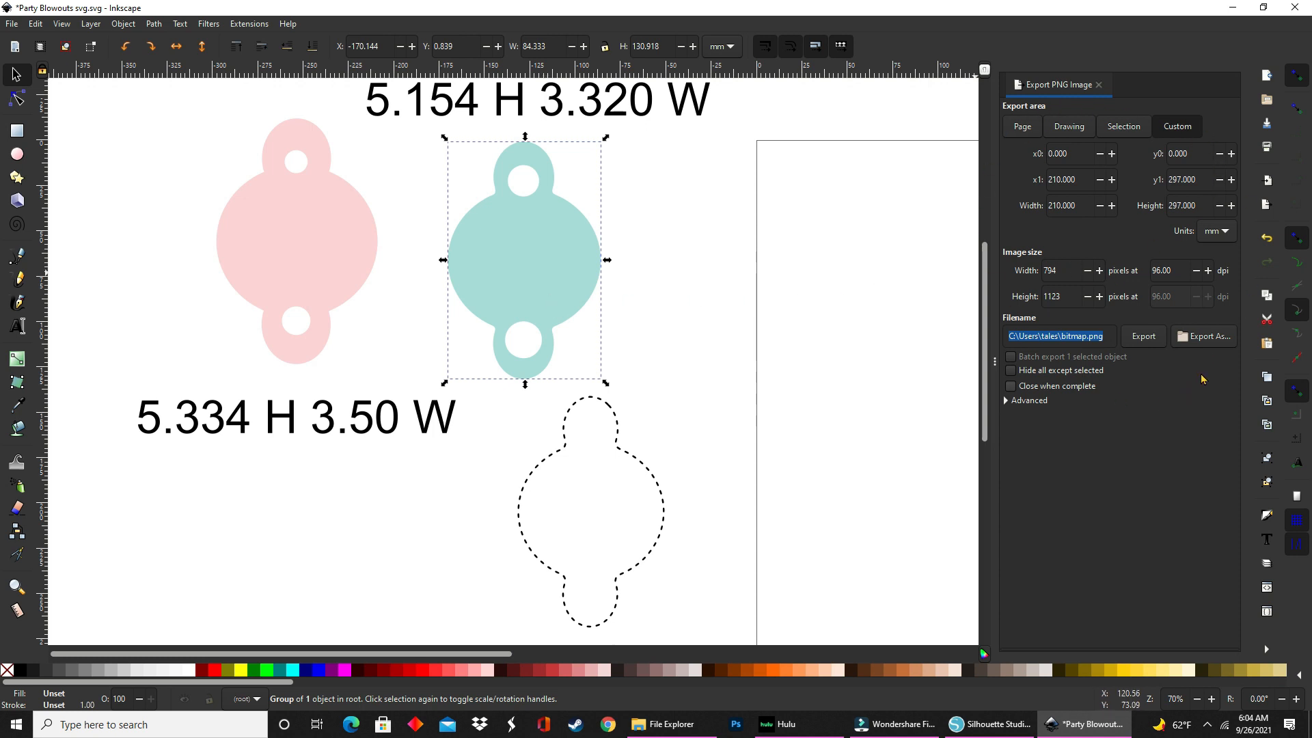
Export the drawing as a PNG named top layer, replacing the existing file of that name.
{"action": "left_click", "coordinate": [1208, 338]}
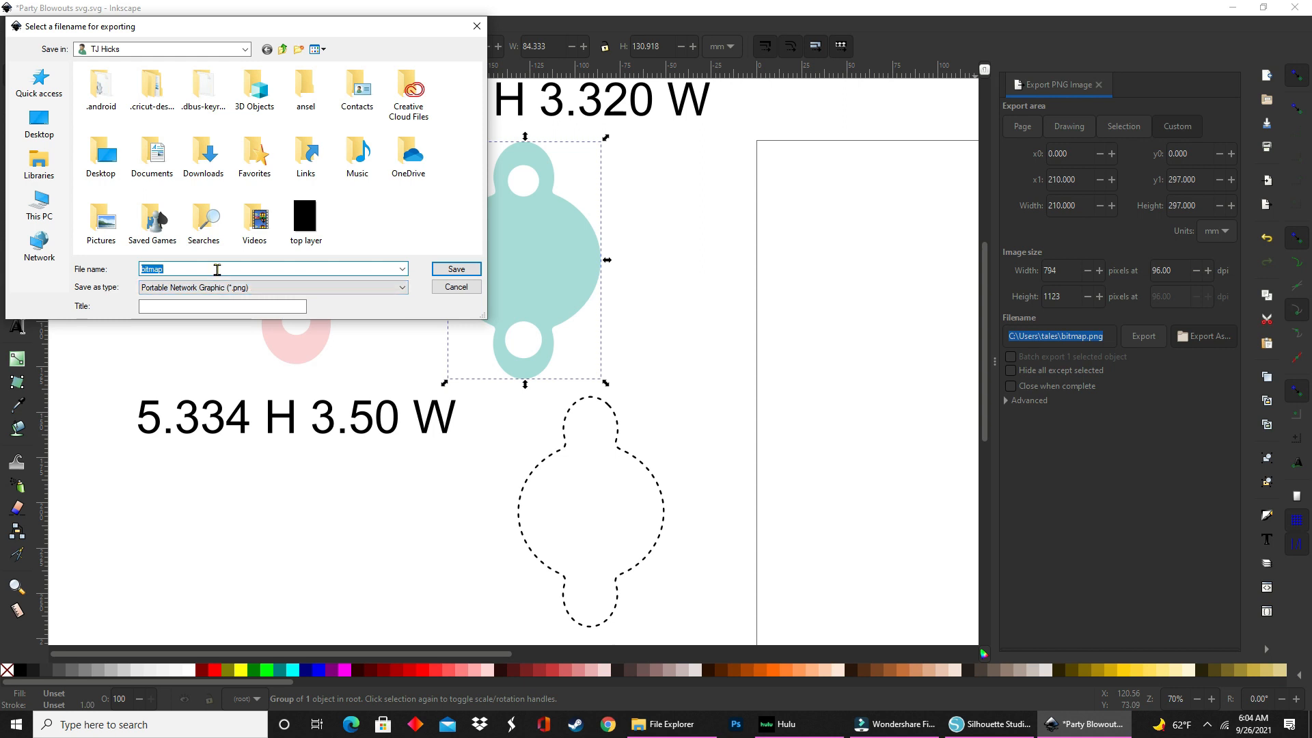
{"action": "key", "text": "BackSpace"}
{"action": "type", "text": "top layer"}
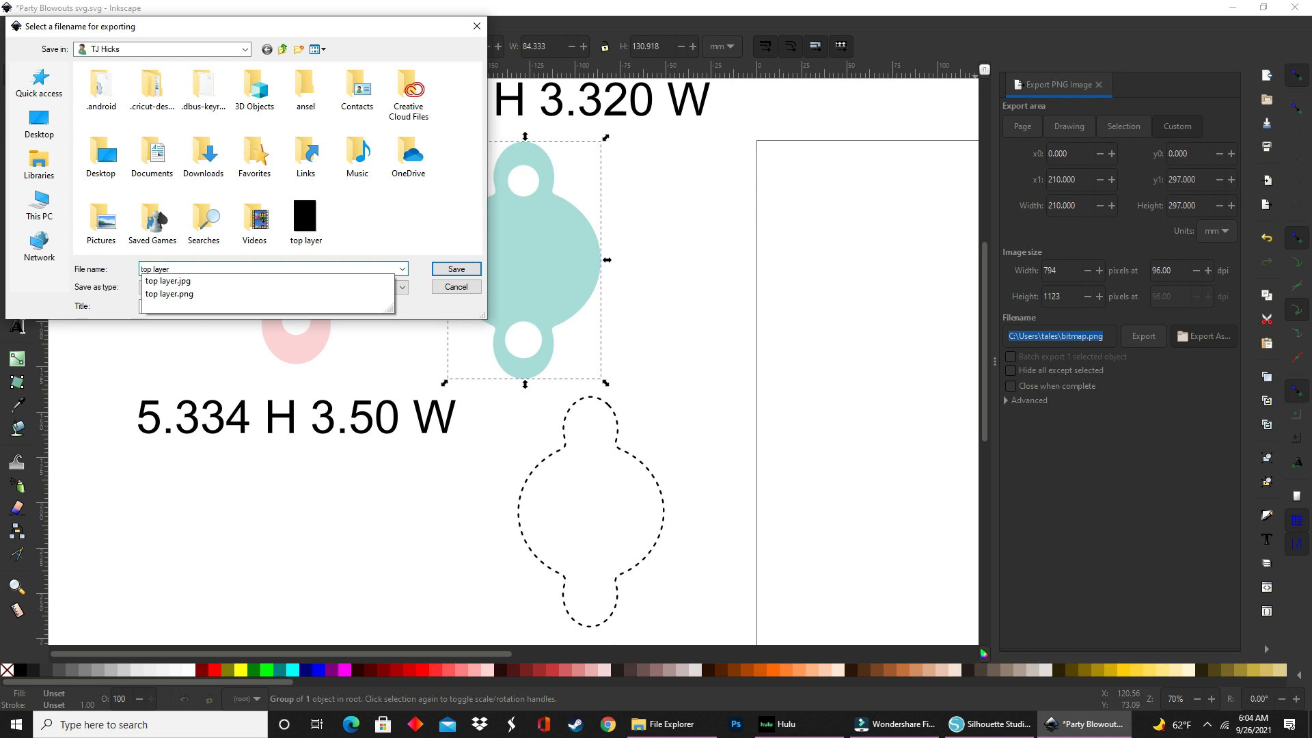
{"action": "key", "text": "Return"}
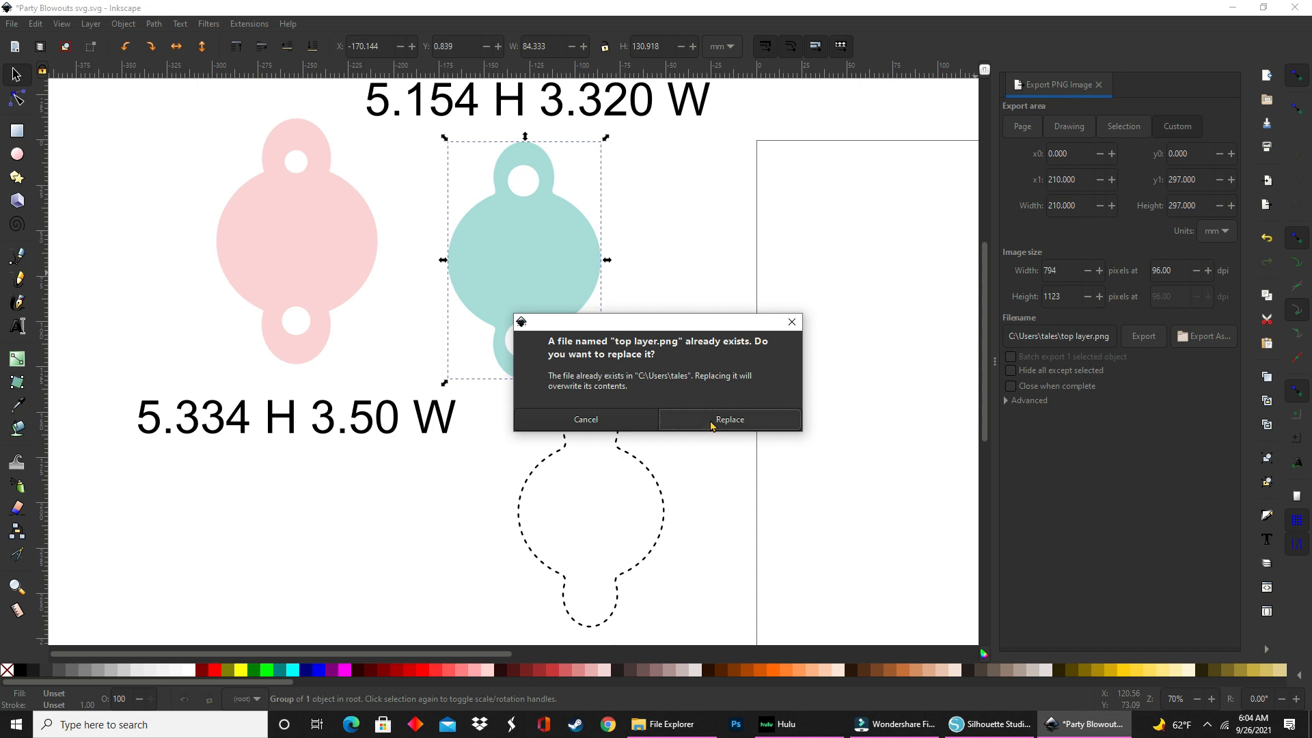
{"action": "left_click", "coordinate": [711, 425]}
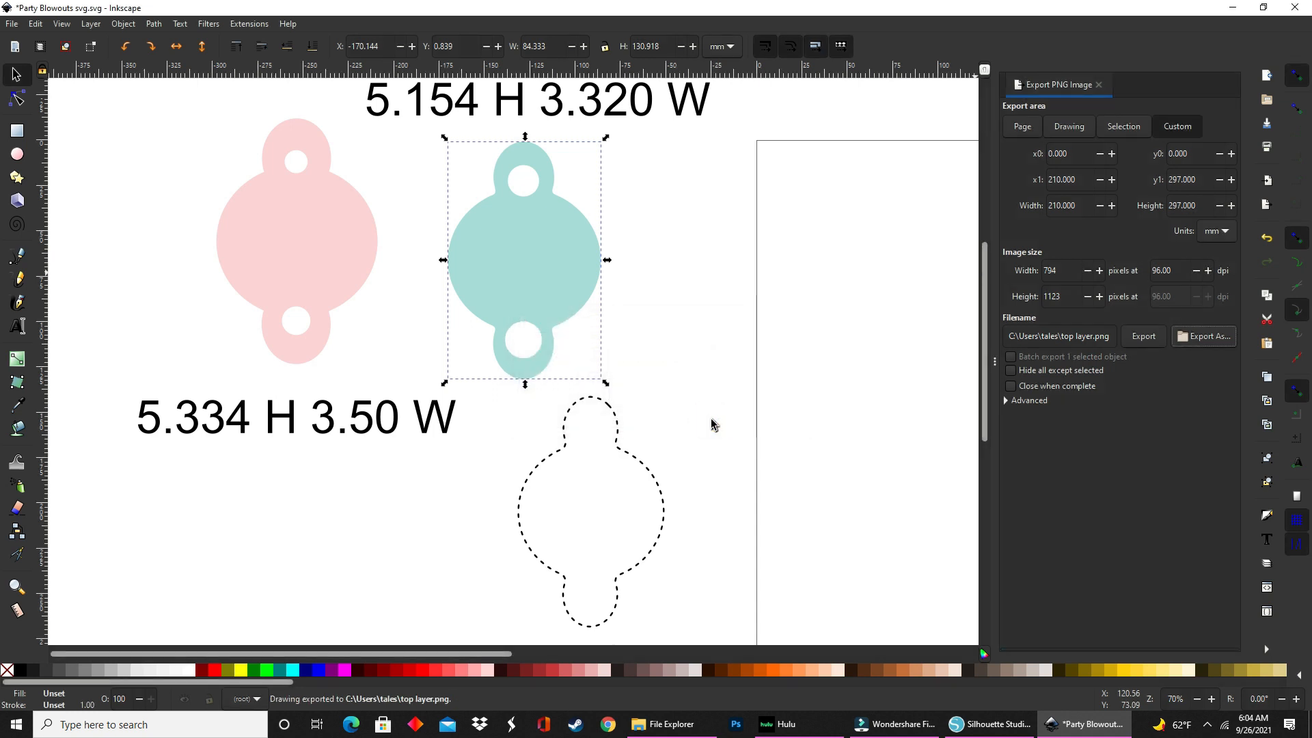
Select the dashed outline template, check the size labels beside the three templates, and bring up the PNG export settings.
{"action": "left_click", "coordinate": [345, 291]}
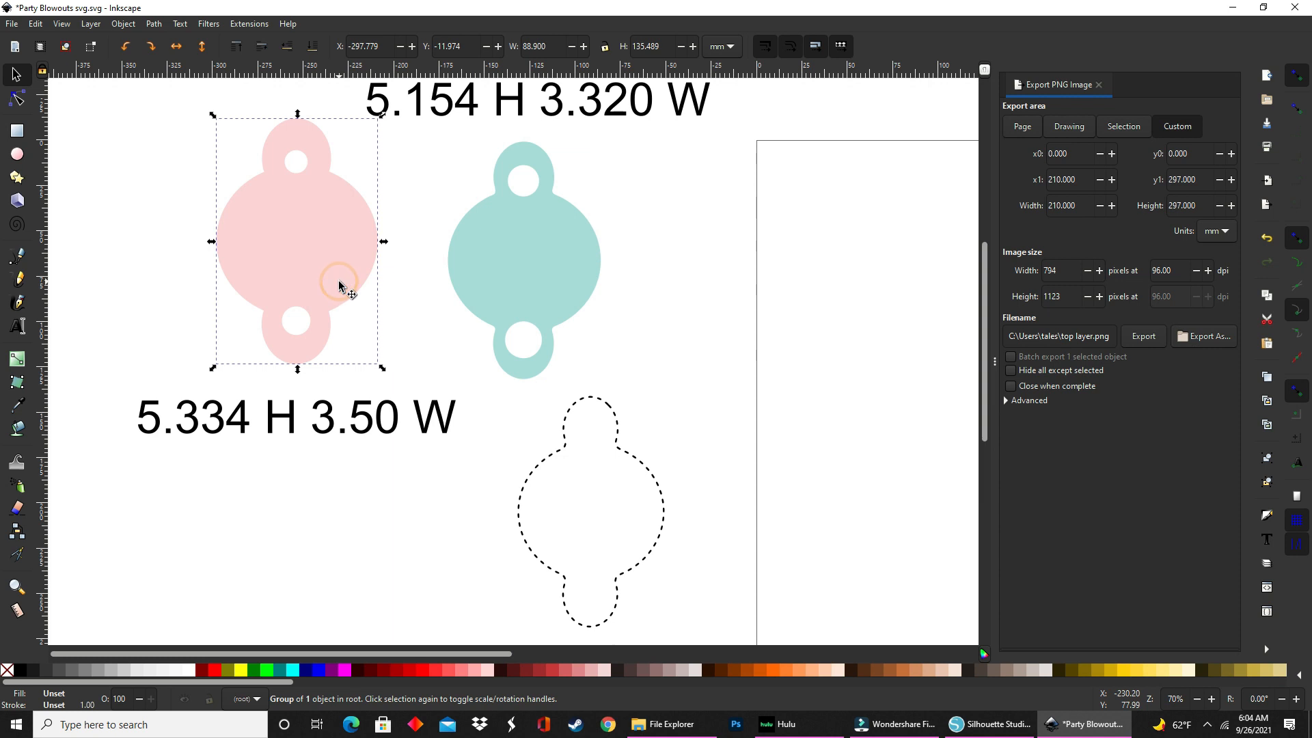
{"action": "left_click", "coordinate": [556, 454]}
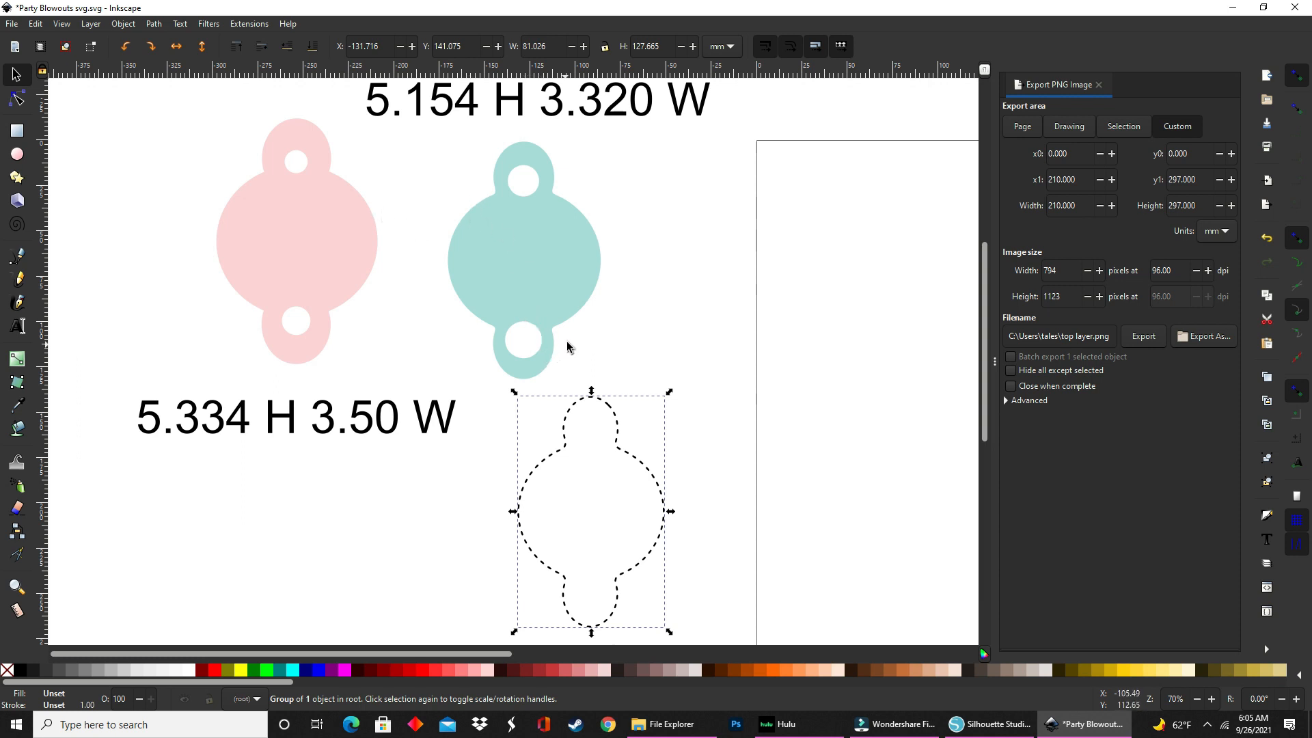
{"action": "scroll", "coordinate": [571, 346], "scroll_direction": "down", "scroll_amount": 6}
{"action": "scroll", "coordinate": [573, 346], "scroll_direction": "up", "scroll_amount": 4}
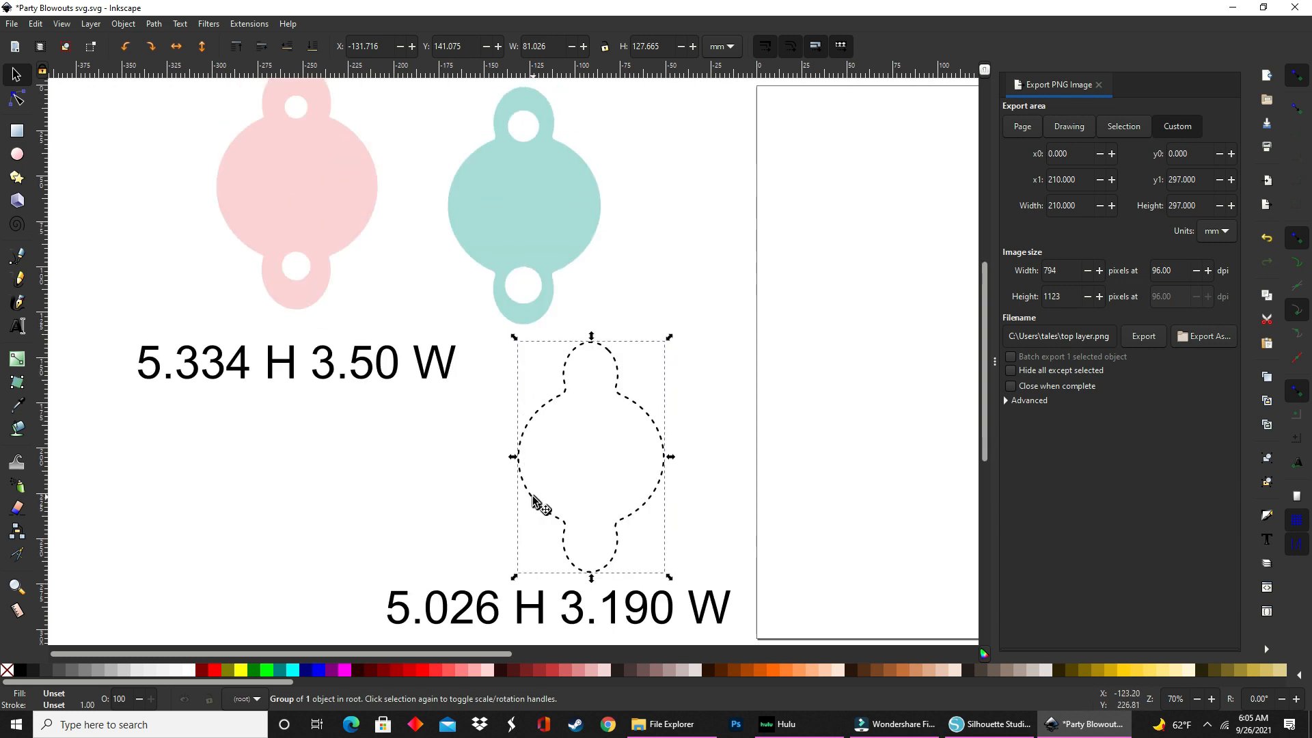
{"action": "scroll", "coordinate": [533, 498], "scroll_direction": "up", "scroll_amount": 2}
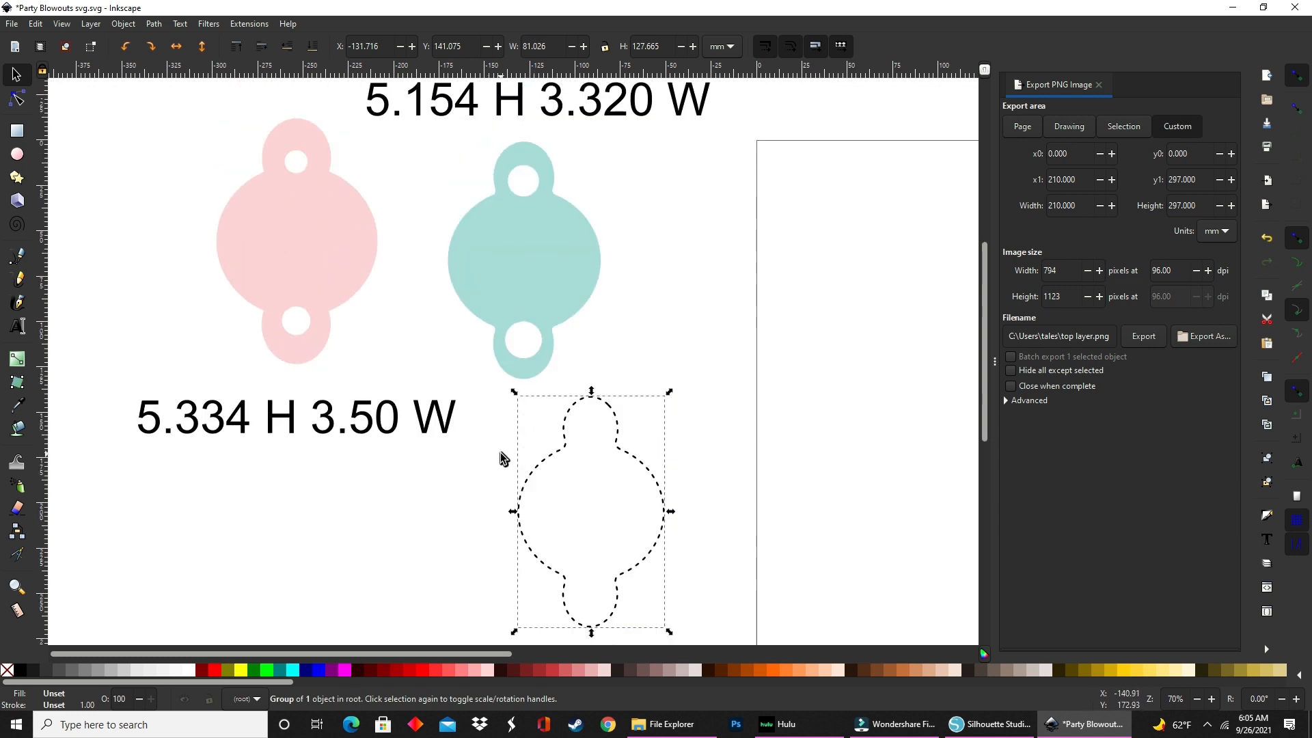
{"action": "scroll", "coordinate": [487, 514], "scroll_direction": "up", "scroll_amount": 2}
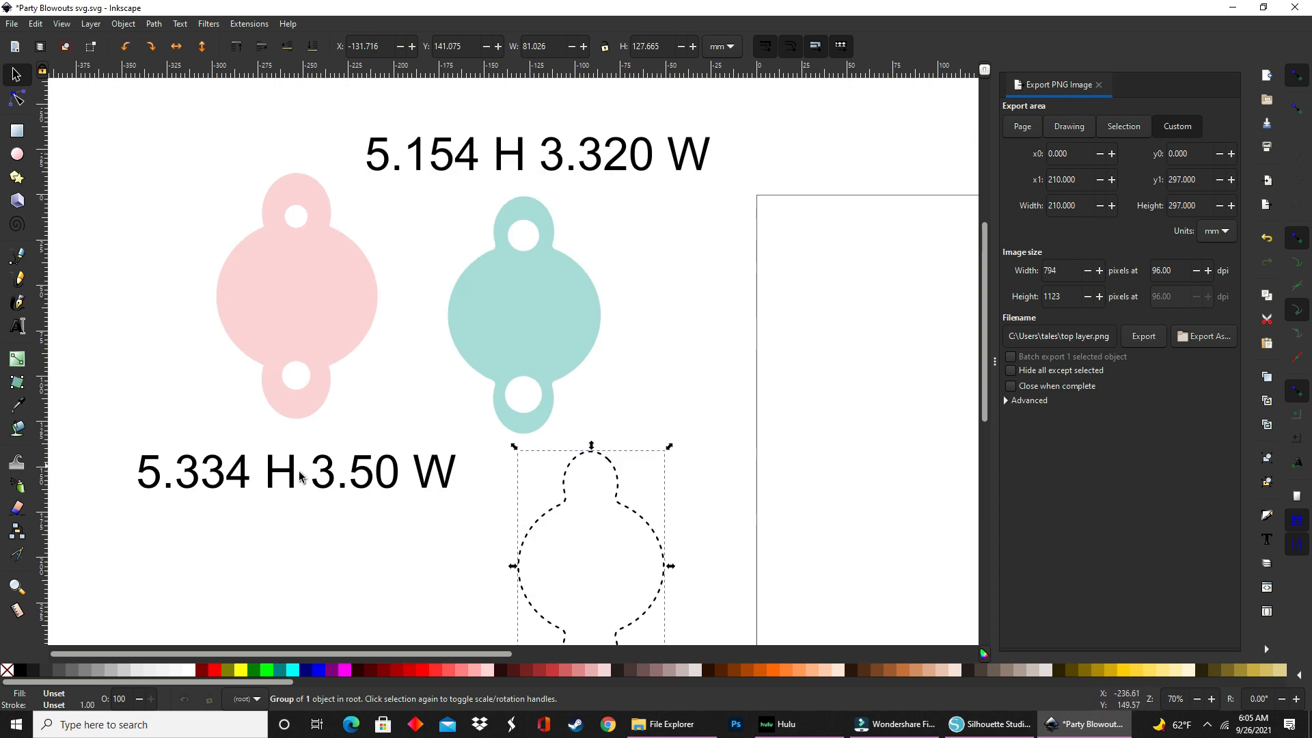
{"action": "scroll", "coordinate": [461, 466], "scroll_direction": "down", "scroll_amount": 2}
{"action": "scroll", "coordinate": [461, 467], "scroll_direction": "down", "scroll_amount": 2}
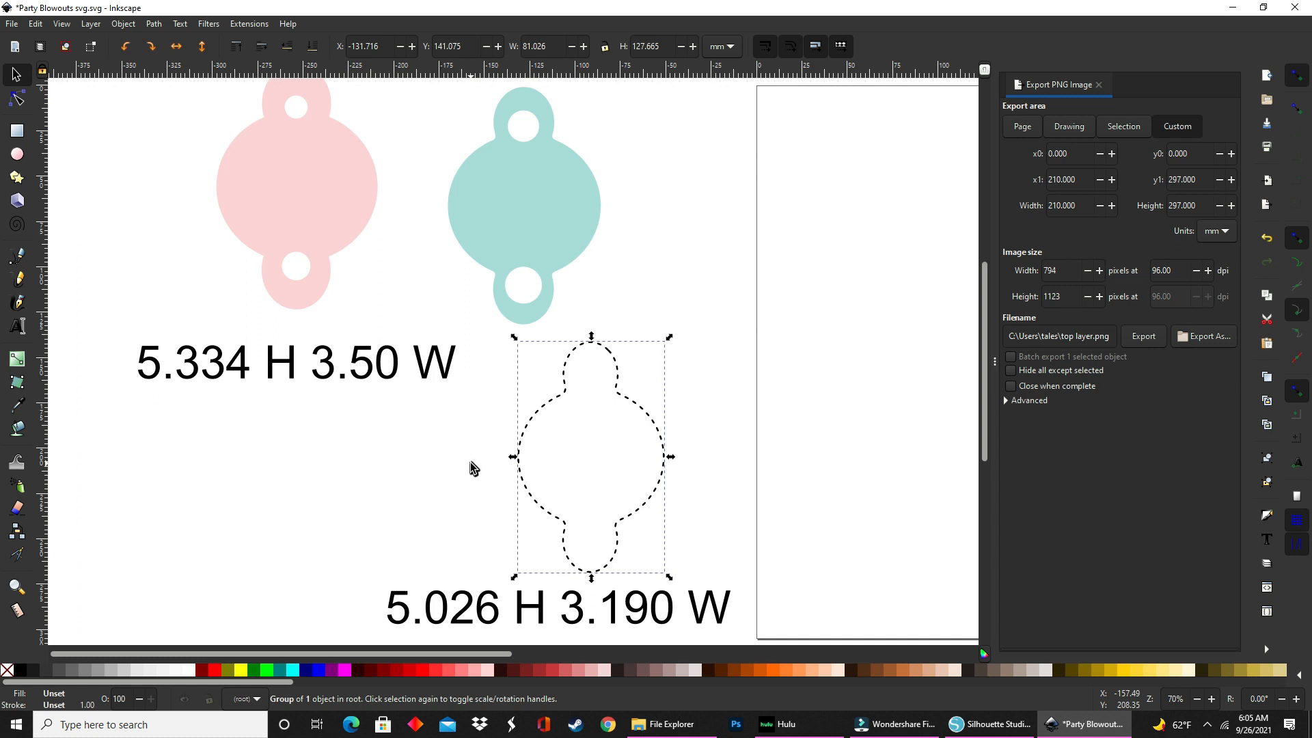
{"action": "left_click", "coordinate": [12, 29]}
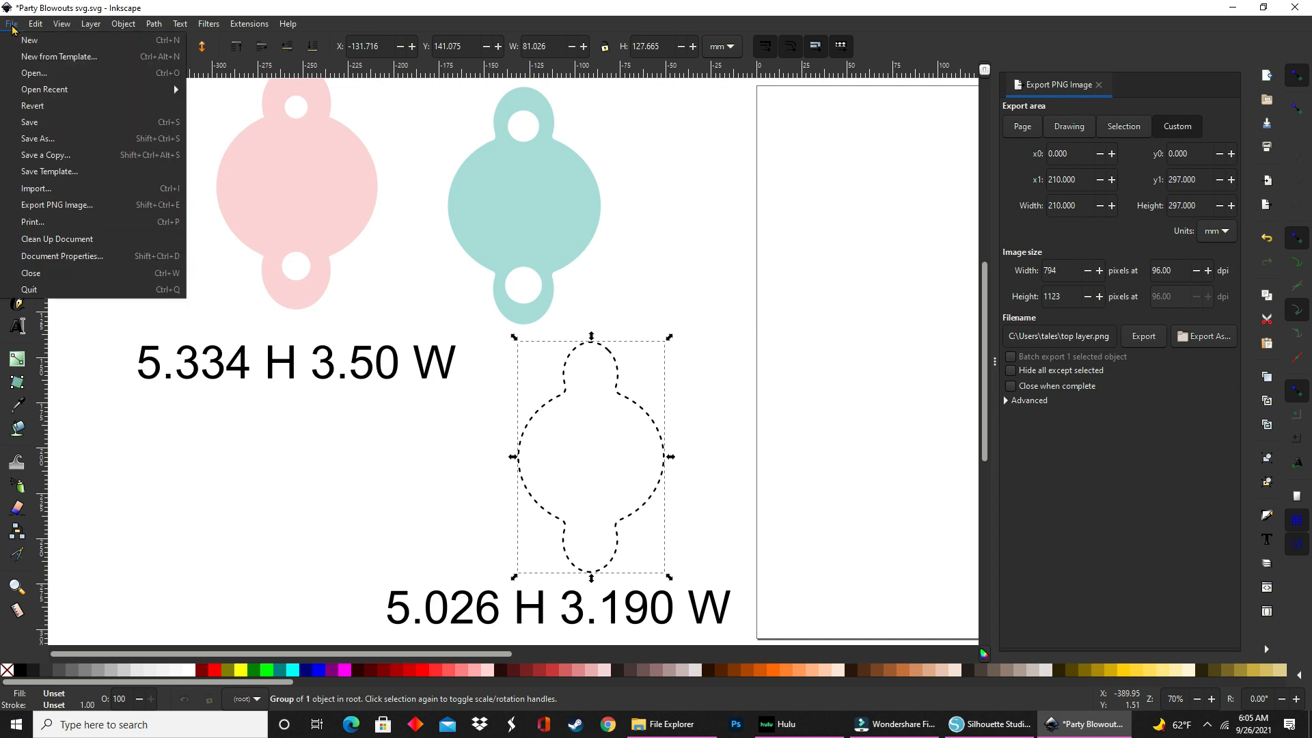
{"action": "left_click", "coordinate": [46, 210]}
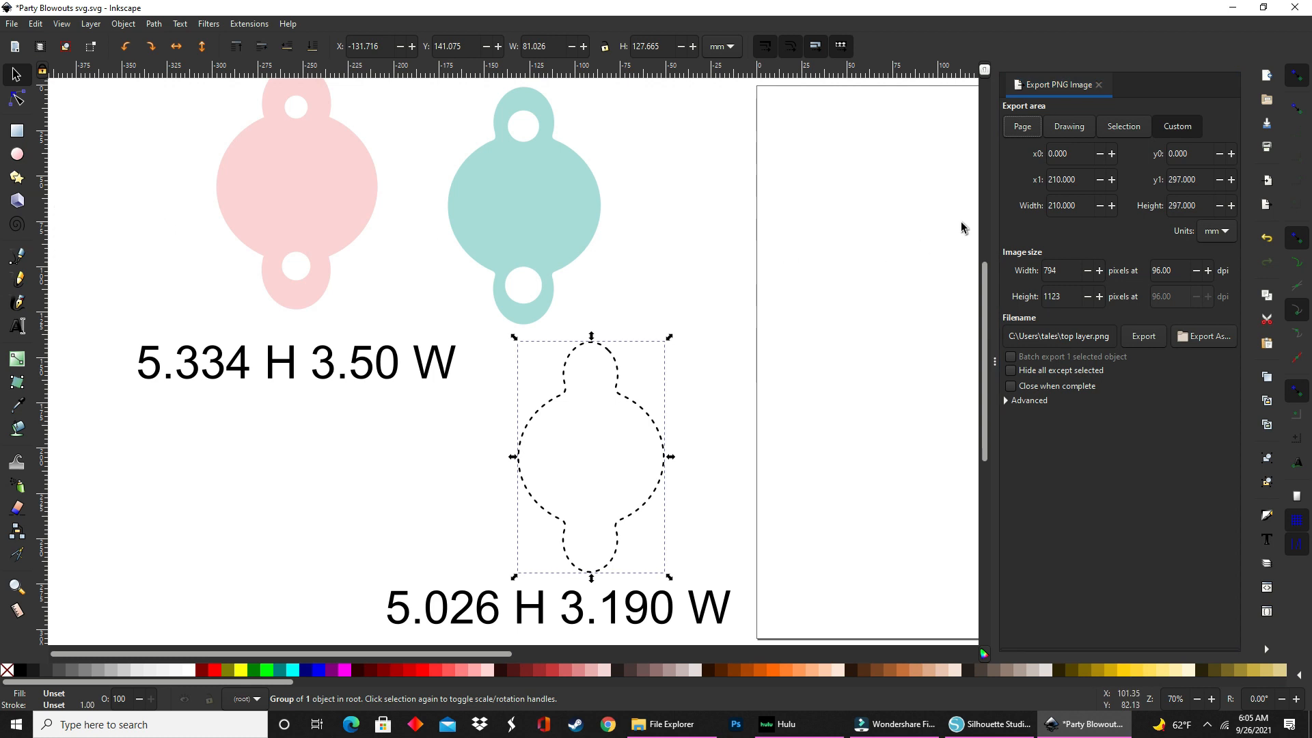